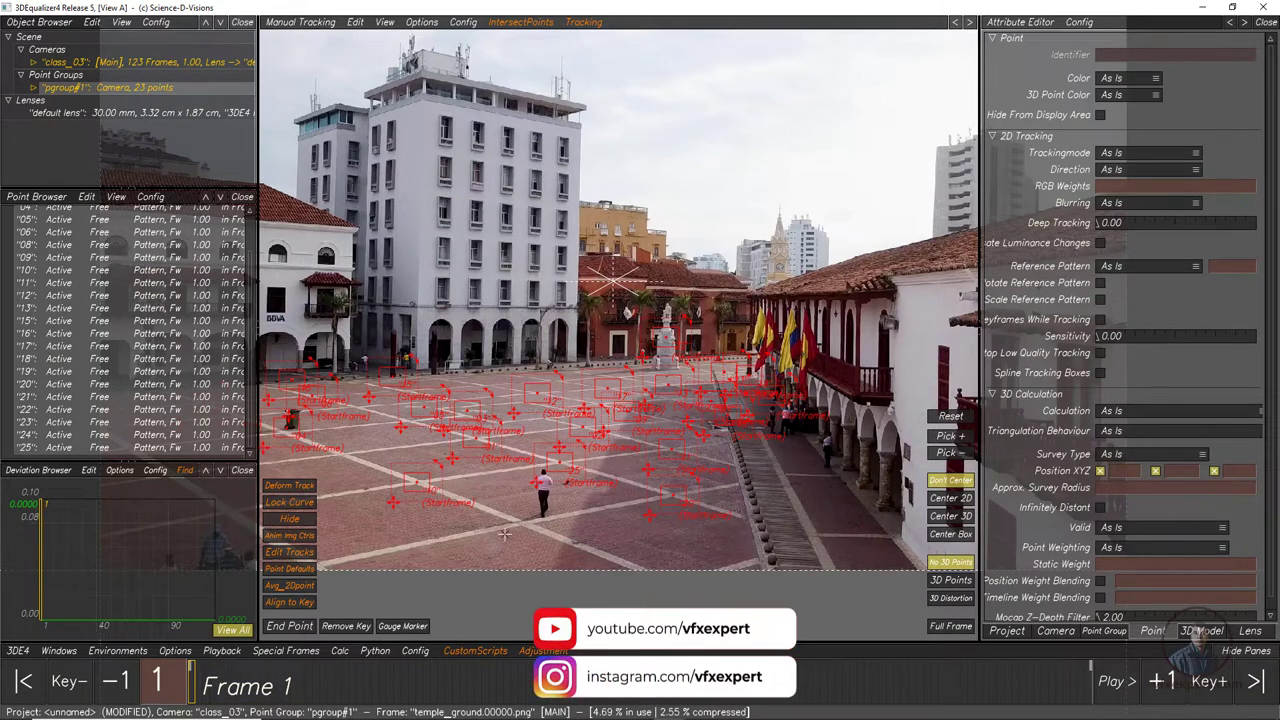
Export the 2D tracks of all points 01 to 25 as track_points in the 3DE\3deproject folder, with frame offset 0.
{"action": "key", "text": "ctrl+d"}
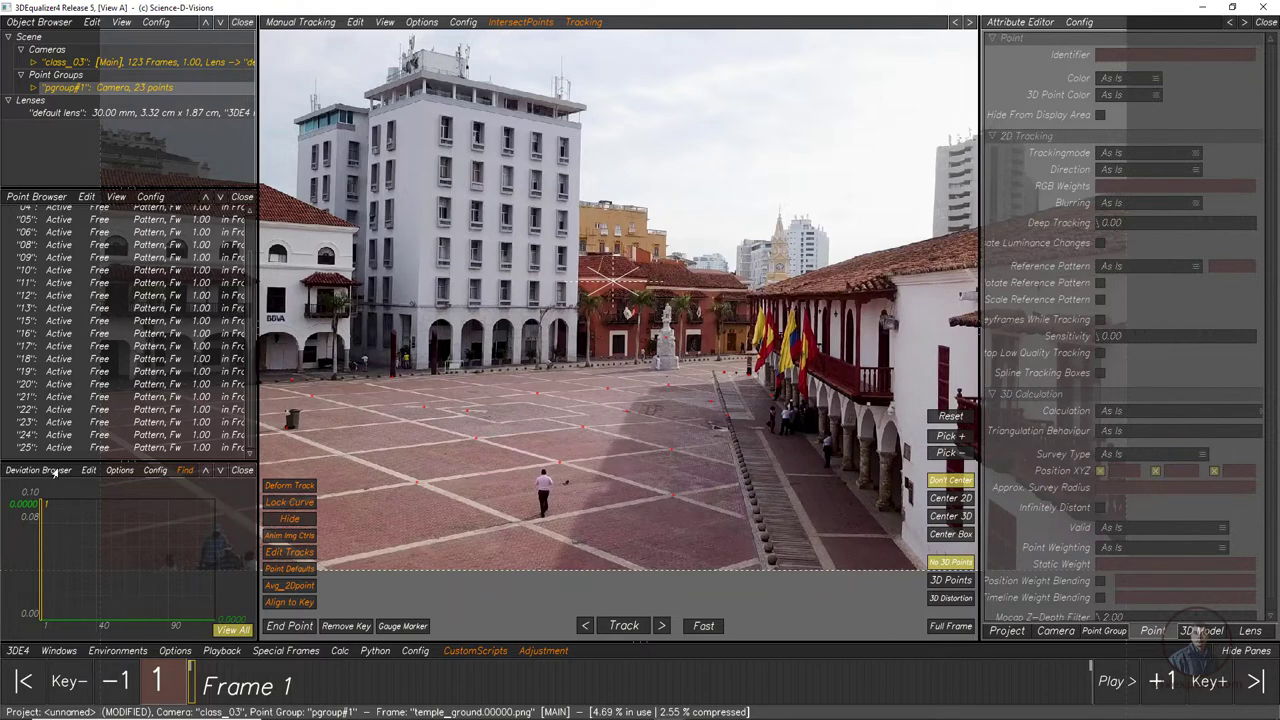
{"action": "scroll", "coordinate": [80, 264], "scroll_direction": "up", "scroll_amount": 1}
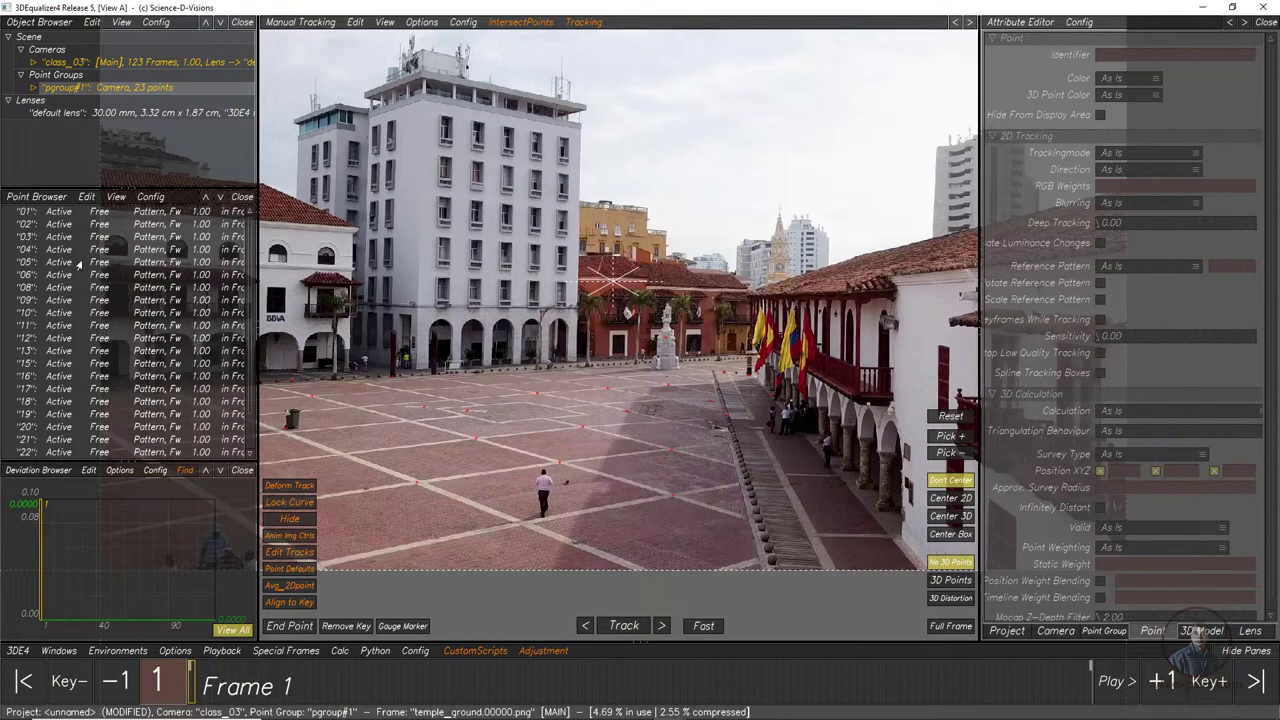
{"action": "left_click", "coordinate": [60, 213]}
{"action": "scroll", "coordinate": [246, 386], "scroll_direction": "down", "scroll_amount": 1}
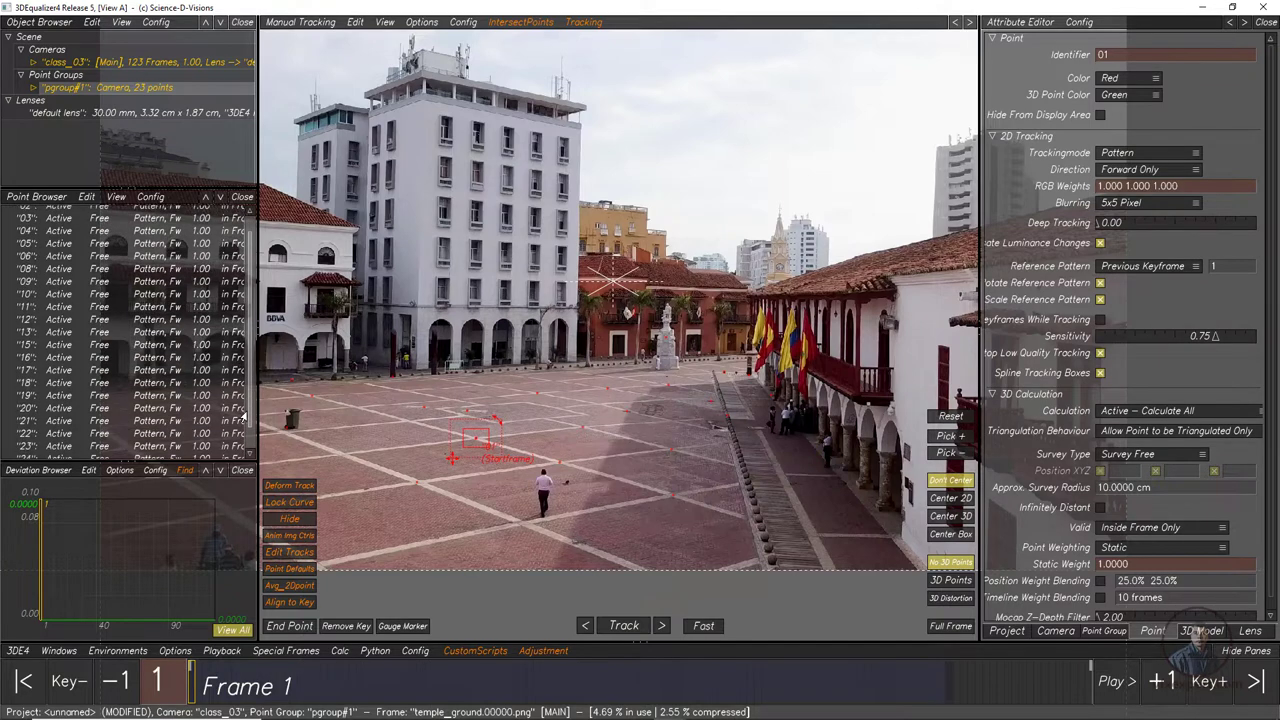
{"action": "left_click", "coordinate": [62, 449], "text": "shift"}
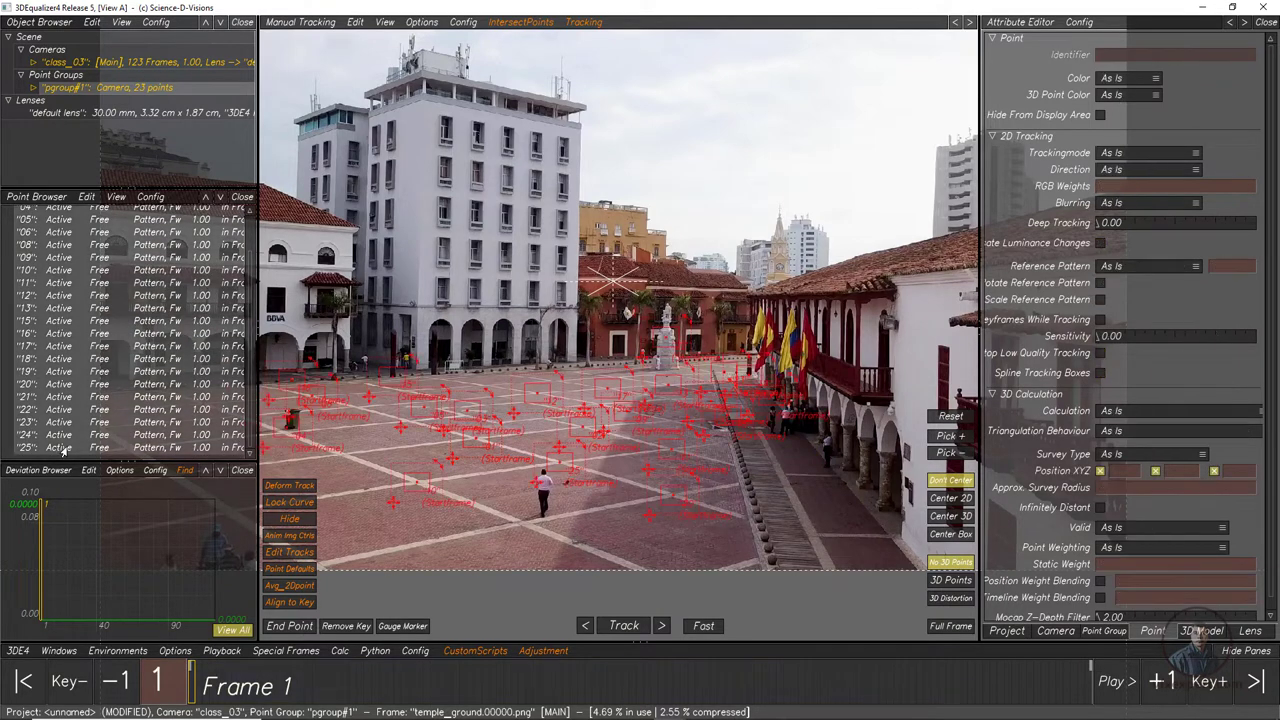
{"action": "right_click", "coordinate": [59, 222]}
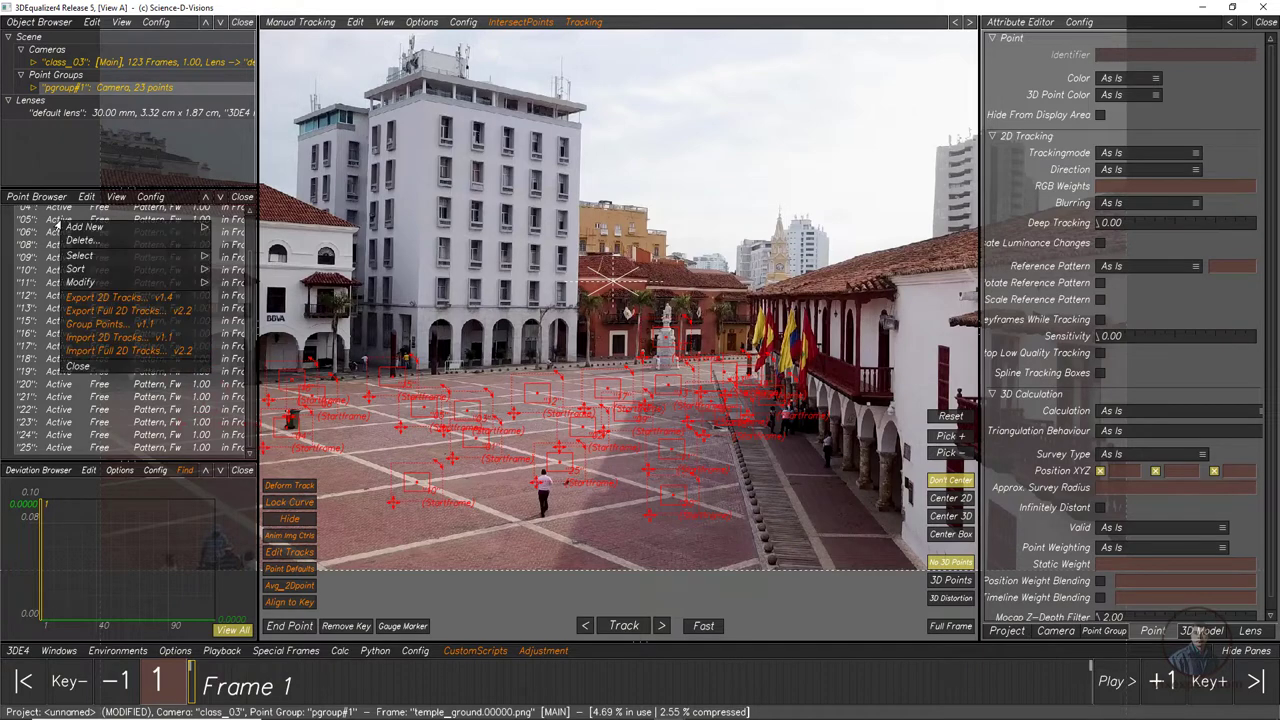
{"action": "left_click", "coordinate": [118, 298]}
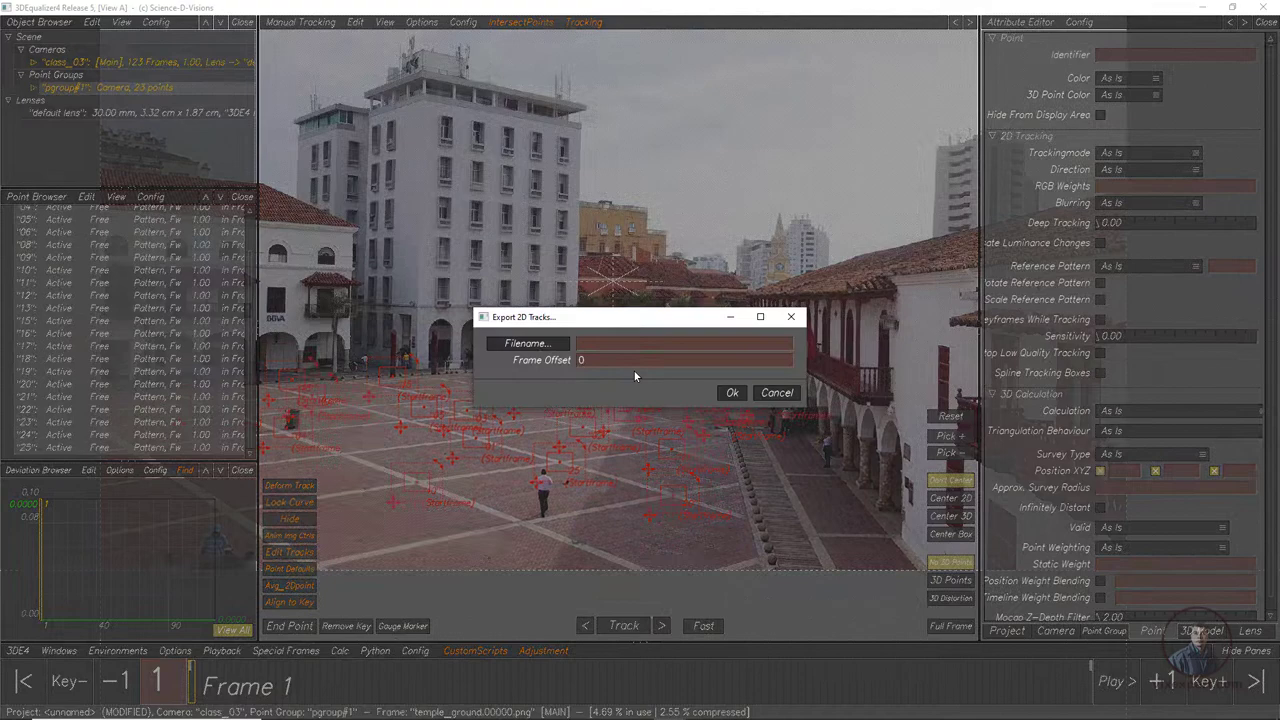
{"action": "left_click", "coordinate": [533, 346]}
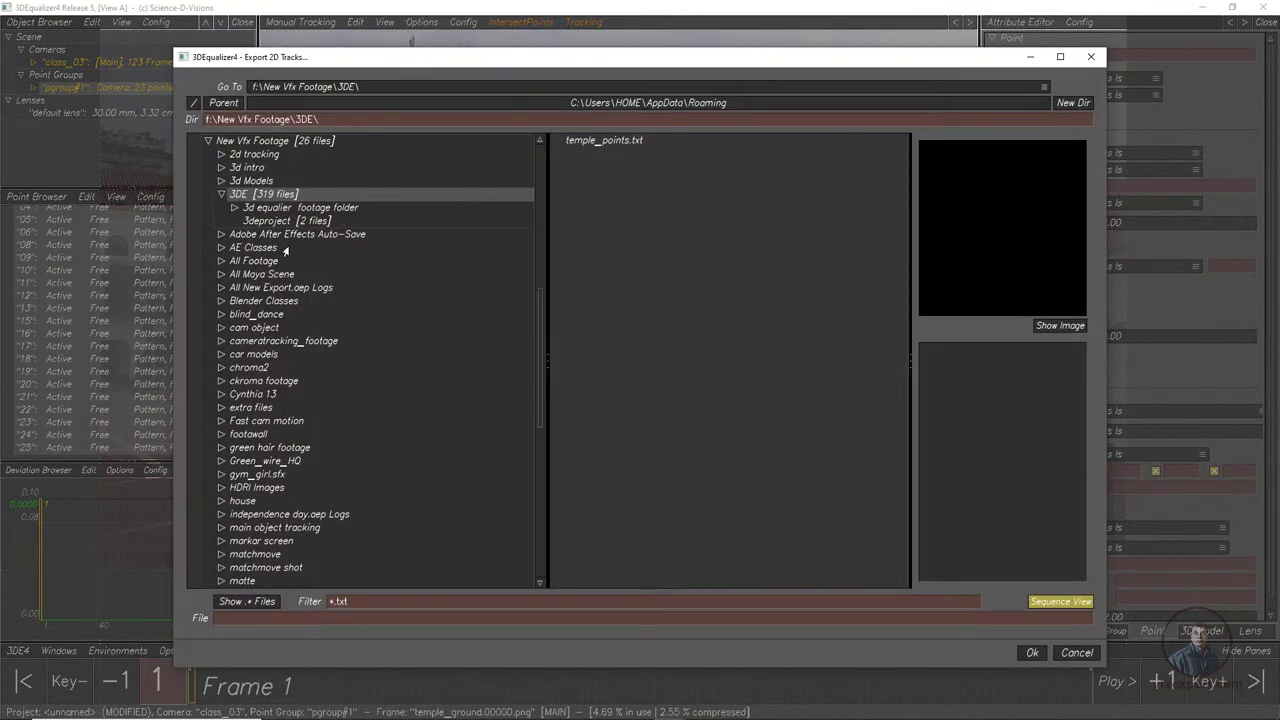
{"action": "left_click", "coordinate": [268, 221]}
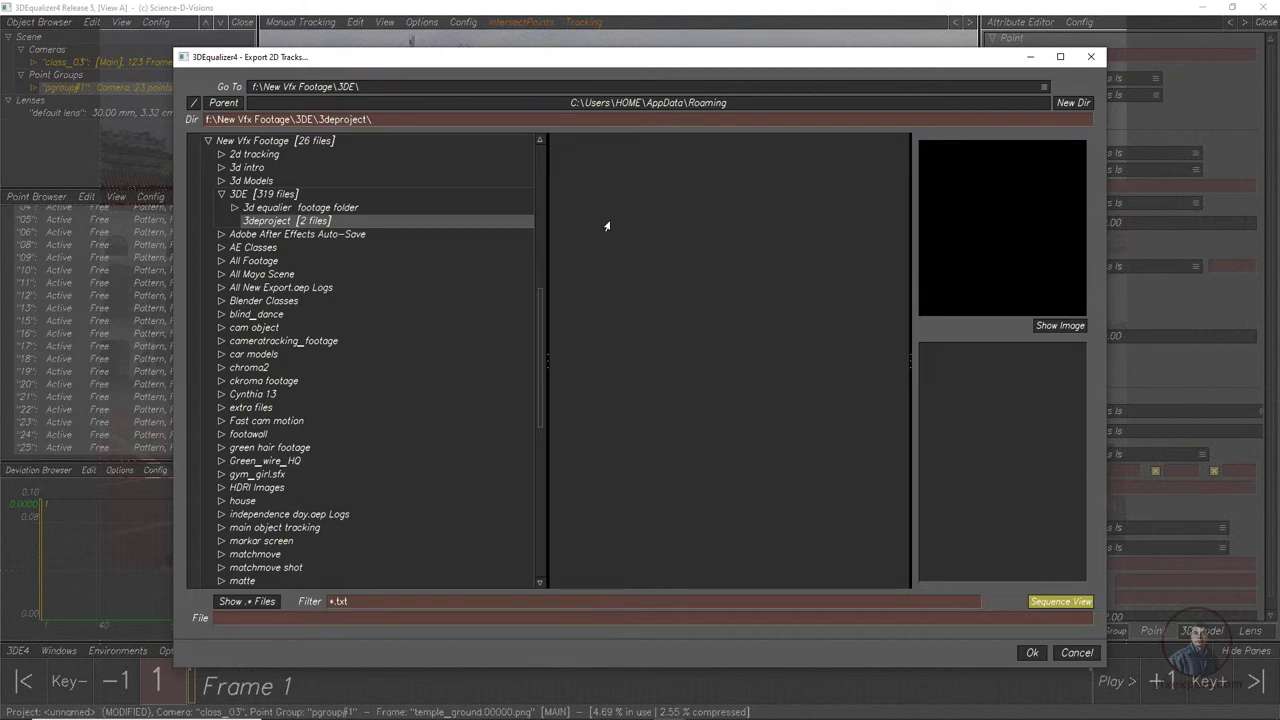
{"action": "left_click", "coordinate": [244, 618]}
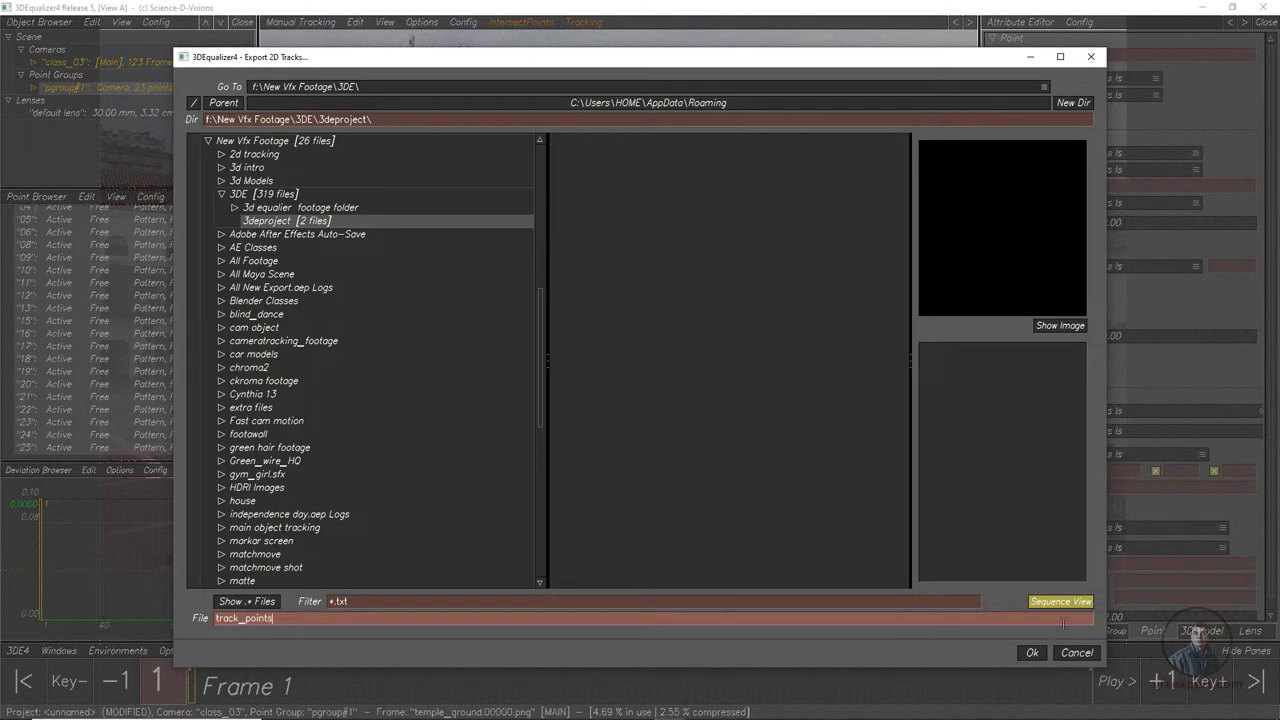
{"action": "left_click", "coordinate": [1032, 652]}
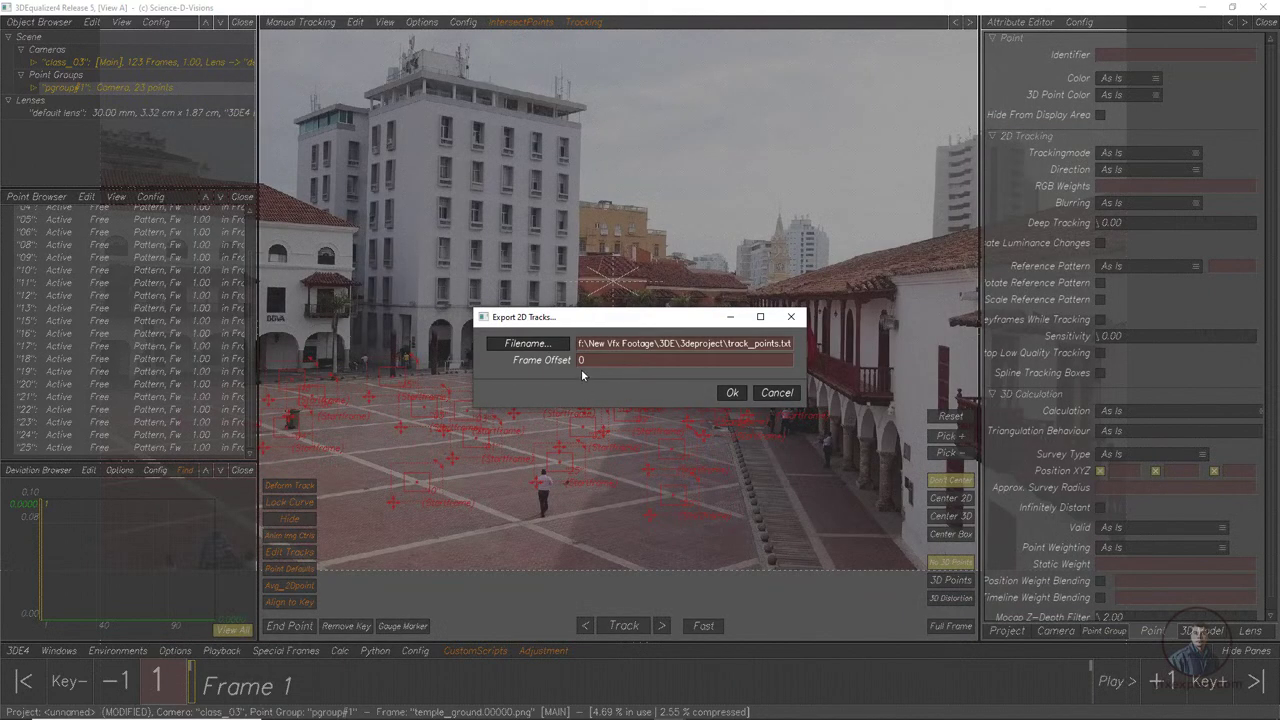
{"action": "left_click", "coordinate": [731, 394]}
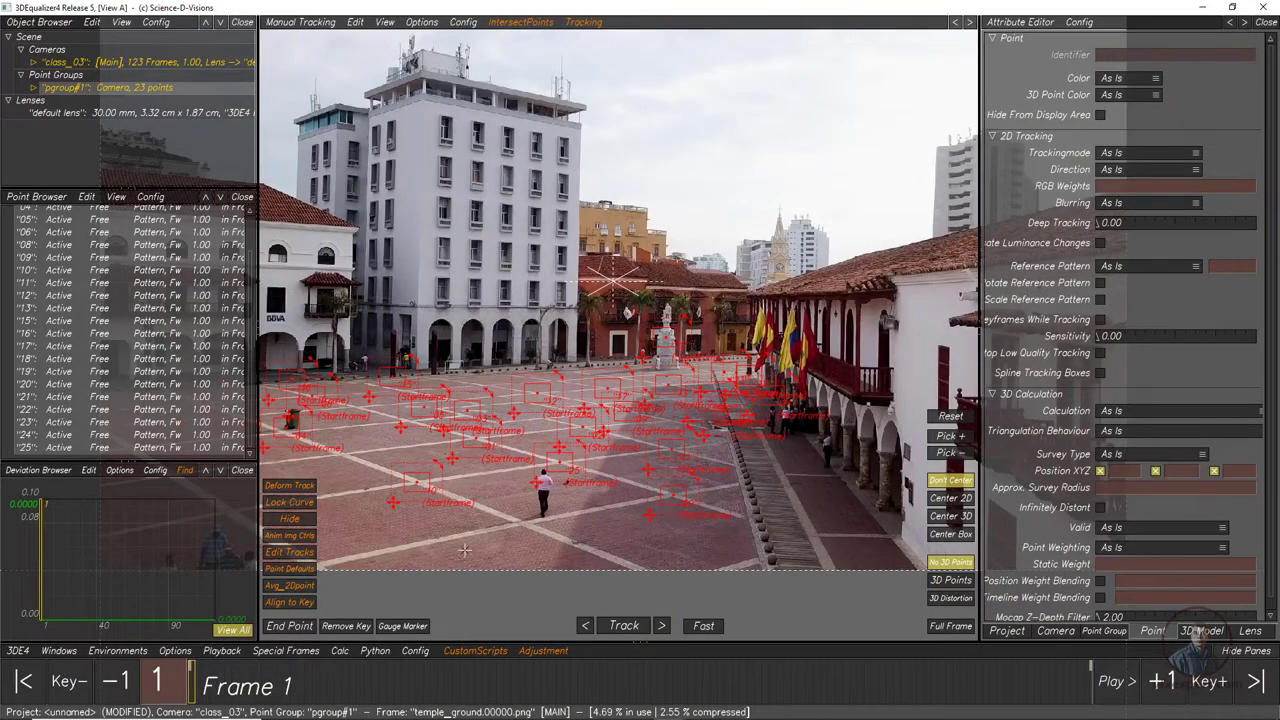
Delete all tracking points from pgroup#1, keeping the point group itself, and scrub through the footage back to frame 1.
{"action": "left_click", "coordinate": [556, 540]}
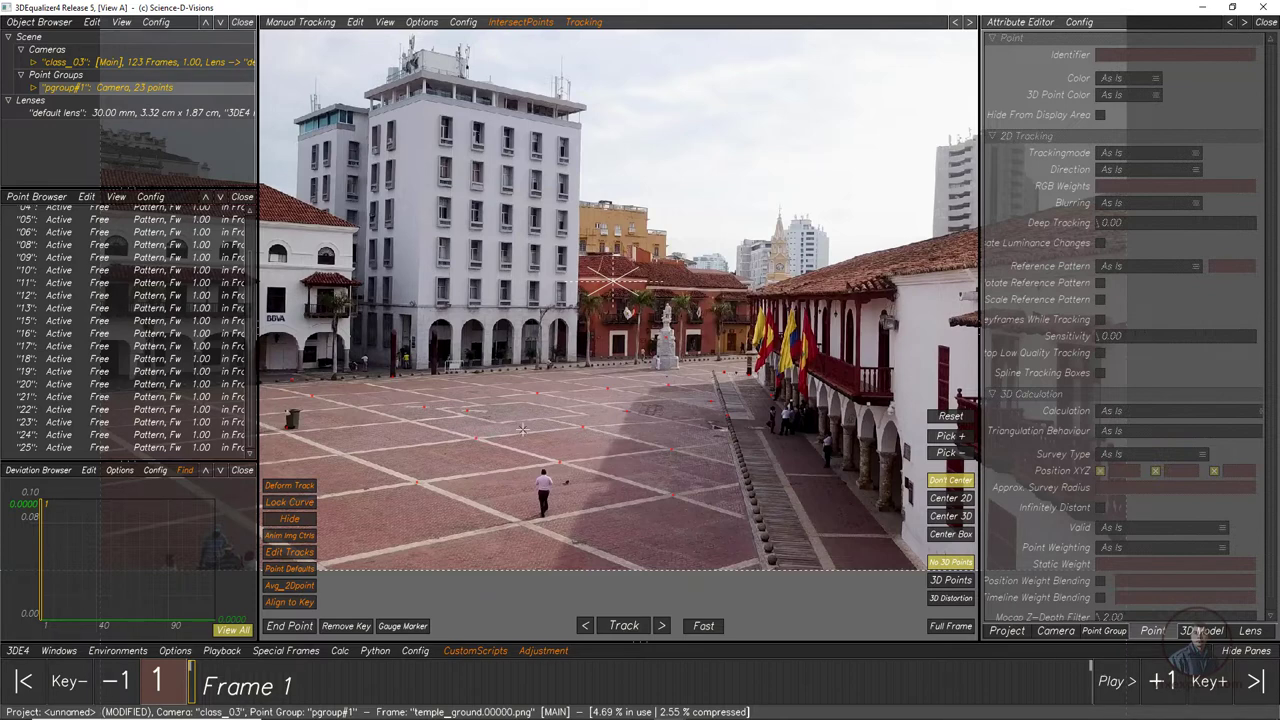
{"action": "scroll", "coordinate": [79, 237], "scroll_direction": "up", "scroll_amount": 3}
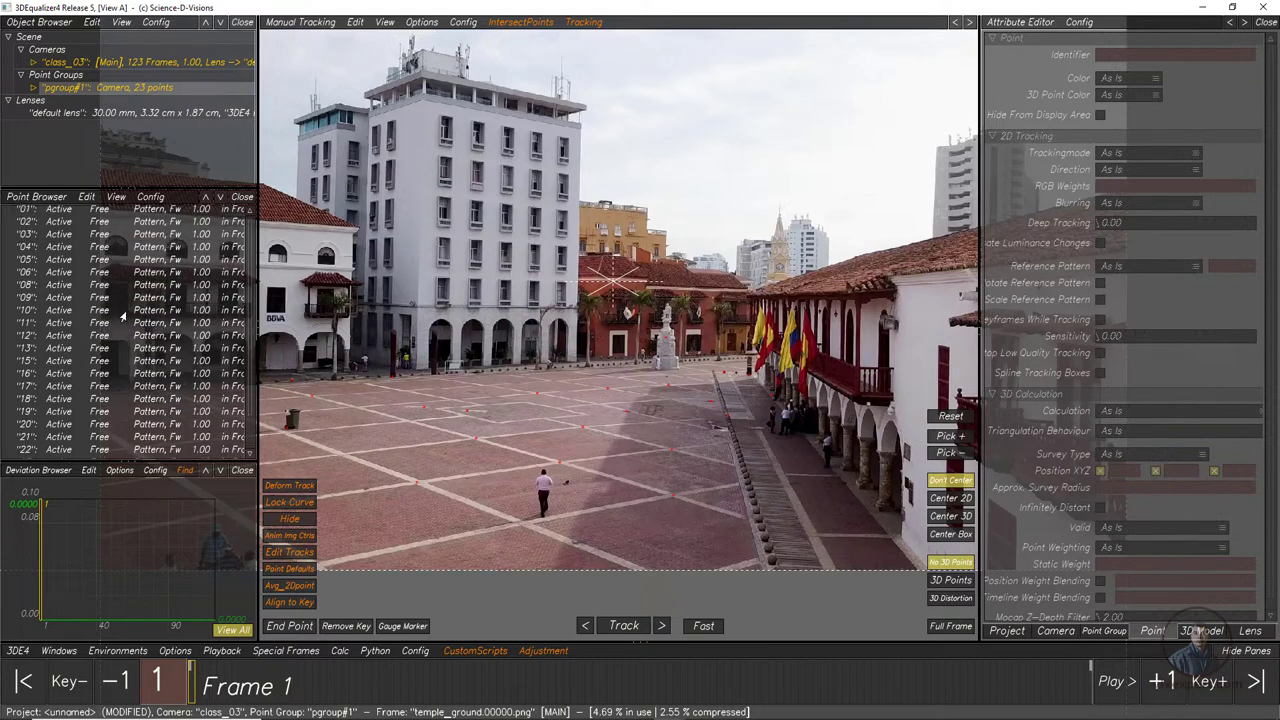
{"action": "left_click", "coordinate": [63, 213]}
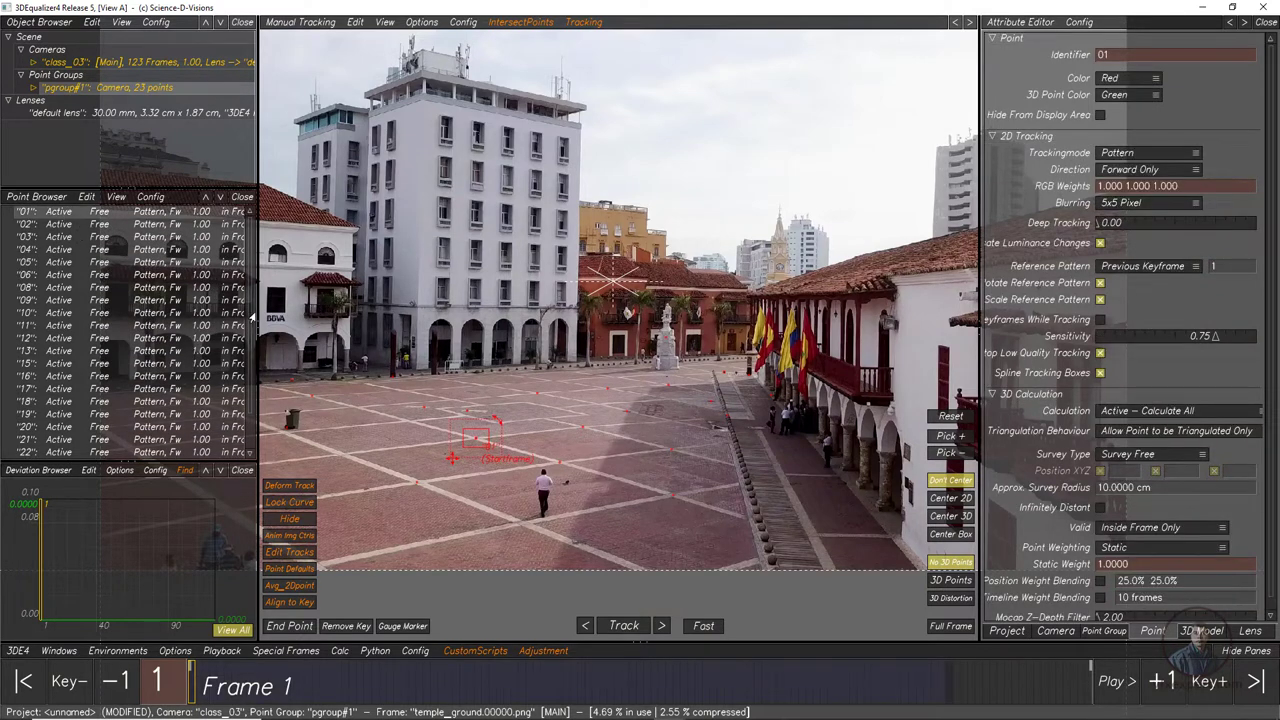
{"action": "scroll", "coordinate": [245, 330], "scroll_direction": "down", "scroll_amount": 3}
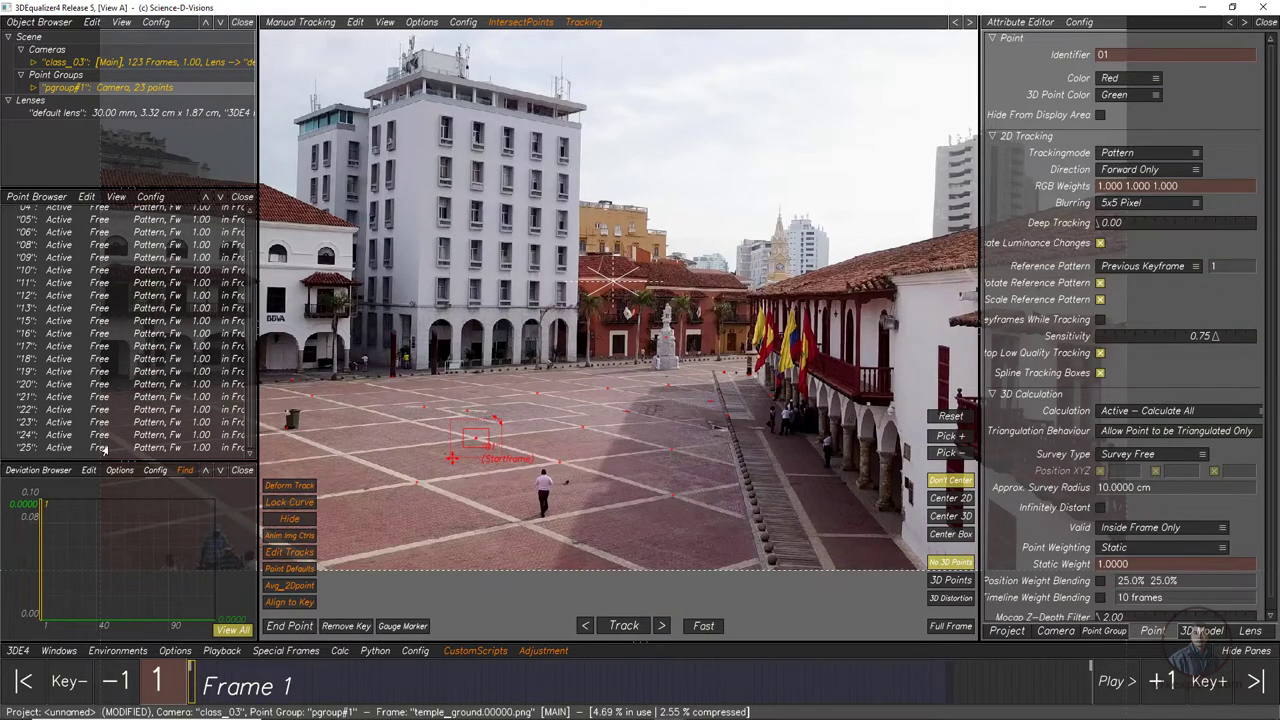
{"action": "left_click", "coordinate": [104, 447], "text": "shift"}
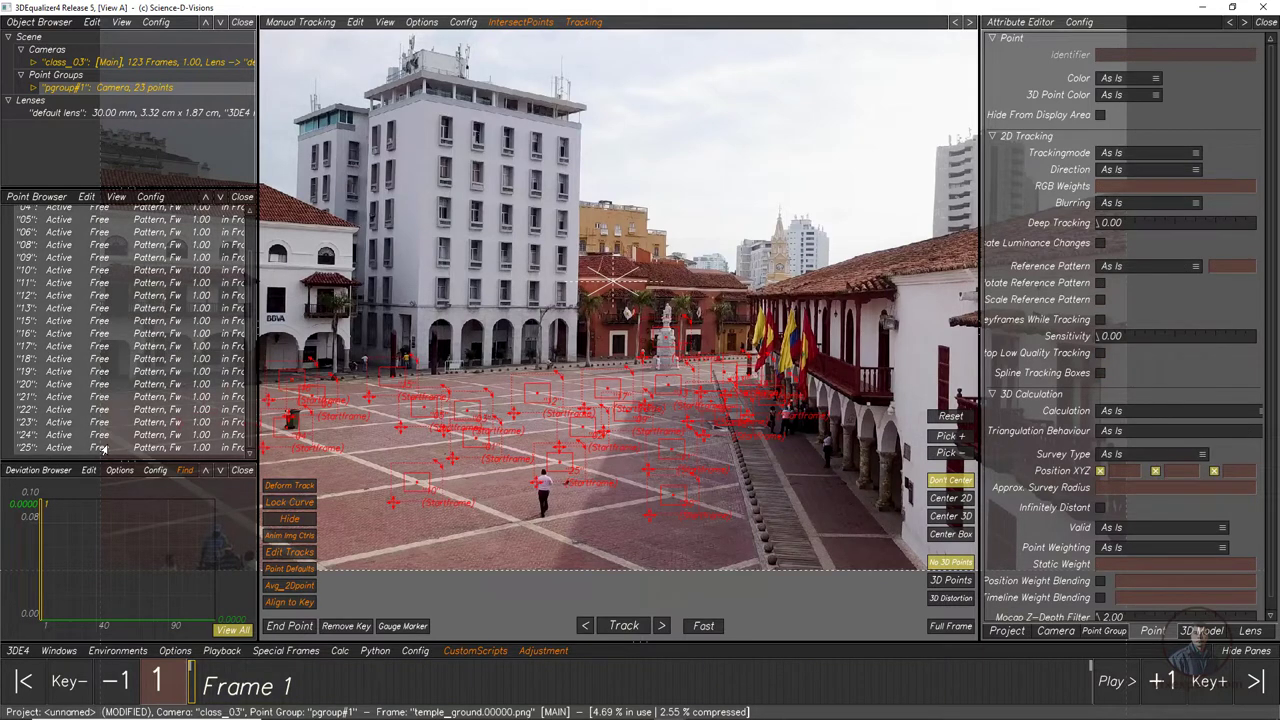
{"action": "key", "text": "Delete"}
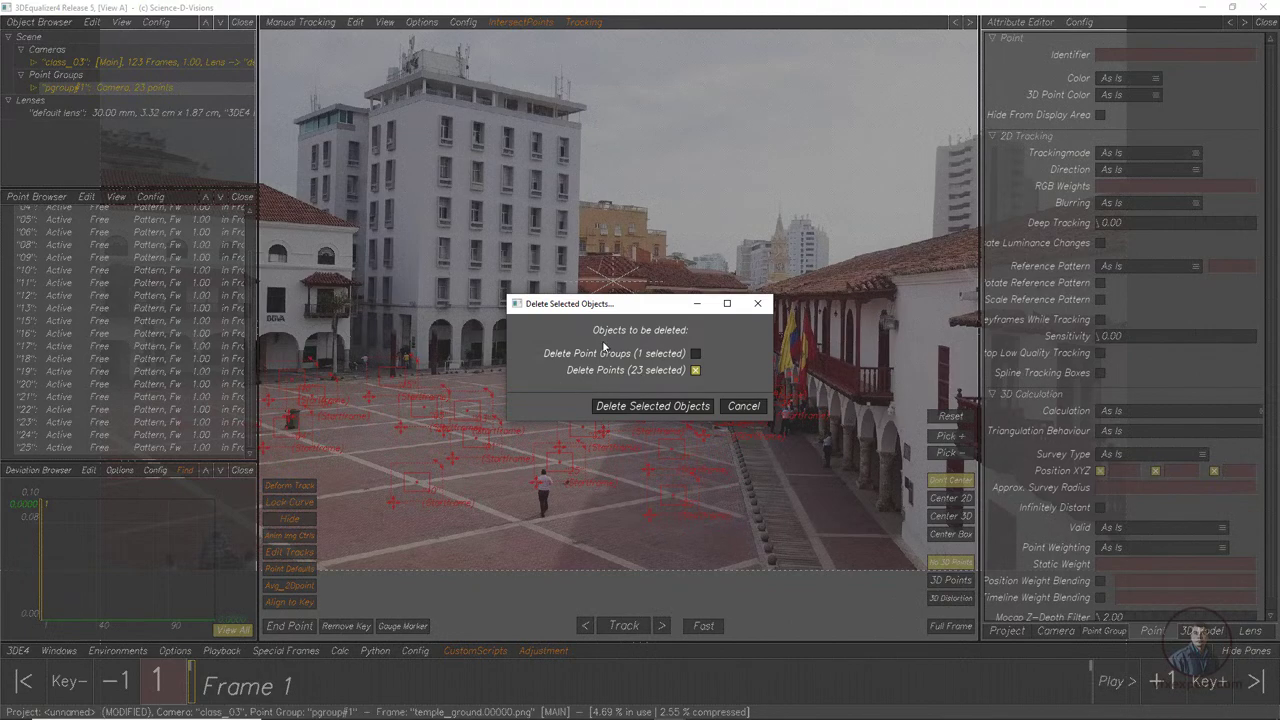
{"action": "left_click", "coordinate": [652, 406]}
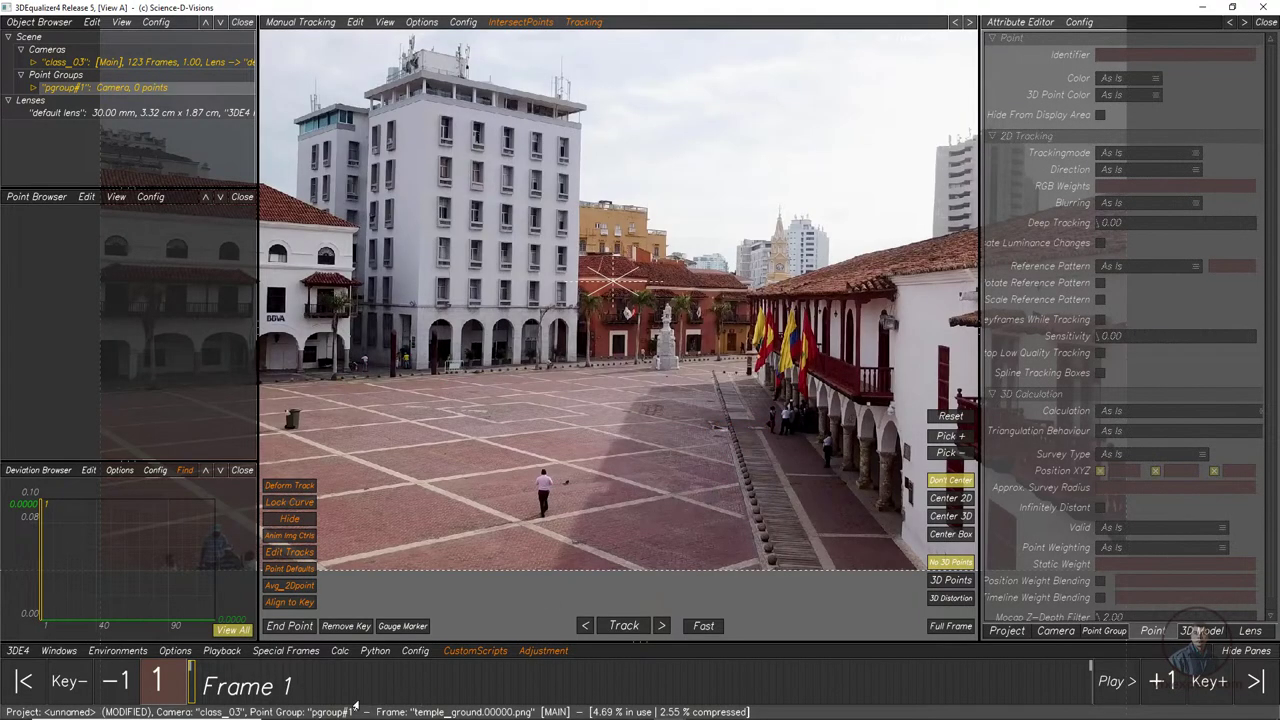
{"action": "left_click_drag", "start_coordinate": [273, 688], "coordinate": [160, 655]}
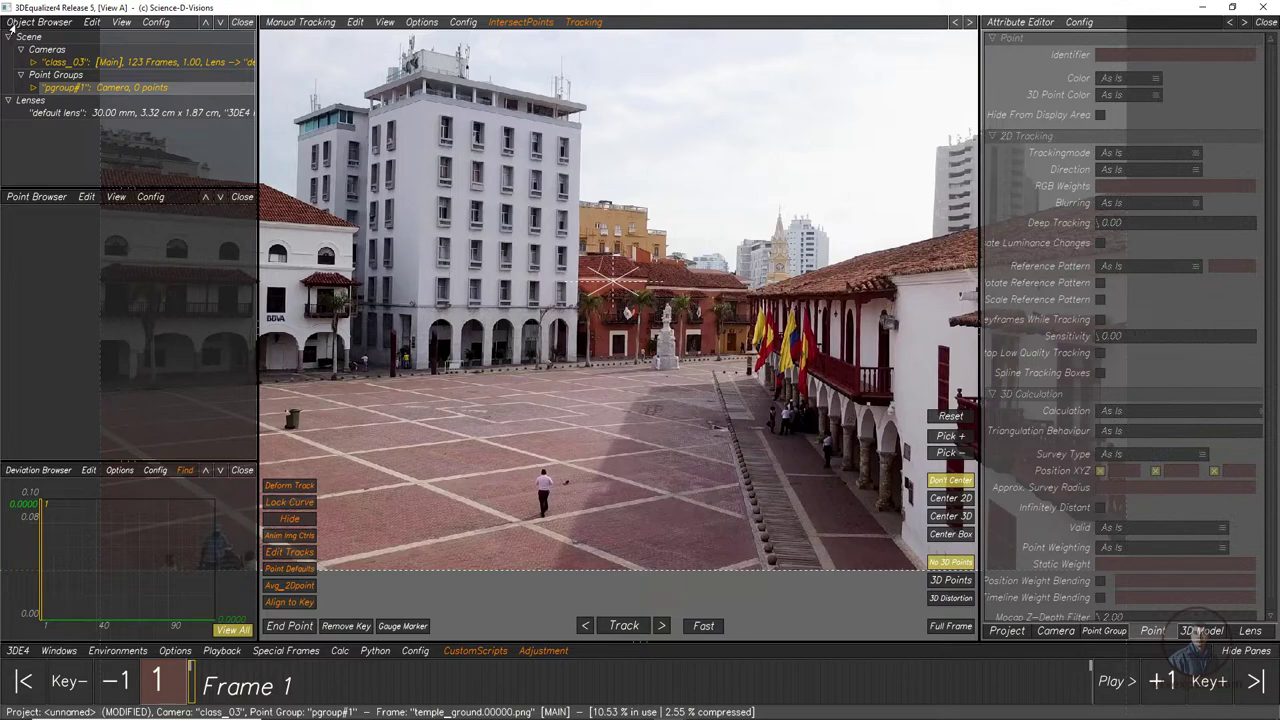
Start a 2D tracks import on the points of pgroup#1 and choose track_points.txt from the 3deproject folder.
{"action": "left_click", "coordinate": [34, 89]}
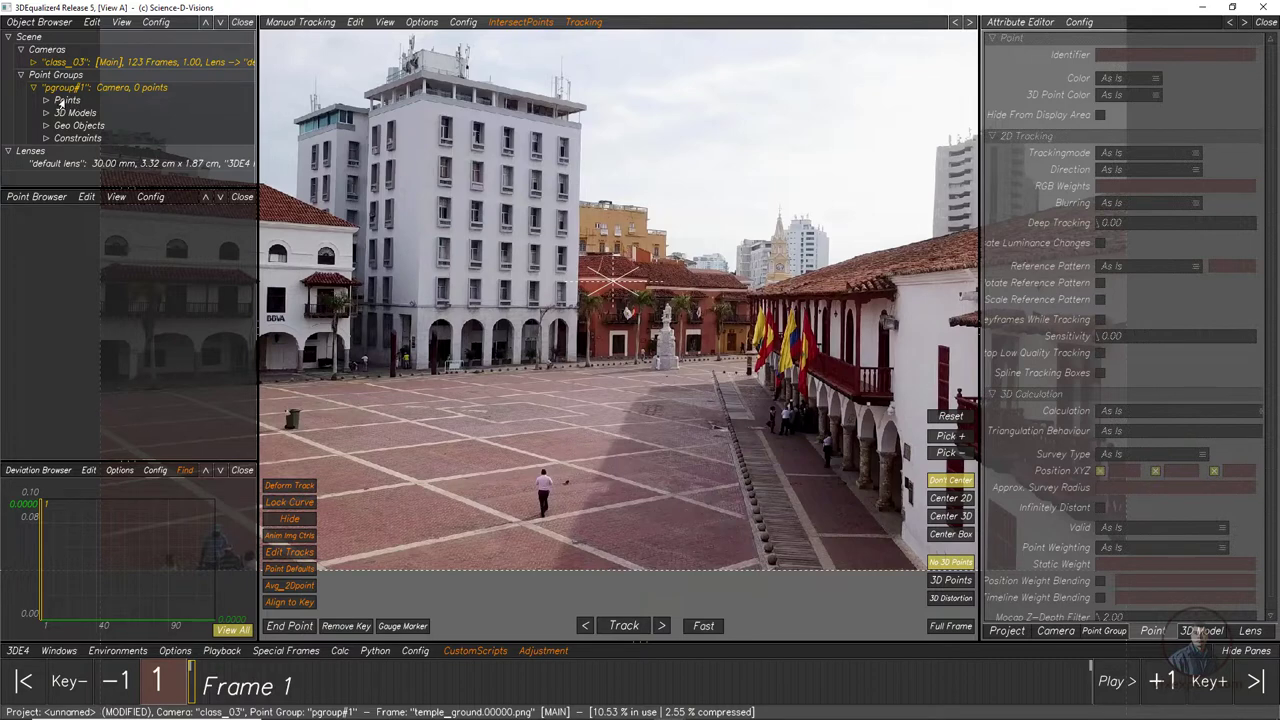
{"action": "right_click", "coordinate": [61, 103]}
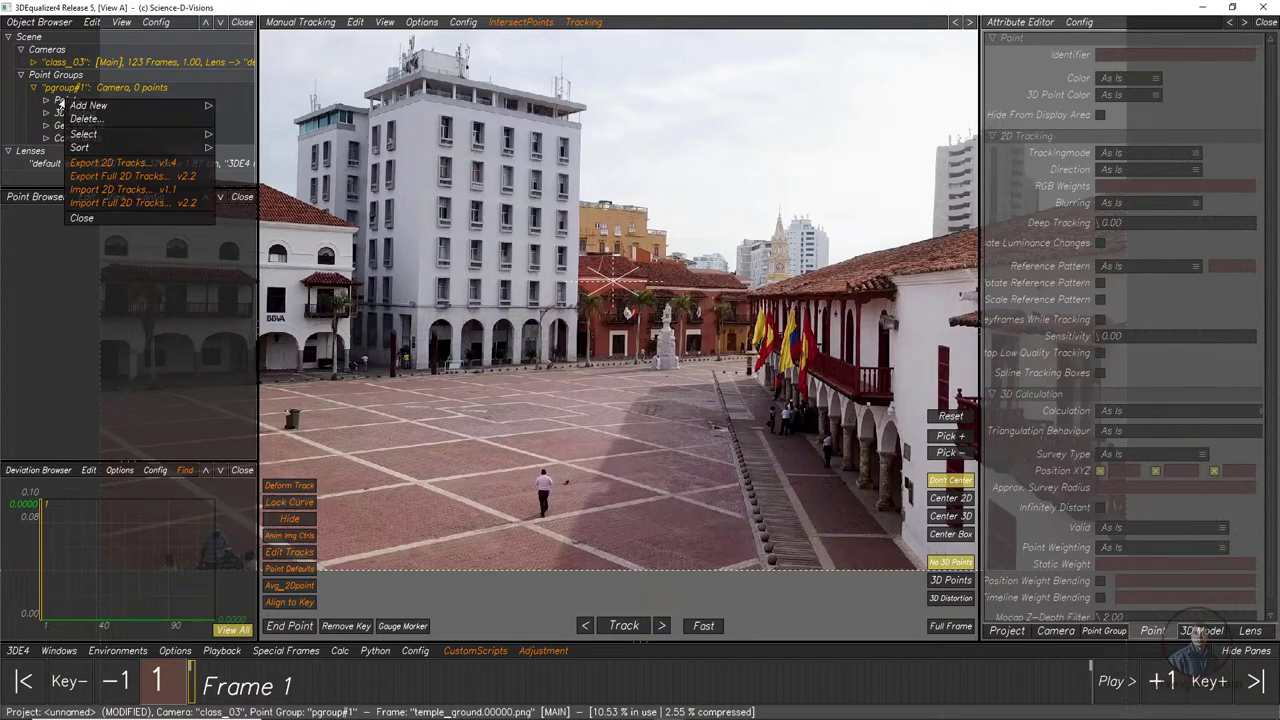
{"action": "left_click", "coordinate": [124, 190]}
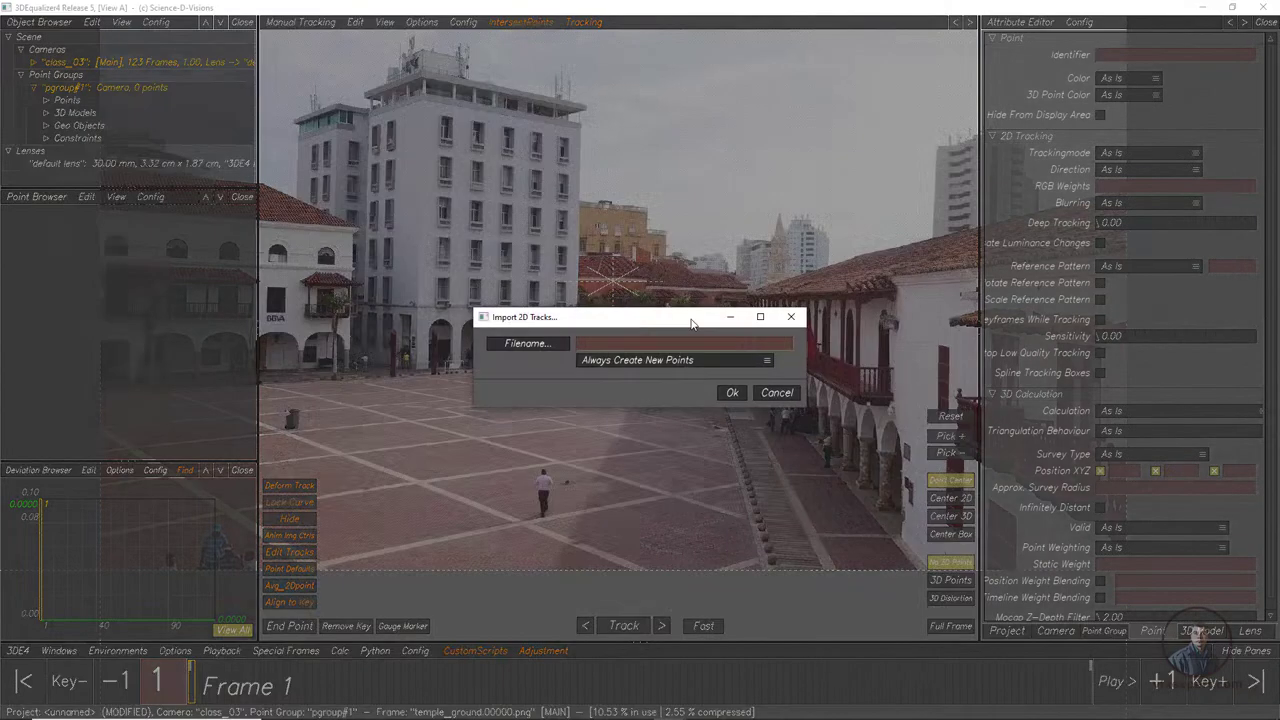
{"action": "left_click", "coordinate": [530, 344]}
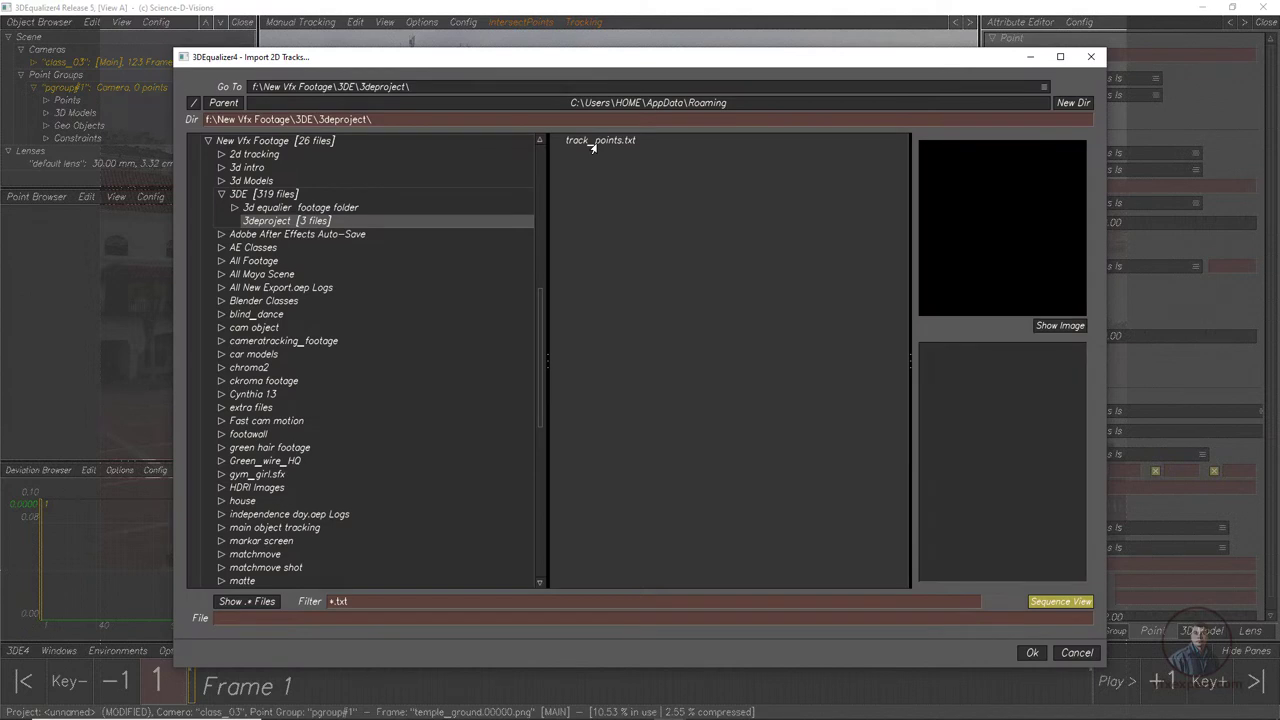
{"action": "left_click", "coordinate": [593, 141]}
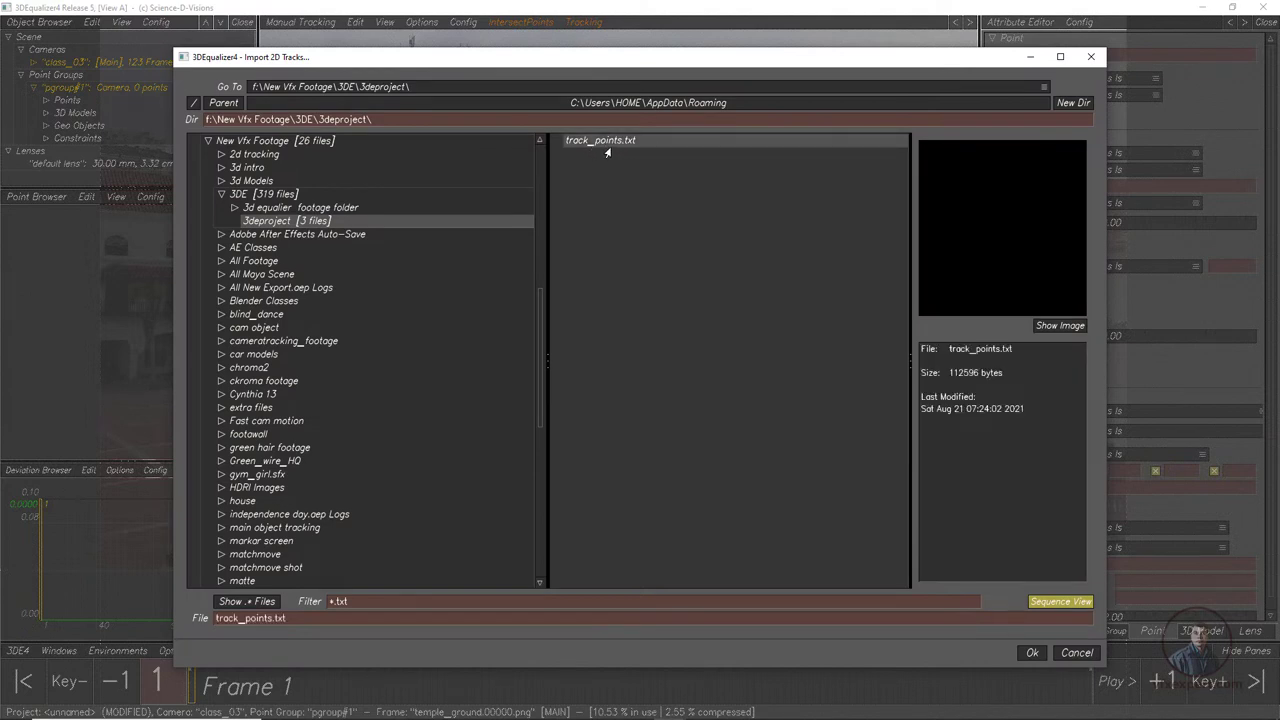
{"action": "left_click", "coordinate": [1031, 653]}
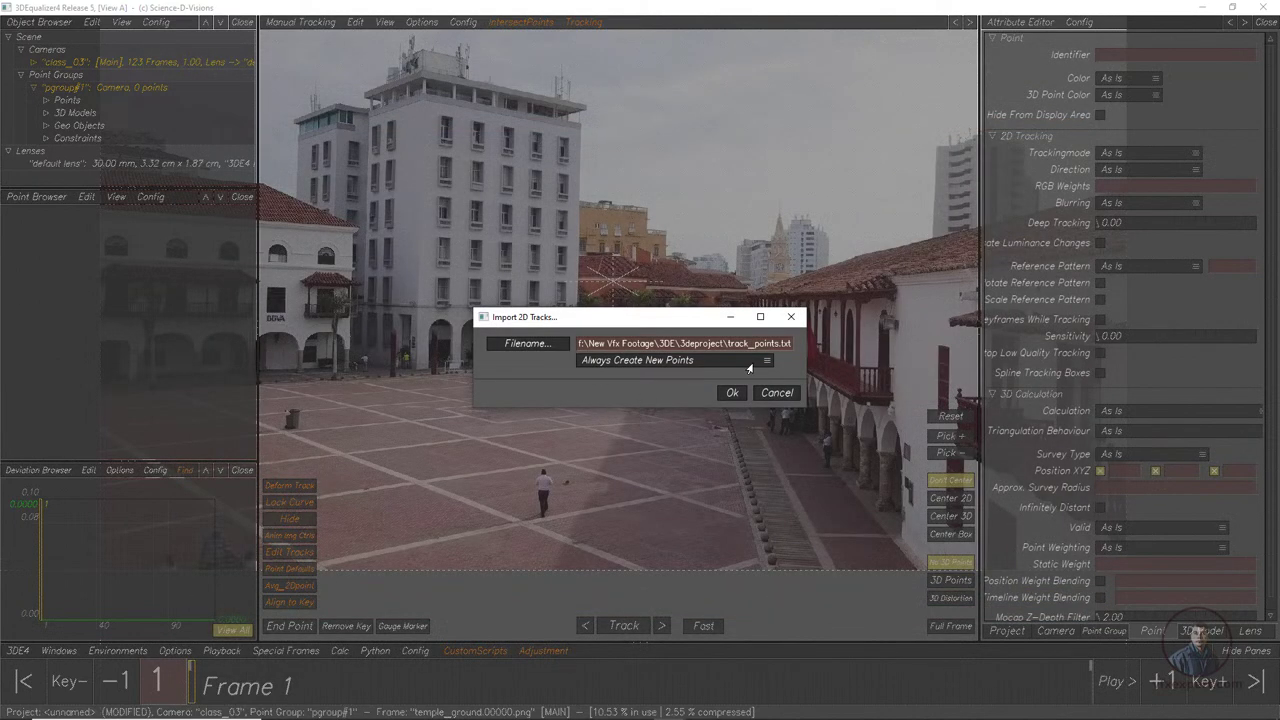
Import the chosen tracks with Always Create New Points, then scrub the footage to frame 40 and back to frame 1 to check them.
{"action": "left_click", "coordinate": [704, 366]}
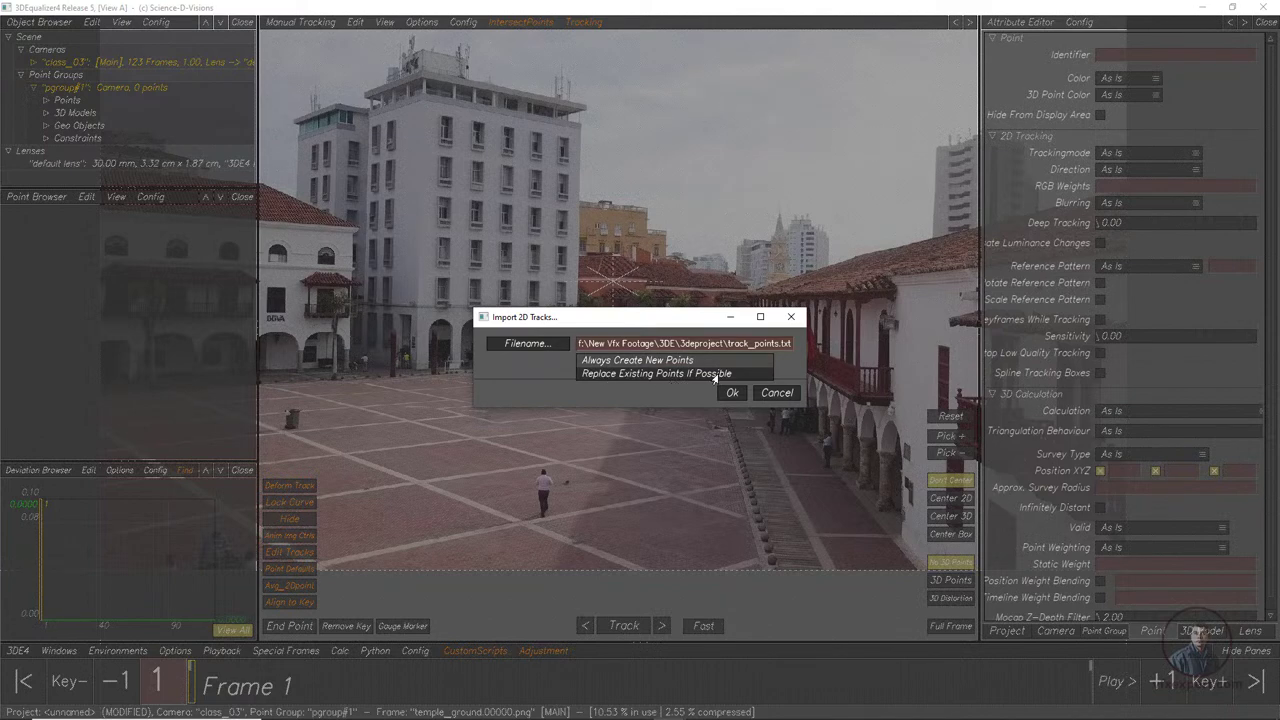
{"action": "left_click", "coordinate": [616, 362]}
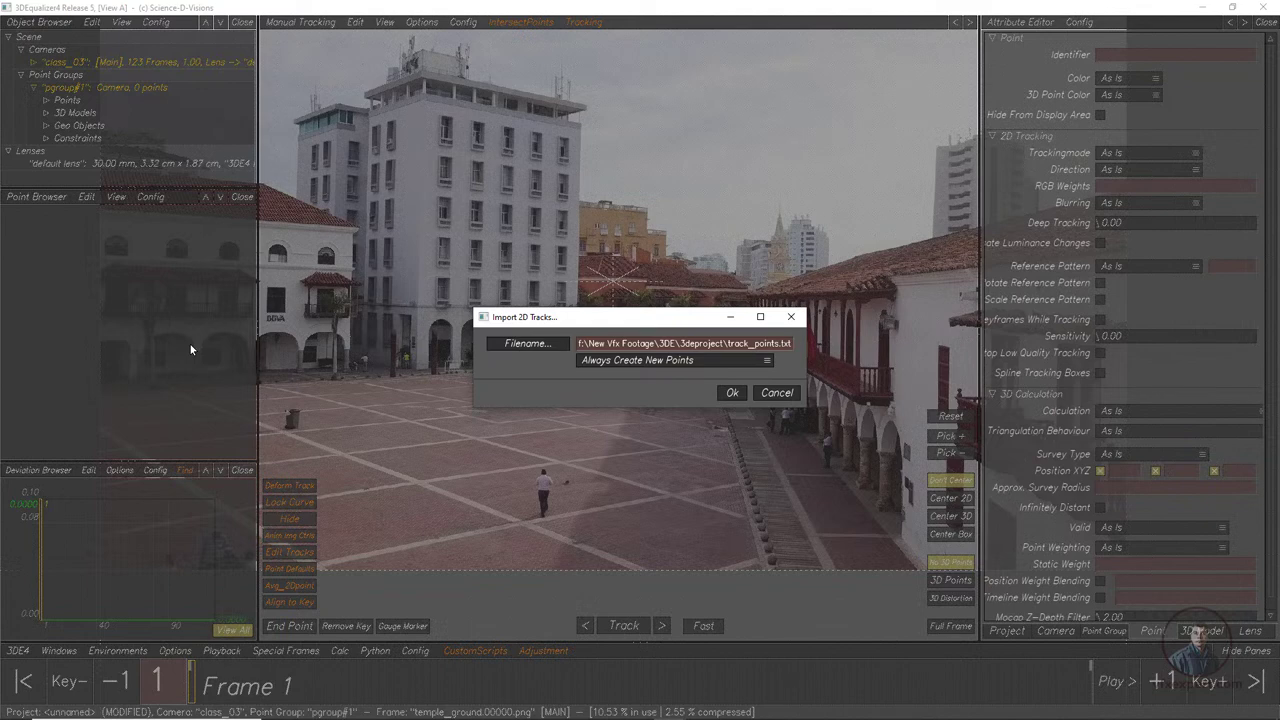
{"action": "left_click", "coordinate": [634, 362]}
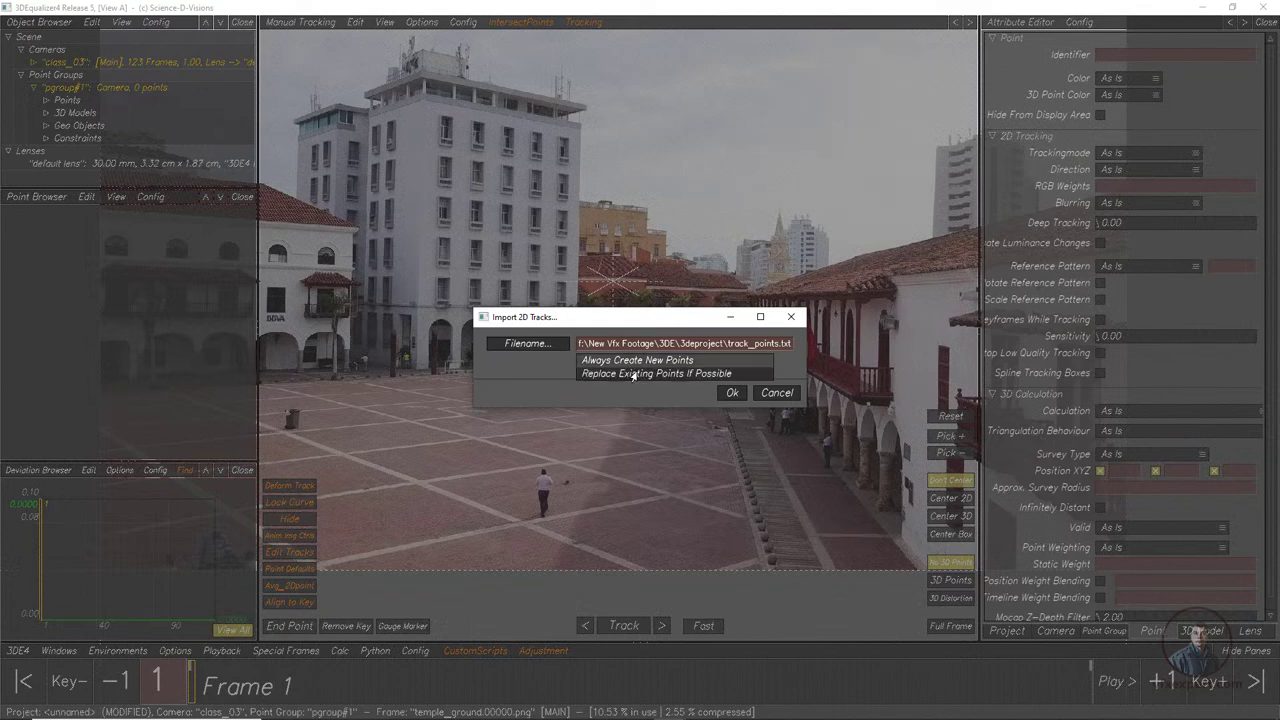
{"action": "left_click", "coordinate": [552, 360]}
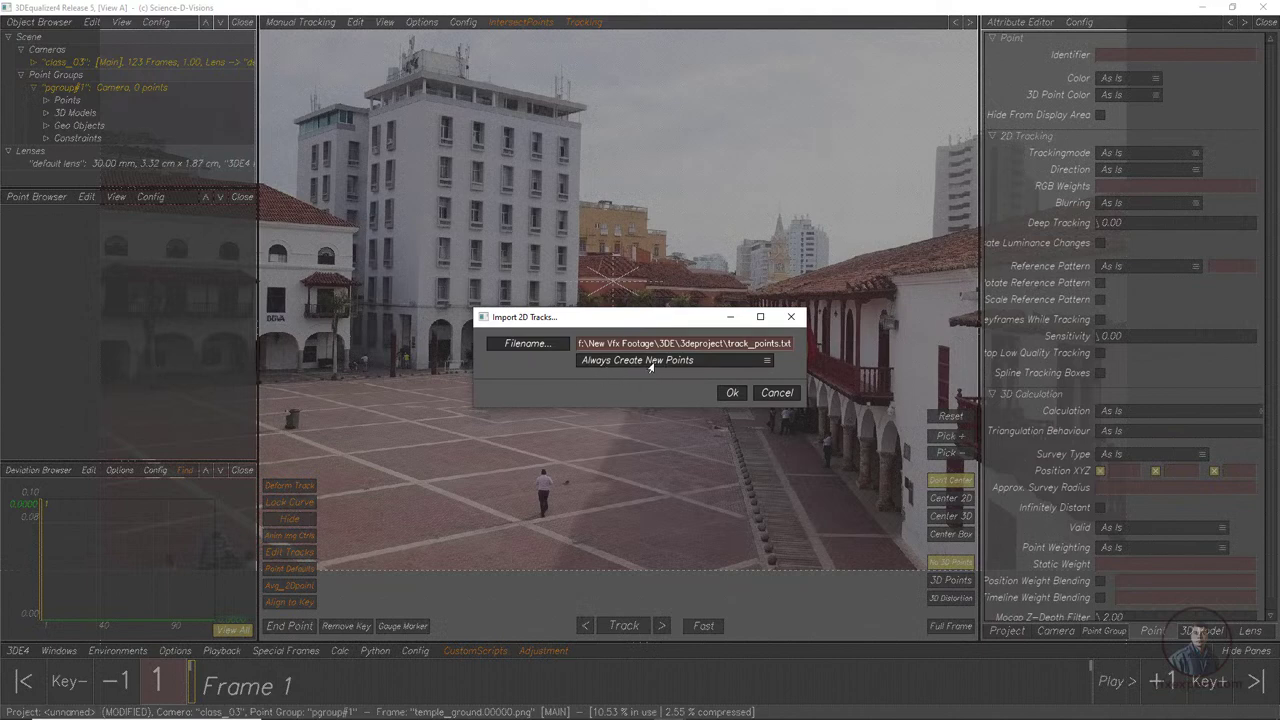
{"action": "left_click", "coordinate": [731, 393]}
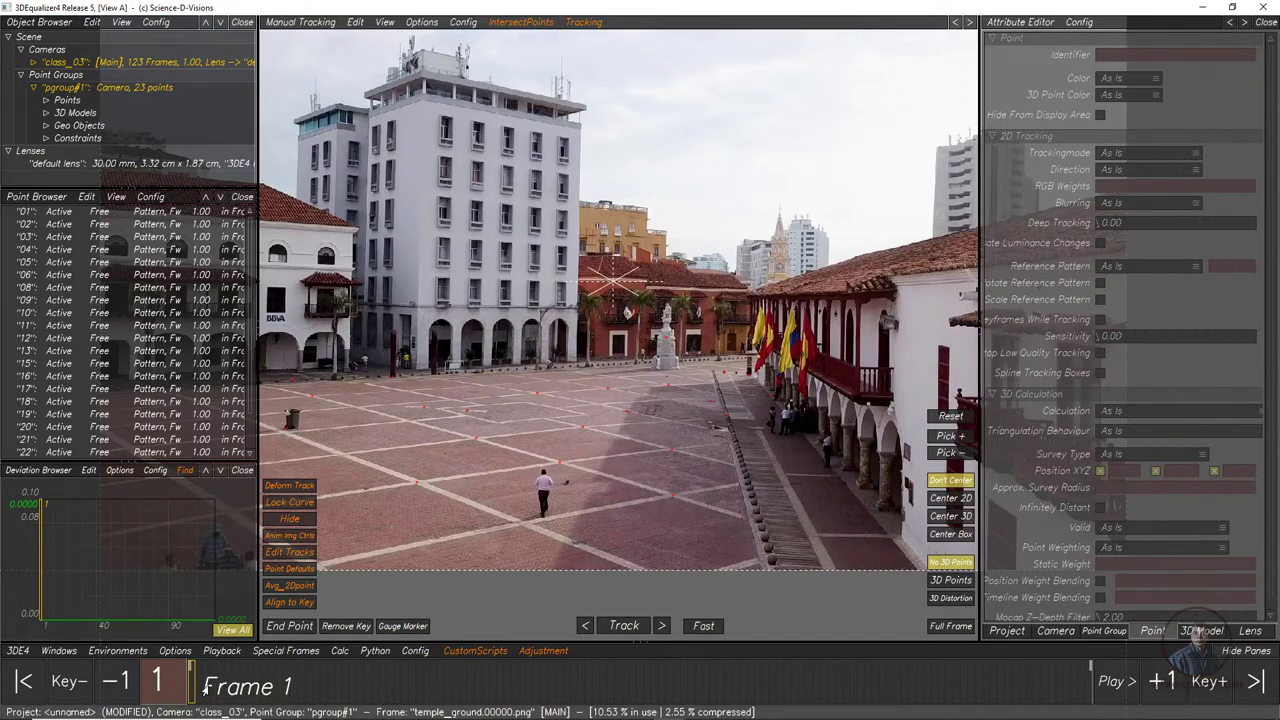
{"action": "mouse_move", "coordinate": [204, 688]}
{"action": "left_mouse_down"}
{"action": "mouse_move", "coordinate": [1094, 686]}
{"action": "mouse_move", "coordinate": [476, 686]}
{"action": "left_mouse_up"}
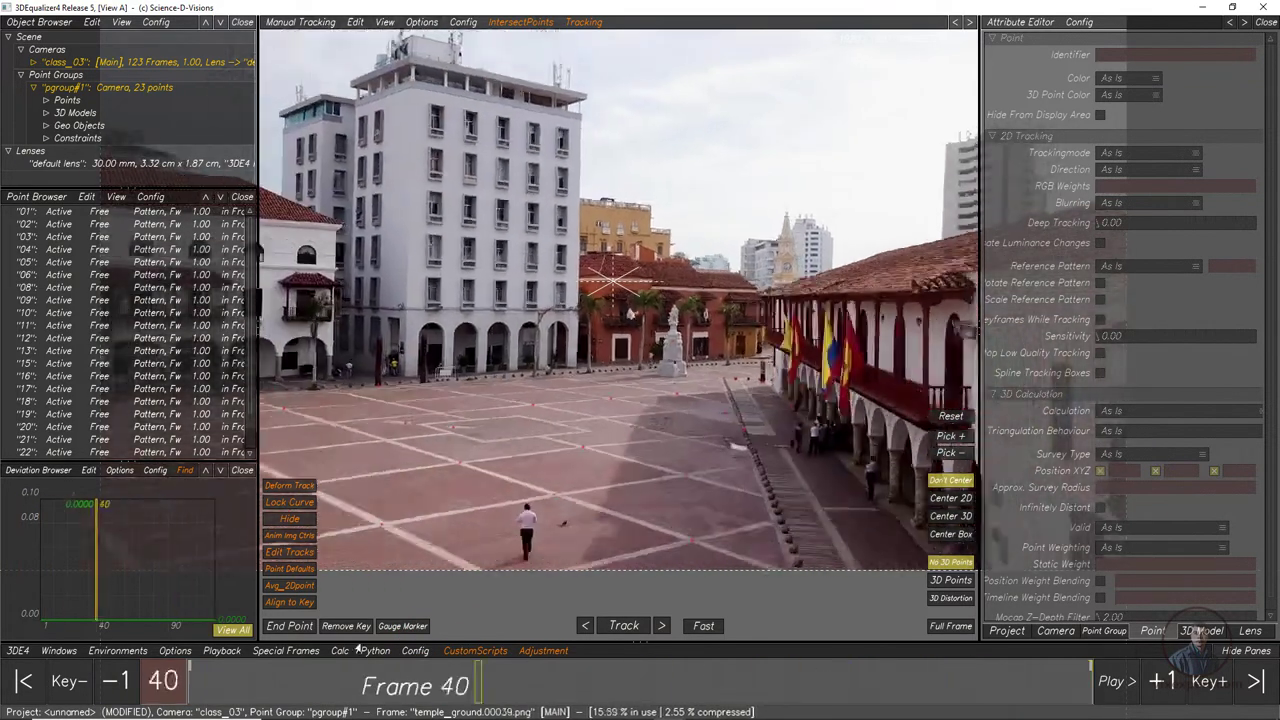
{"action": "left_click_drag", "start_coordinate": [358, 650], "coordinate": [190, 686]}
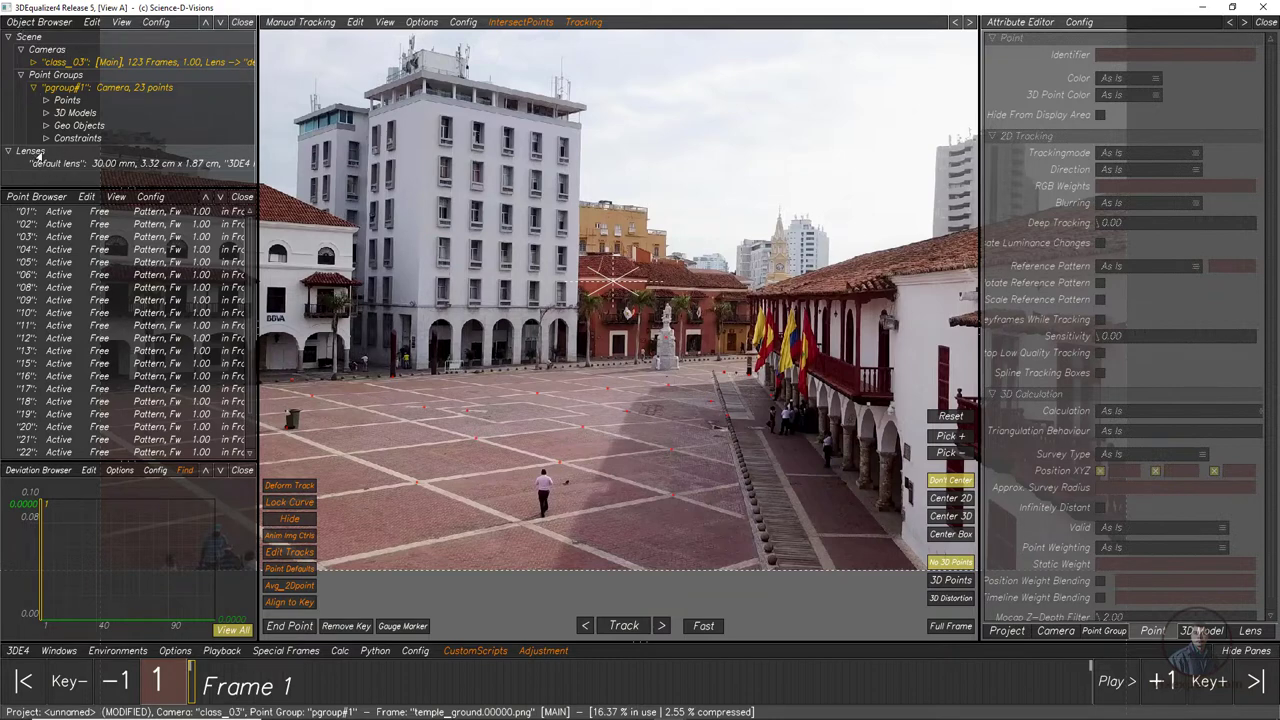
Display the default lens's attributes and run Calc All From Scratch on the scene.
{"action": "left_click", "coordinate": [72, 166]}
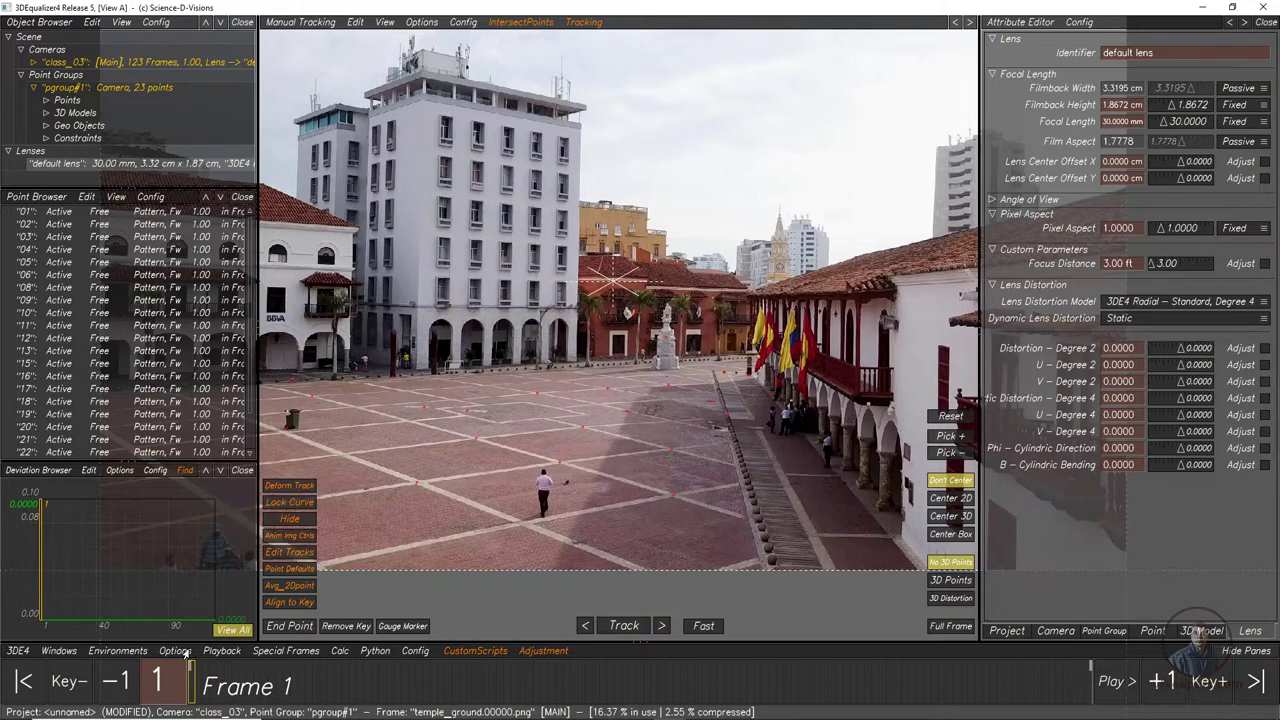
{"action": "left_click", "coordinate": [339, 651]}
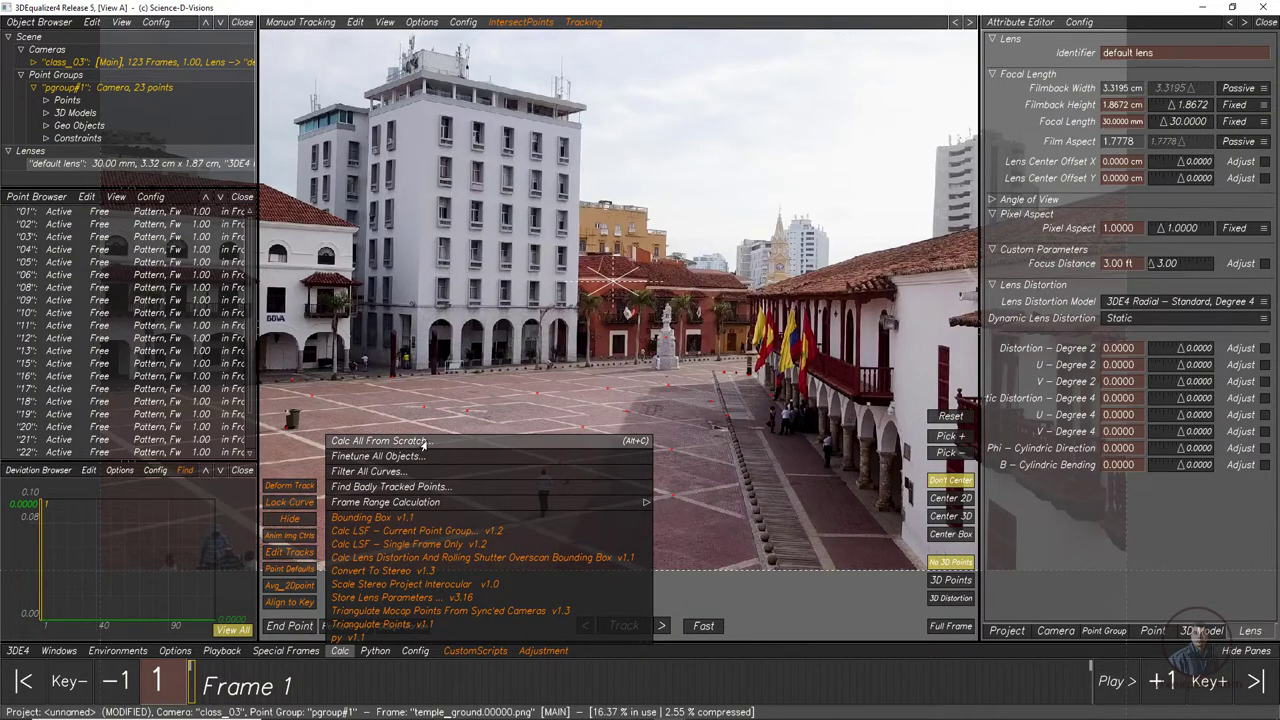
{"action": "left_click", "coordinate": [420, 447]}
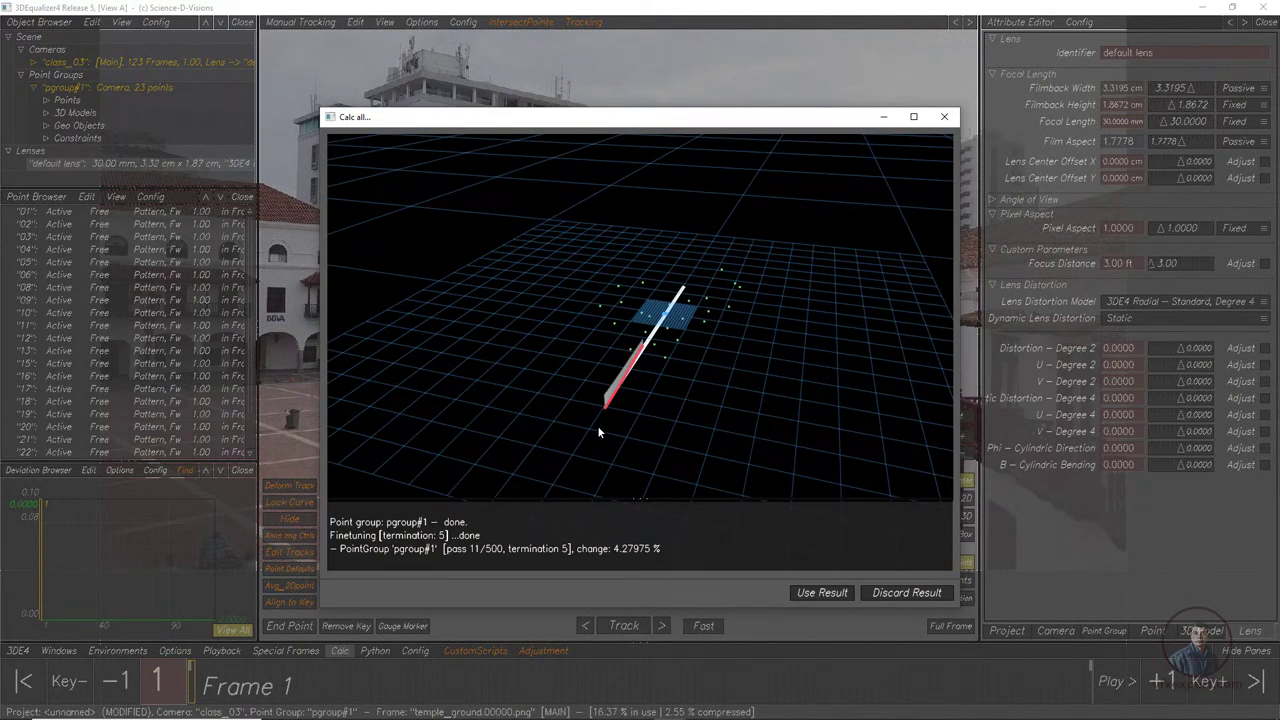
Examine the solved camera path and point cloud in the 3D preview and use the calculation result.
{"action": "left_click_drag", "start_coordinate": [660, 331], "coordinate": [463, 292]}
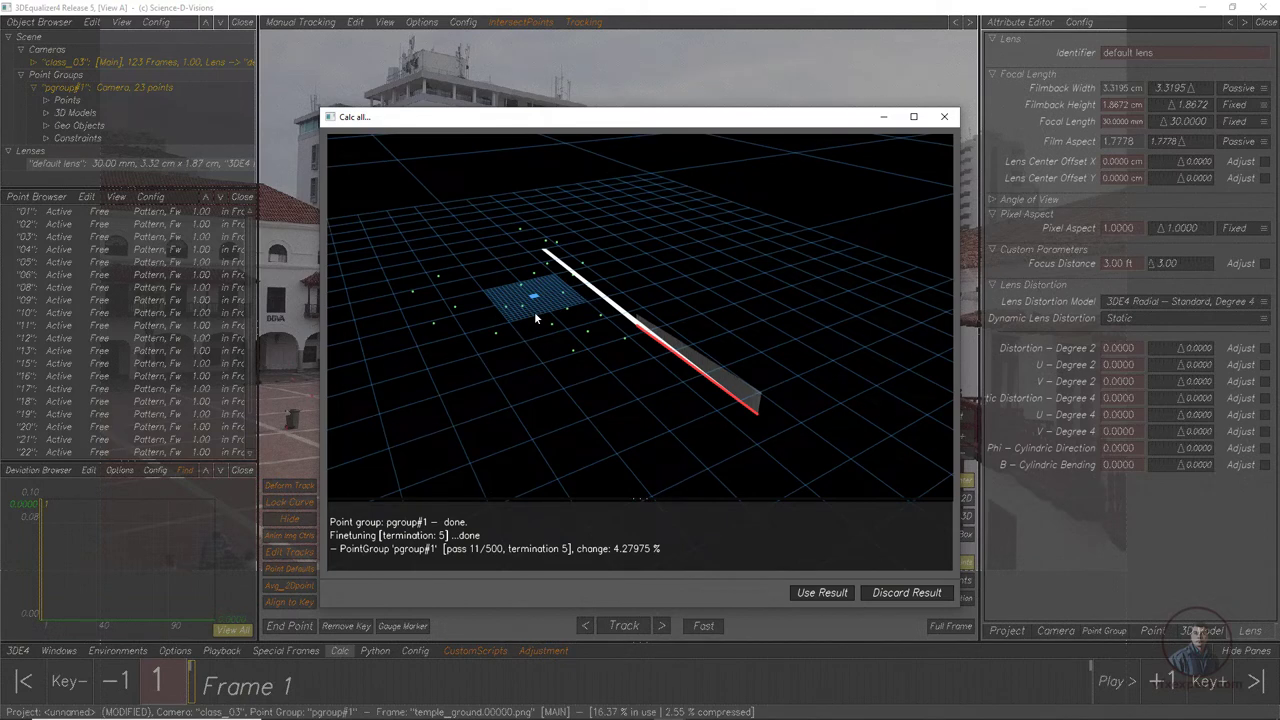
{"action": "right_click_drag", "start_coordinate": [695, 414], "coordinate": [811, 486]}
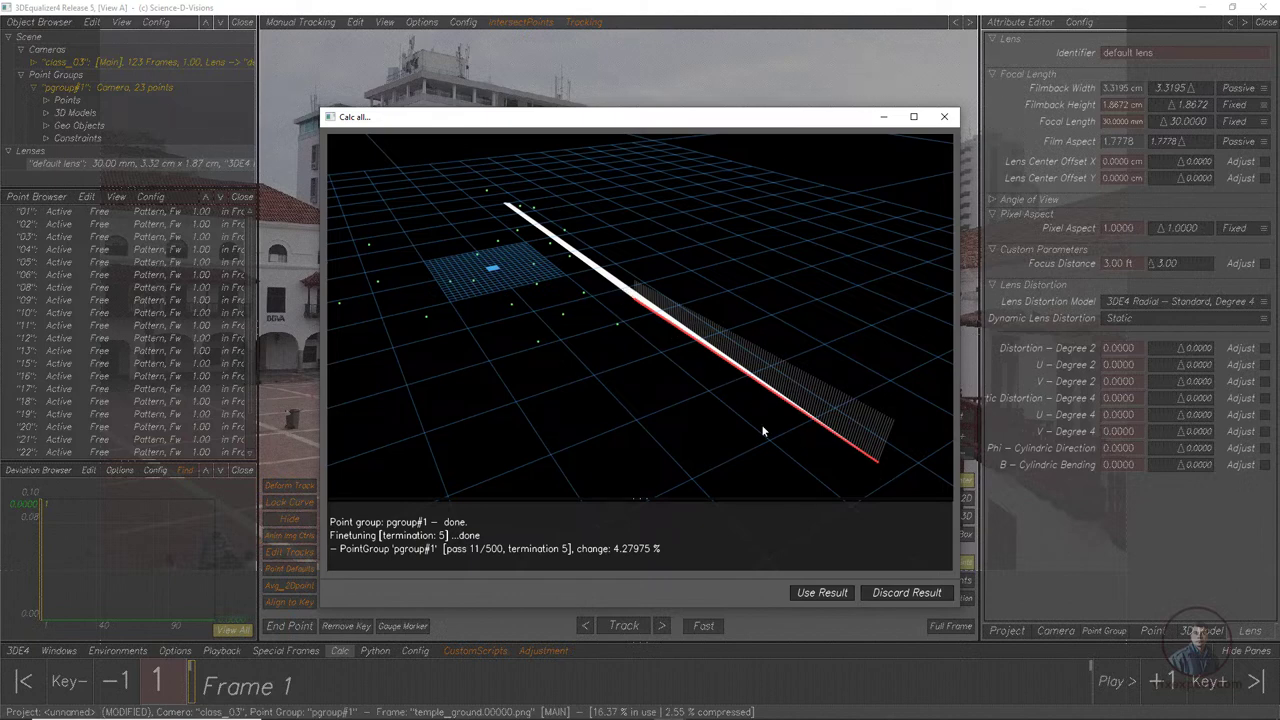
{"action": "right_click_drag", "start_coordinate": [782, 398], "coordinate": [767, 320]}
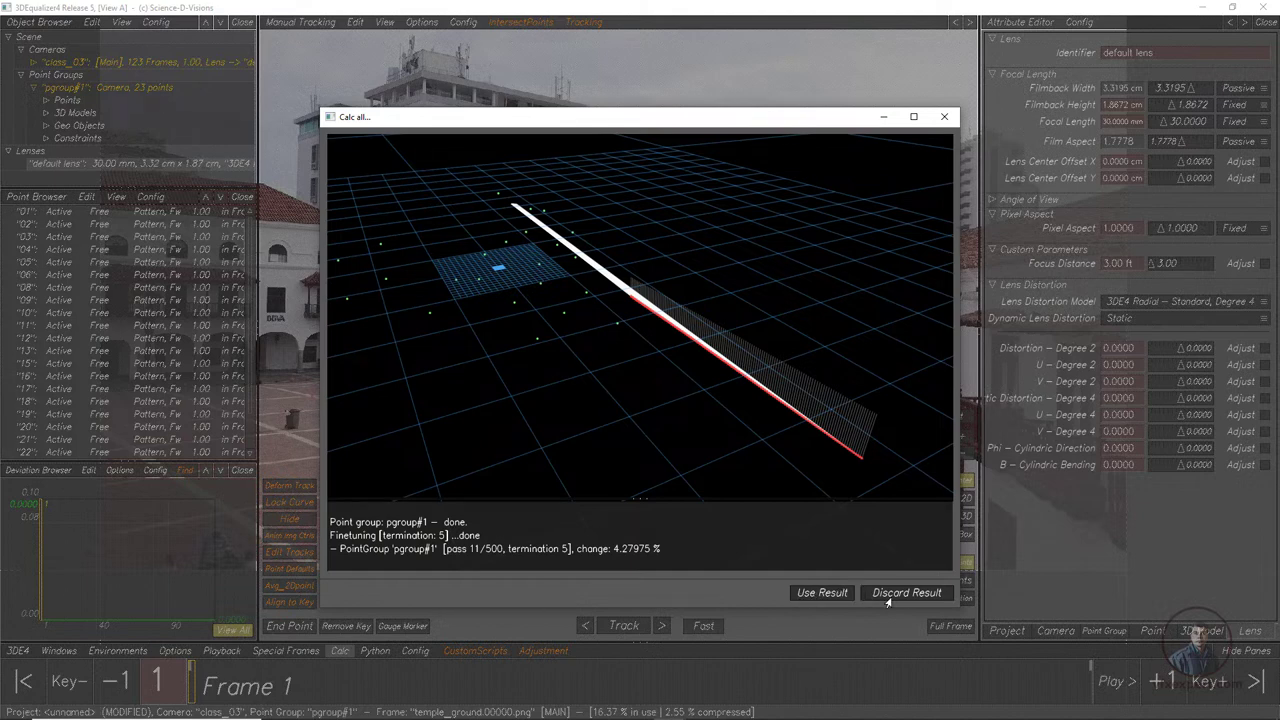
{"action": "left_click_drag", "start_coordinate": [757, 400], "coordinate": [630, 309]}
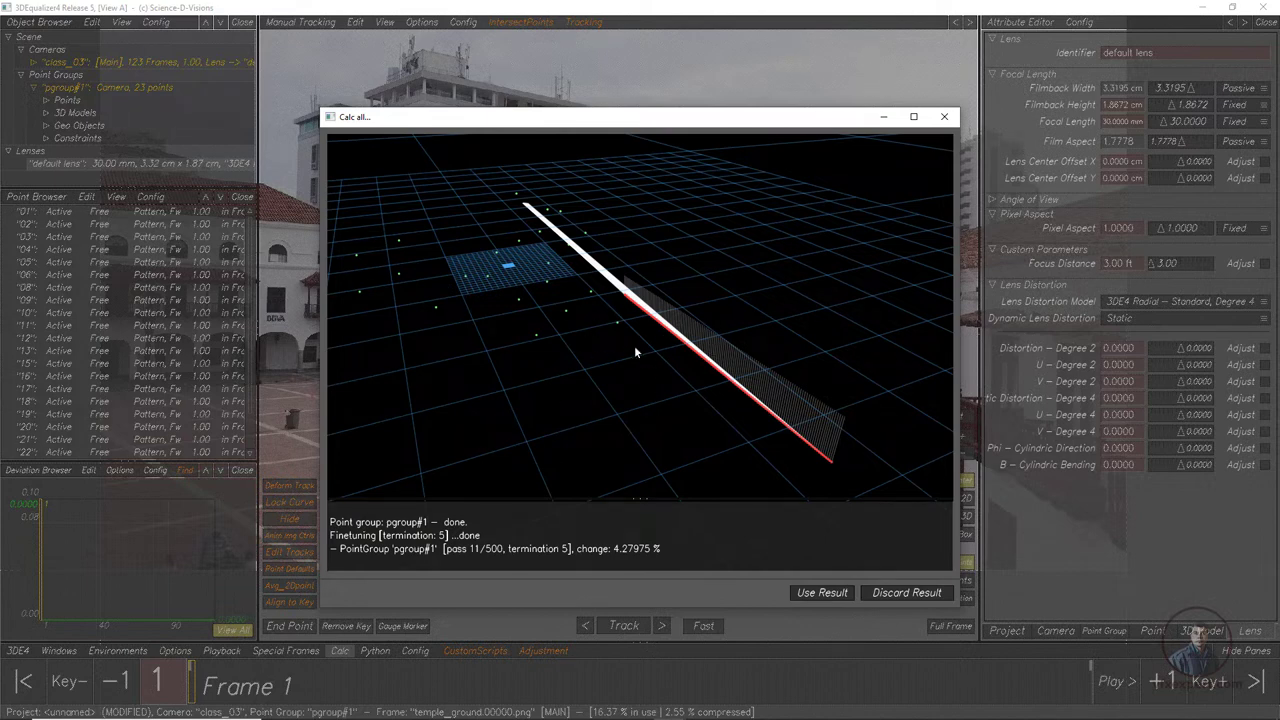
{"action": "left_click", "coordinate": [820, 593]}
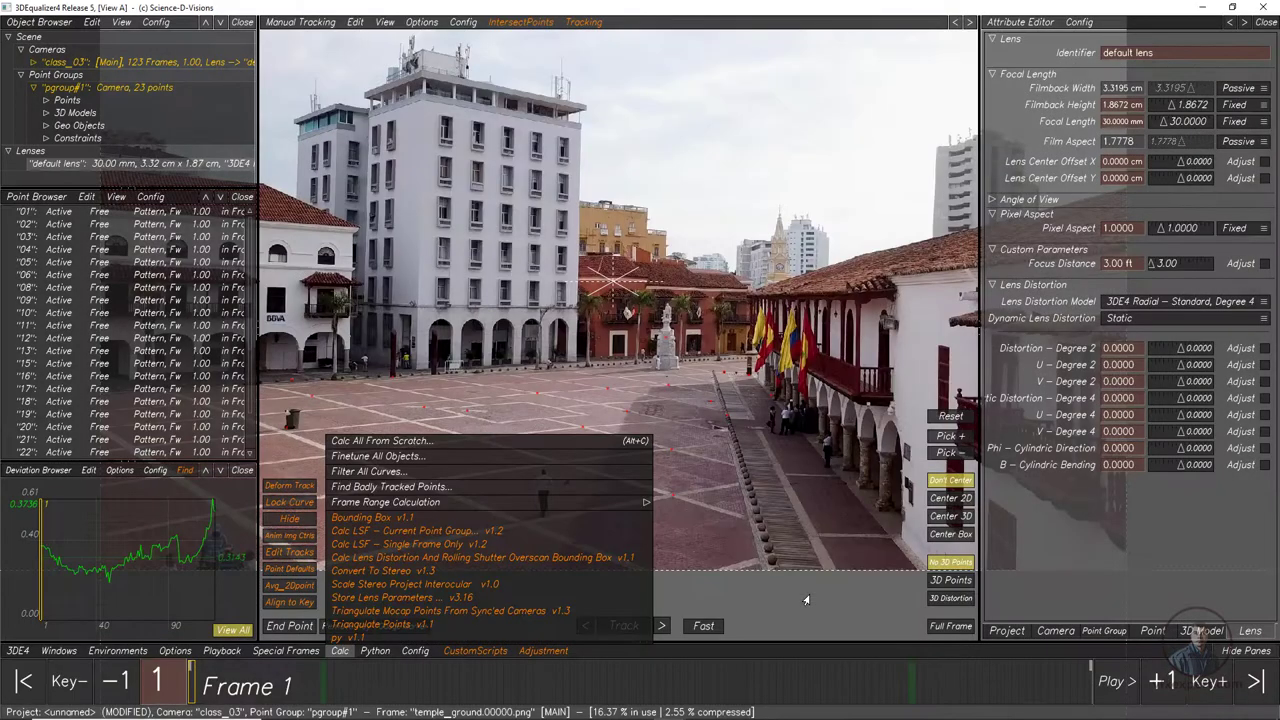
{"action": "left_click", "coordinate": [338, 652]}
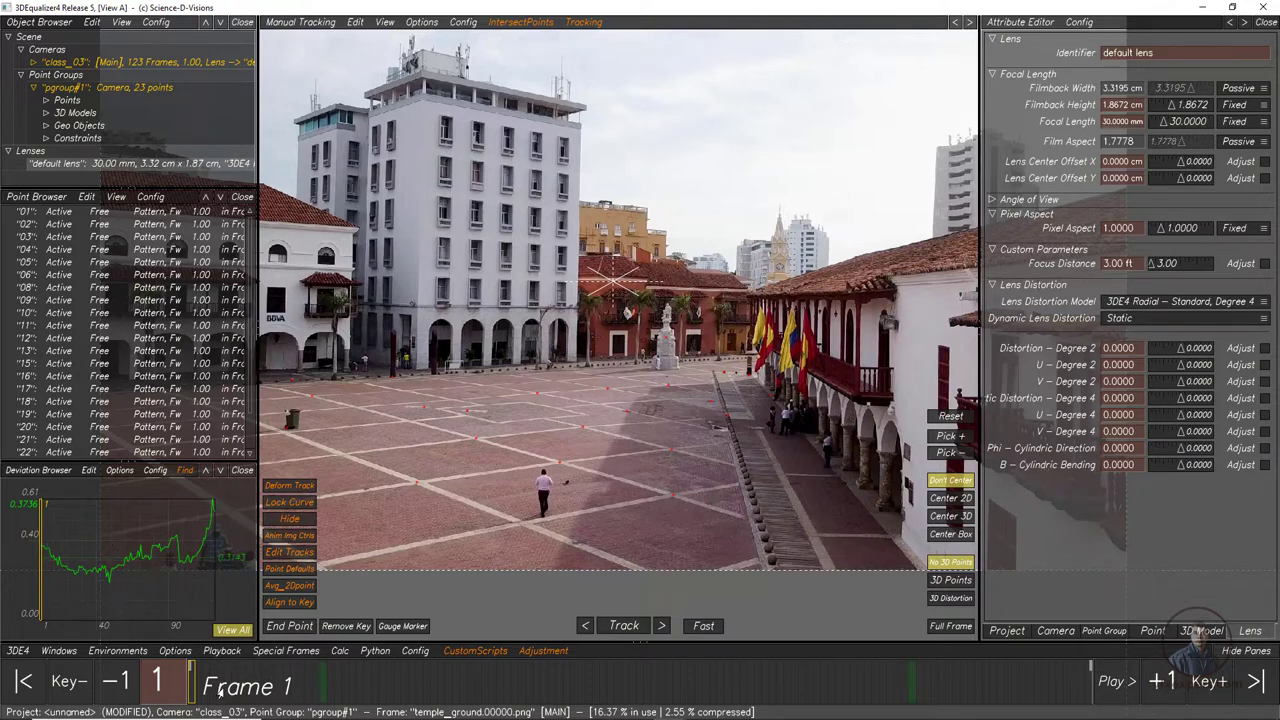
Scrub the footage to frames 25 and 71 and back to frame 1 to check the deviation curve.
{"action": "left_click_drag", "start_coordinate": [222, 685], "coordinate": [368, 685]}
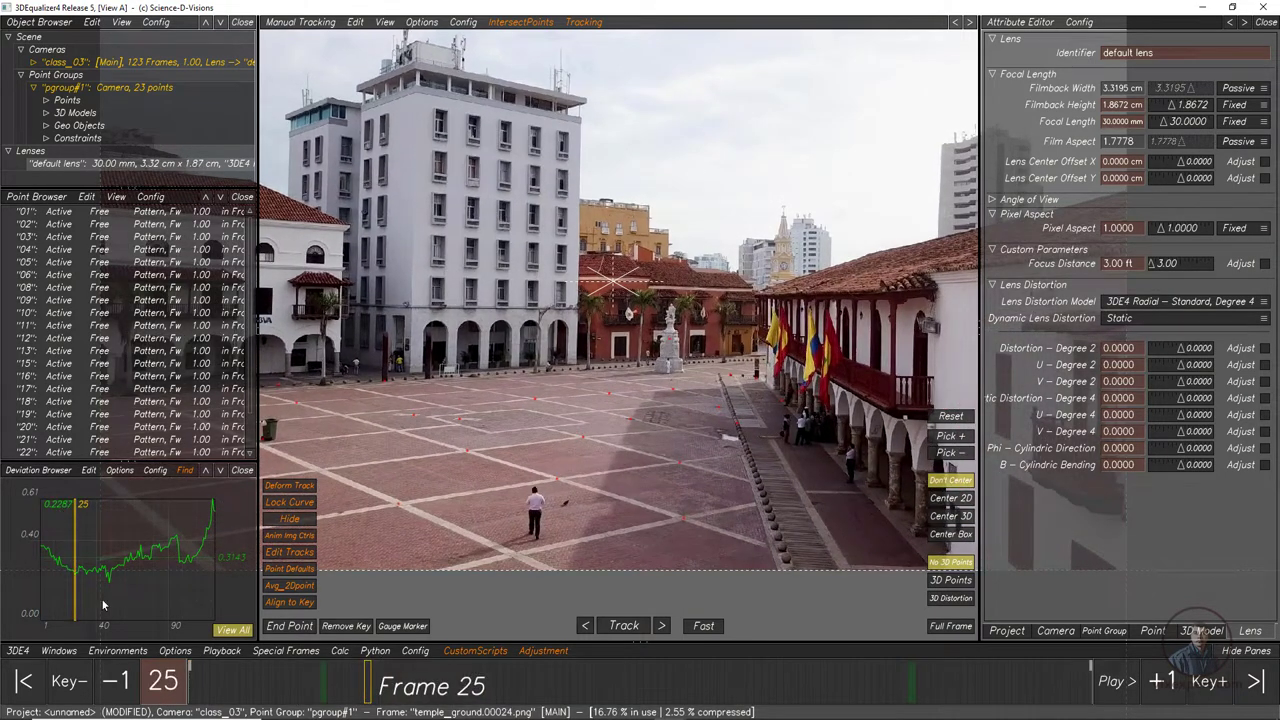
{"action": "left_click", "coordinate": [346, 688]}
{"action": "left_click_drag", "start_coordinate": [368, 697], "coordinate": [704, 685]}
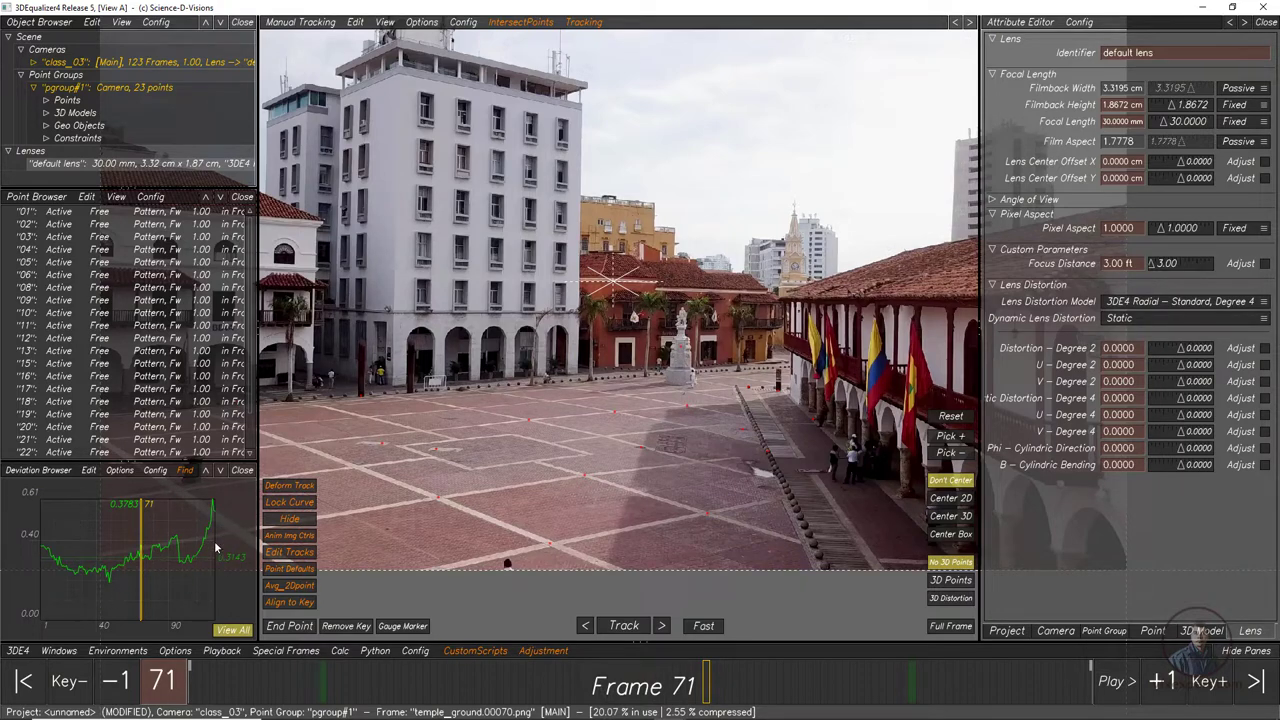
{"action": "left_click_drag", "start_coordinate": [495, 692], "coordinate": [190, 697]}
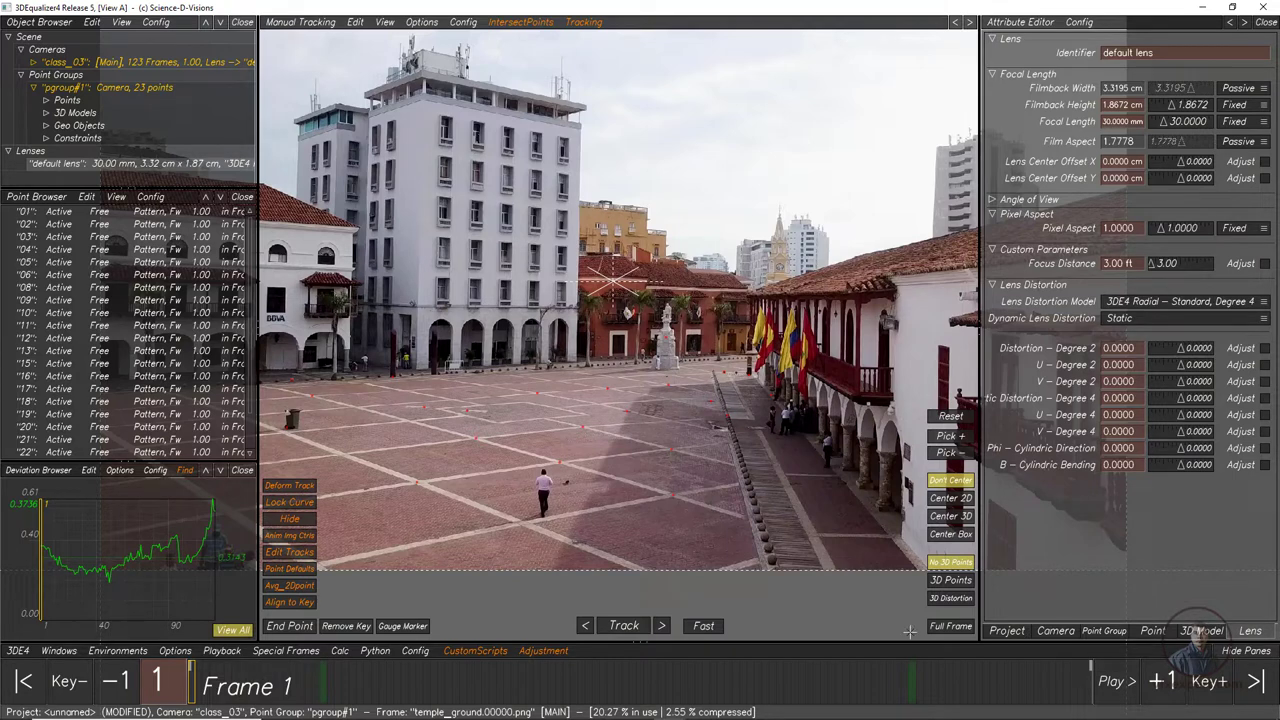
Show the 3D points over the footage and examine closely how they match the tracked points on the plaza.
{"action": "left_click", "coordinate": [949, 581]}
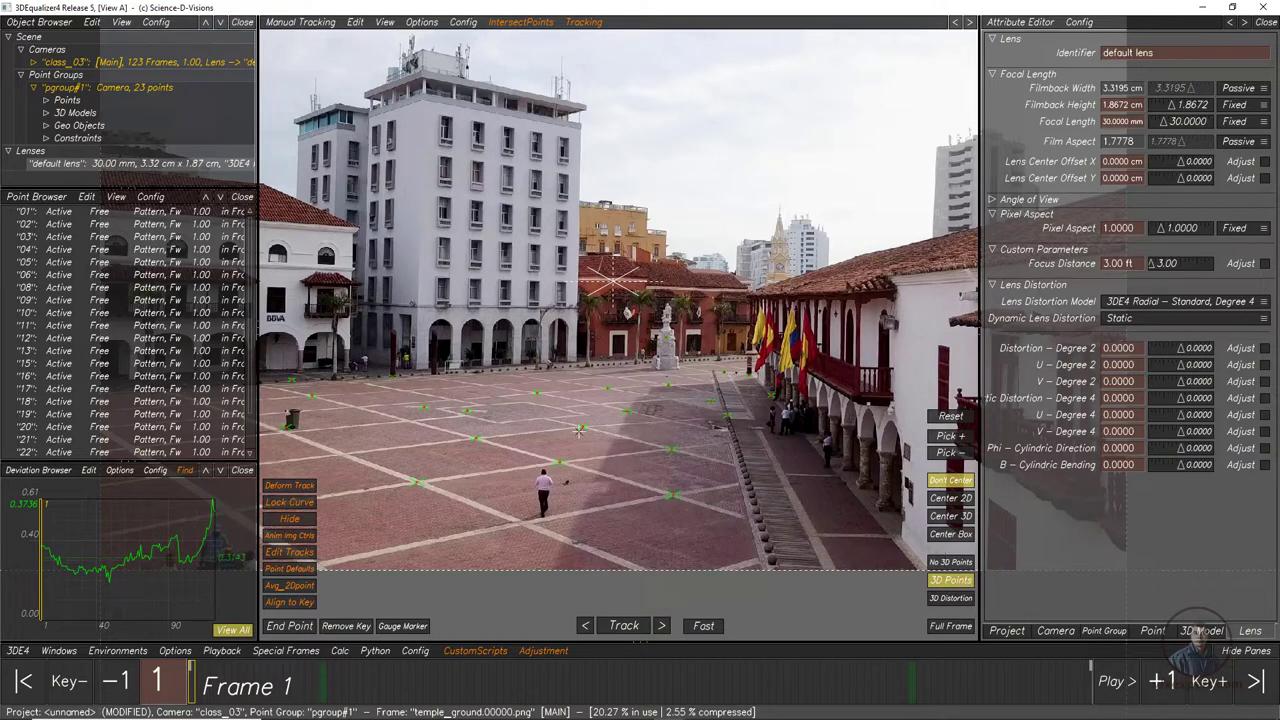
{"action": "scroll", "coordinate": [637, 440], "scroll_direction": "up", "scroll_amount": 1}
{"action": "scroll", "coordinate": [637, 440], "scroll_direction": "up", "scroll_amount": 8}
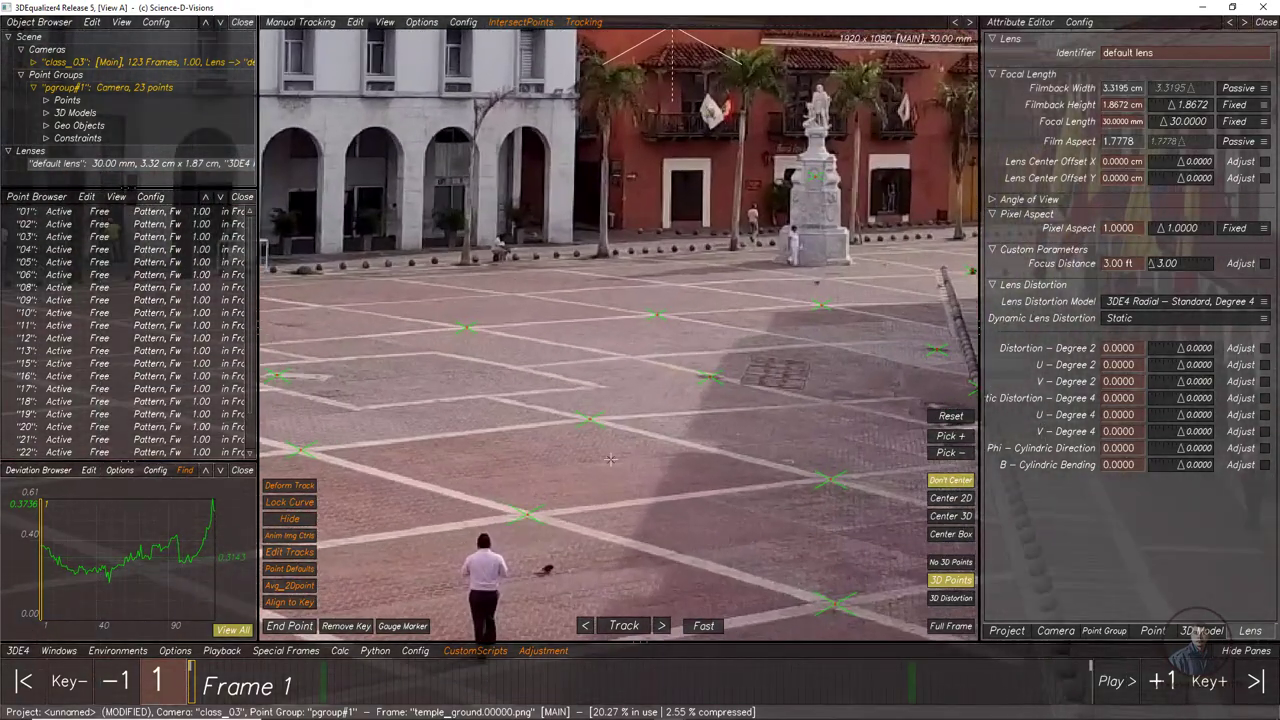
{"action": "scroll", "coordinate": [587, 422], "scroll_direction": "up", "scroll_amount": 3}
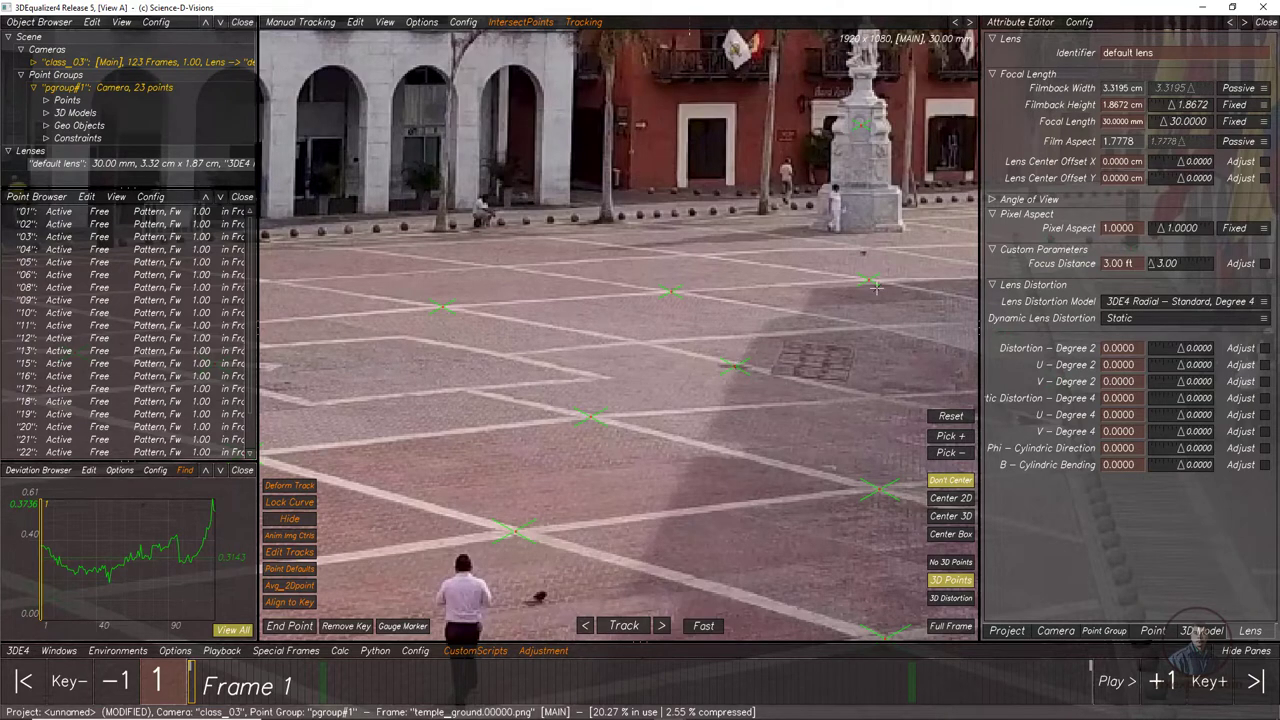
{"action": "scroll", "coordinate": [563, 438], "scroll_direction": "up", "scroll_amount": 4}
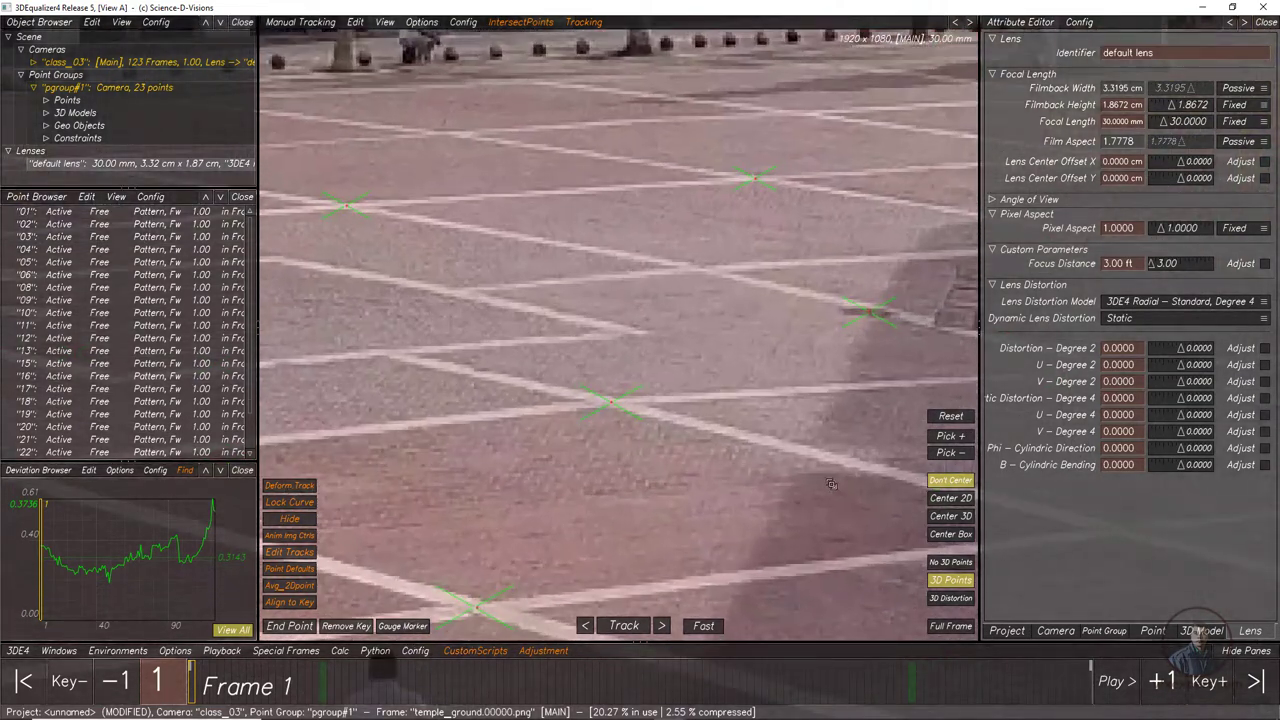
{"action": "scroll", "coordinate": [569, 427], "scroll_direction": "up", "scroll_amount": 4}
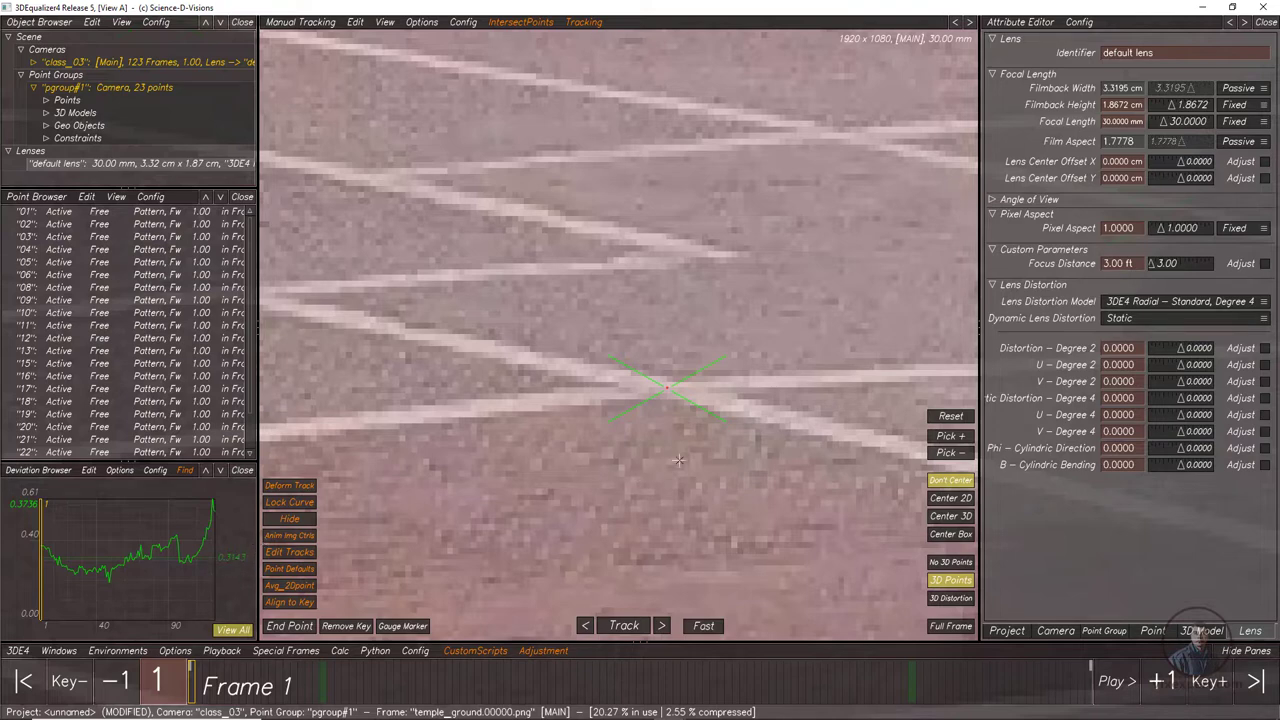
{"action": "scroll", "coordinate": [516, 369], "scroll_direction": "down", "scroll_amount": 5}
{"action": "scroll", "coordinate": [516, 369], "scroll_direction": "down", "scroll_amount": 8}
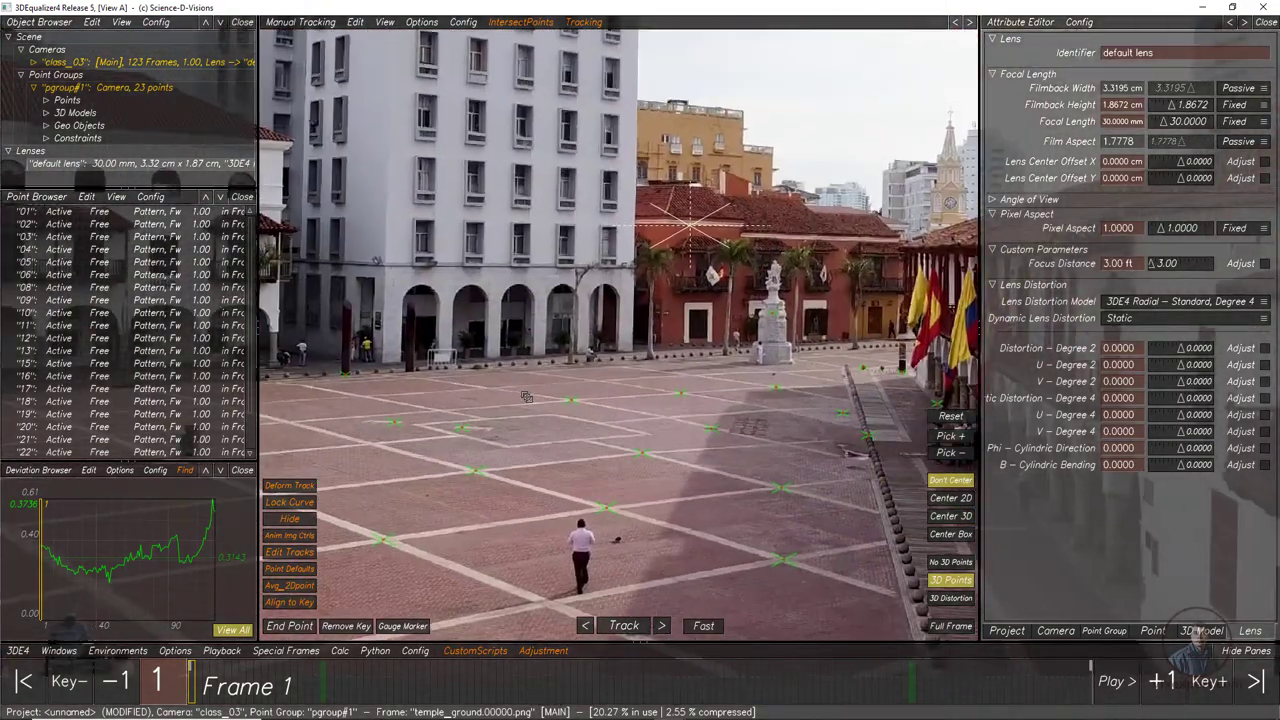
{"action": "scroll", "coordinate": [554, 441], "scroll_direction": "down", "scroll_amount": 4}
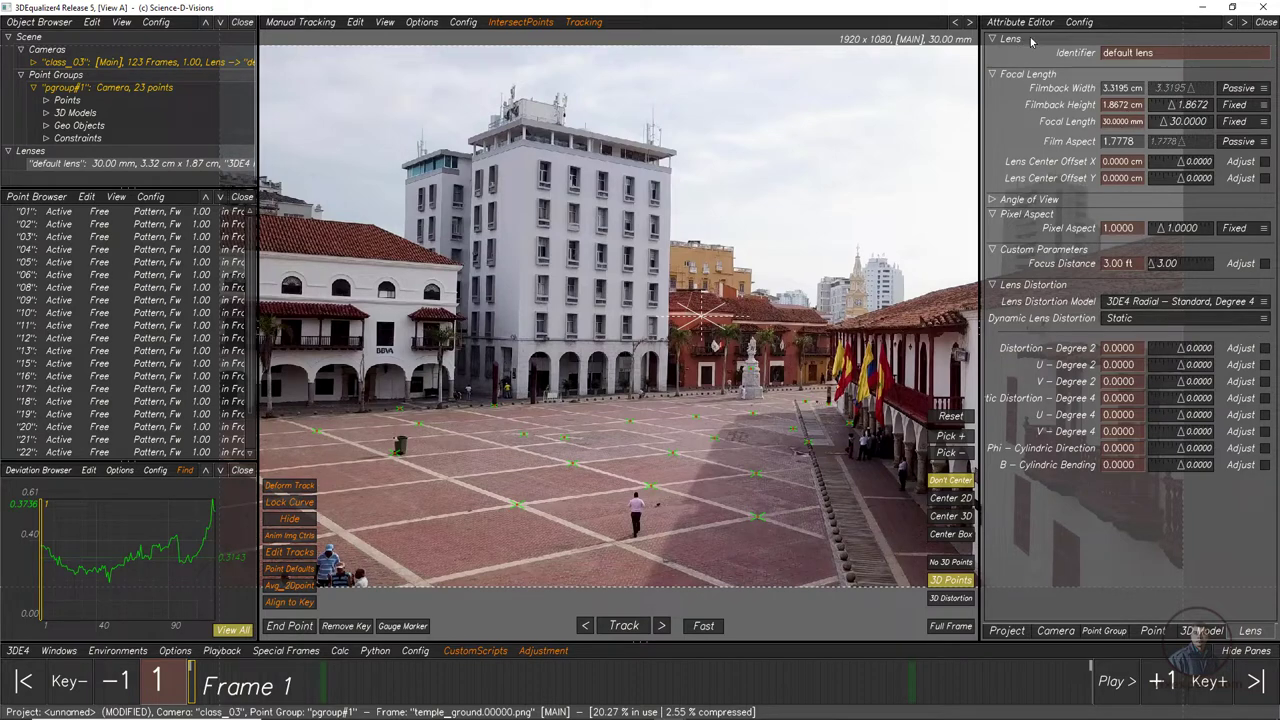
Set the default lens's Focal Length to Adjust and enable adjustment of Distortion - Degree 2.
{"action": "left_click", "coordinate": [1256, 124]}
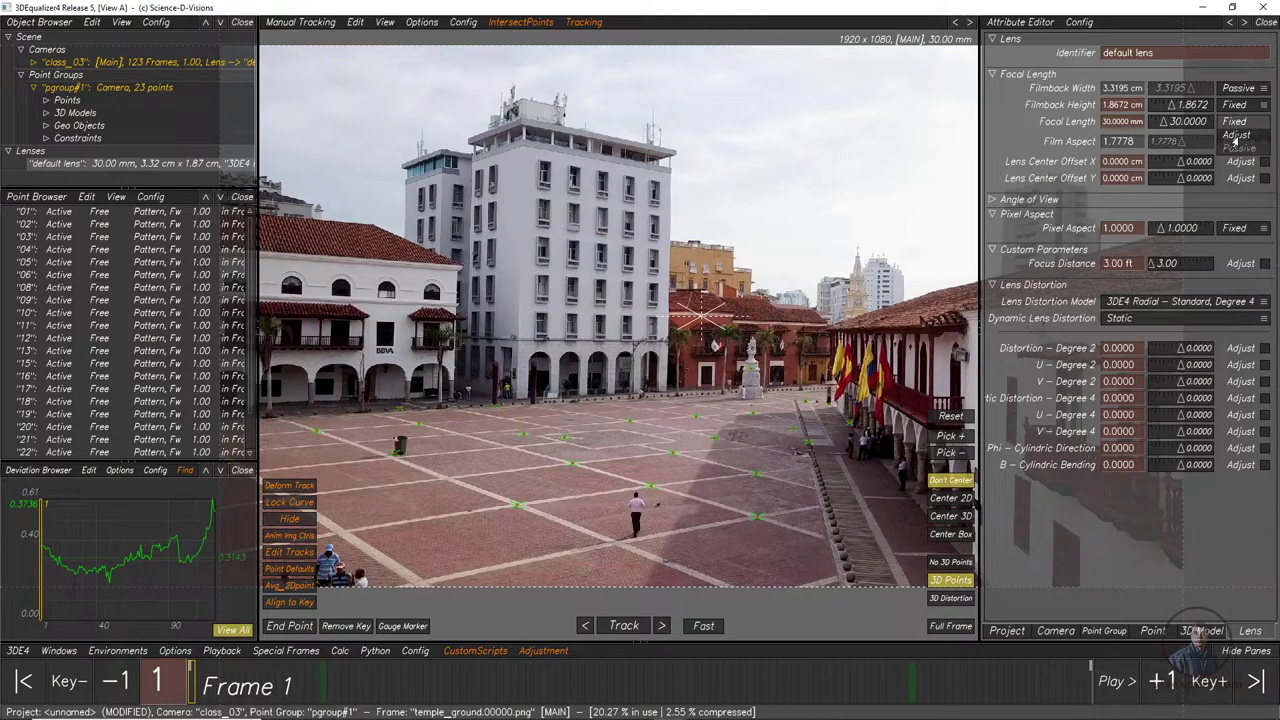
{"action": "left_click", "coordinate": [1236, 135]}
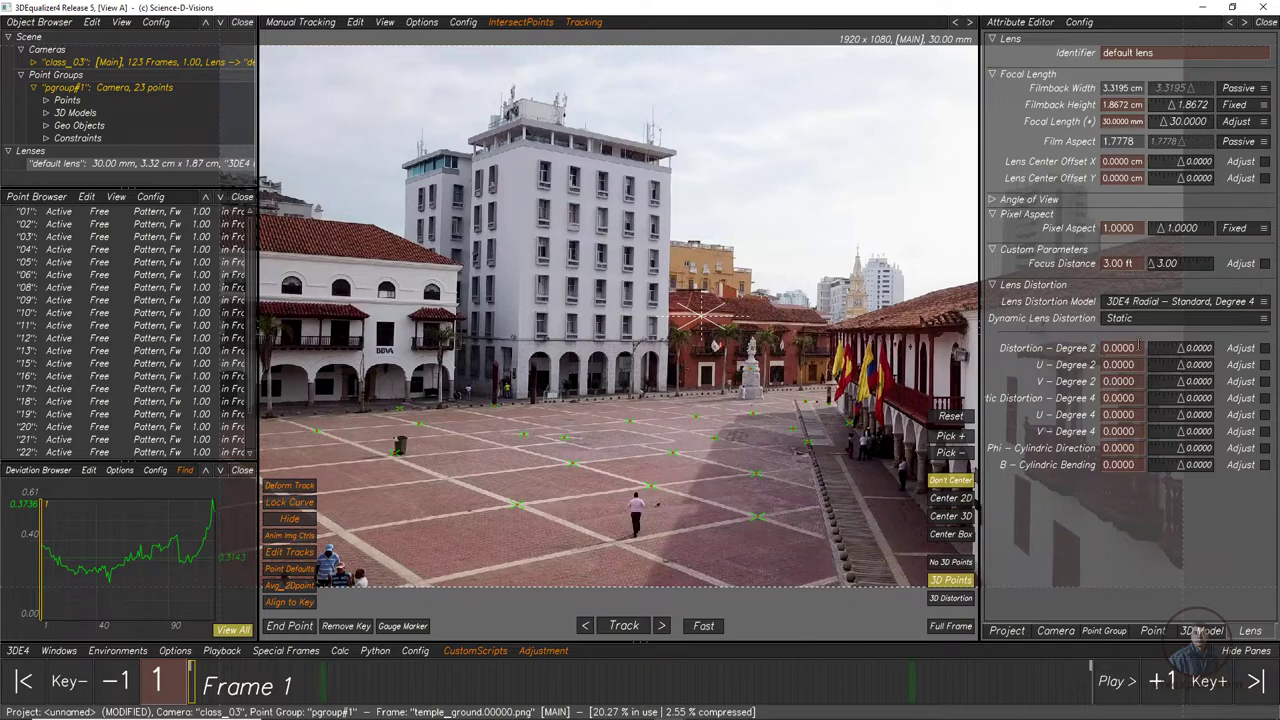
{"action": "left_click", "coordinate": [1264, 348]}
Open the Parameter Adjustment Window, use Brute Force for all parameters and run the adjustment.
{"action": "left_click", "coordinate": [60, 651]}
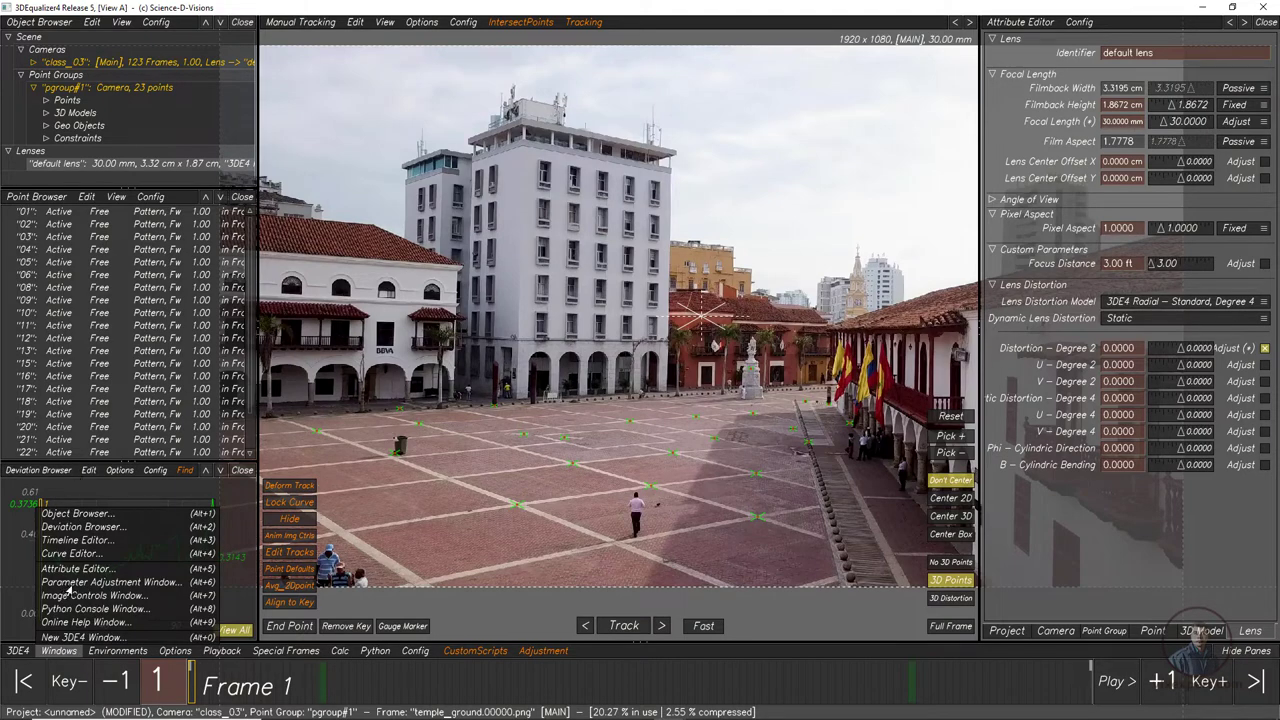
{"action": "left_click", "coordinate": [110, 582]}
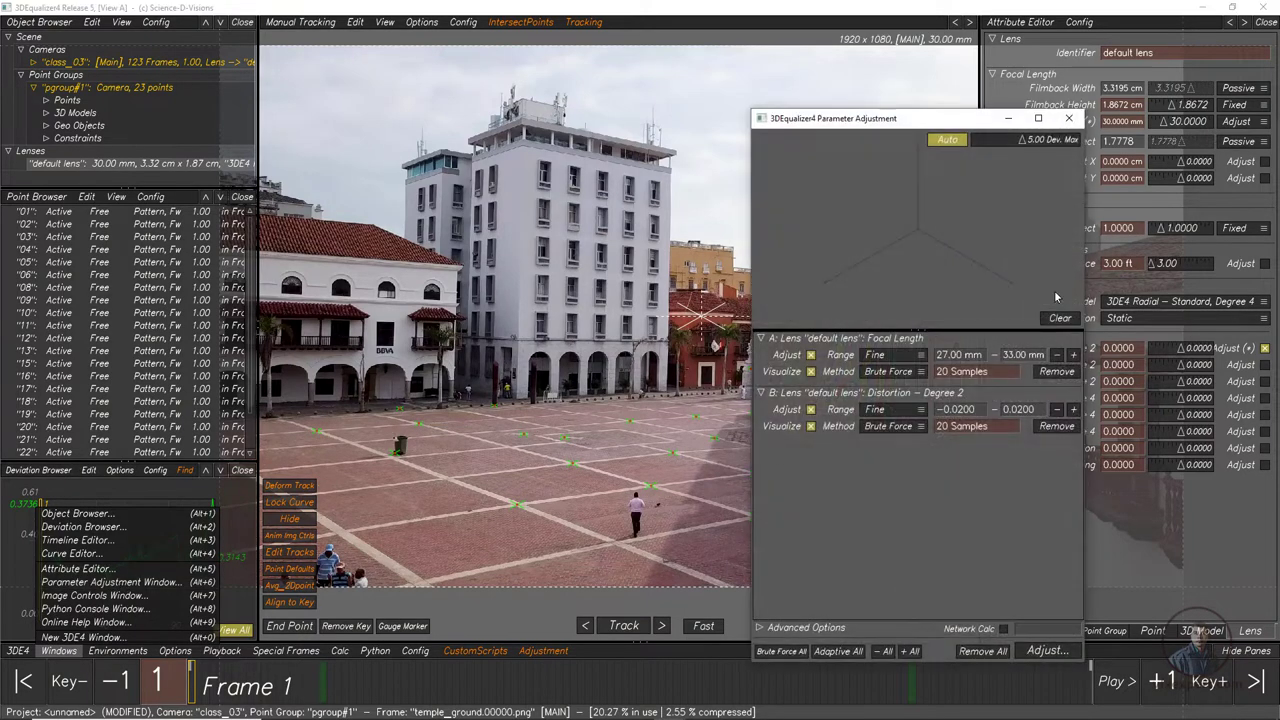
{"action": "left_click_drag", "start_coordinate": [982, 124], "coordinate": [927, 118]}
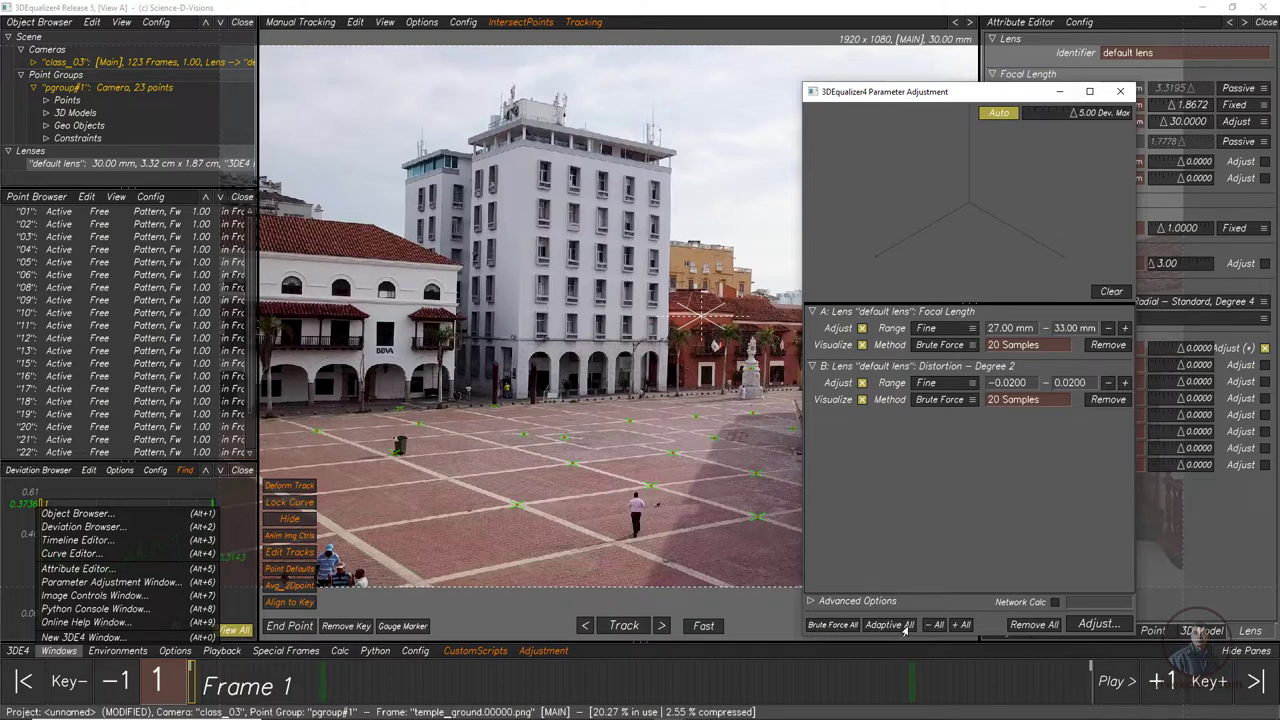
{"action": "left_click", "coordinate": [823, 627]}
{"action": "left_click", "coordinate": [1098, 624]}
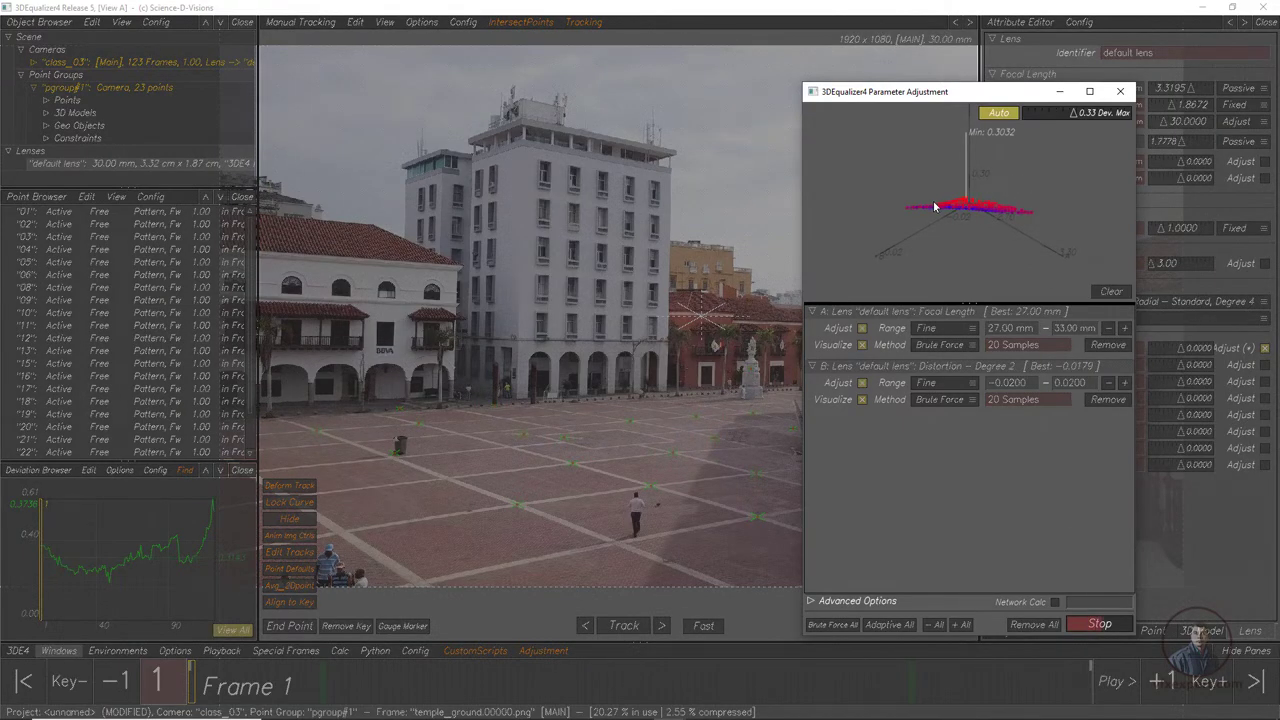
Examine the deviation graph and transfer the best result's parameters back into the project.
{"action": "left_click_drag", "start_coordinate": [928, 208], "coordinate": [1032, 235]}
{"action": "left_click_drag", "start_coordinate": [993, 333], "coordinate": [973, 320]}
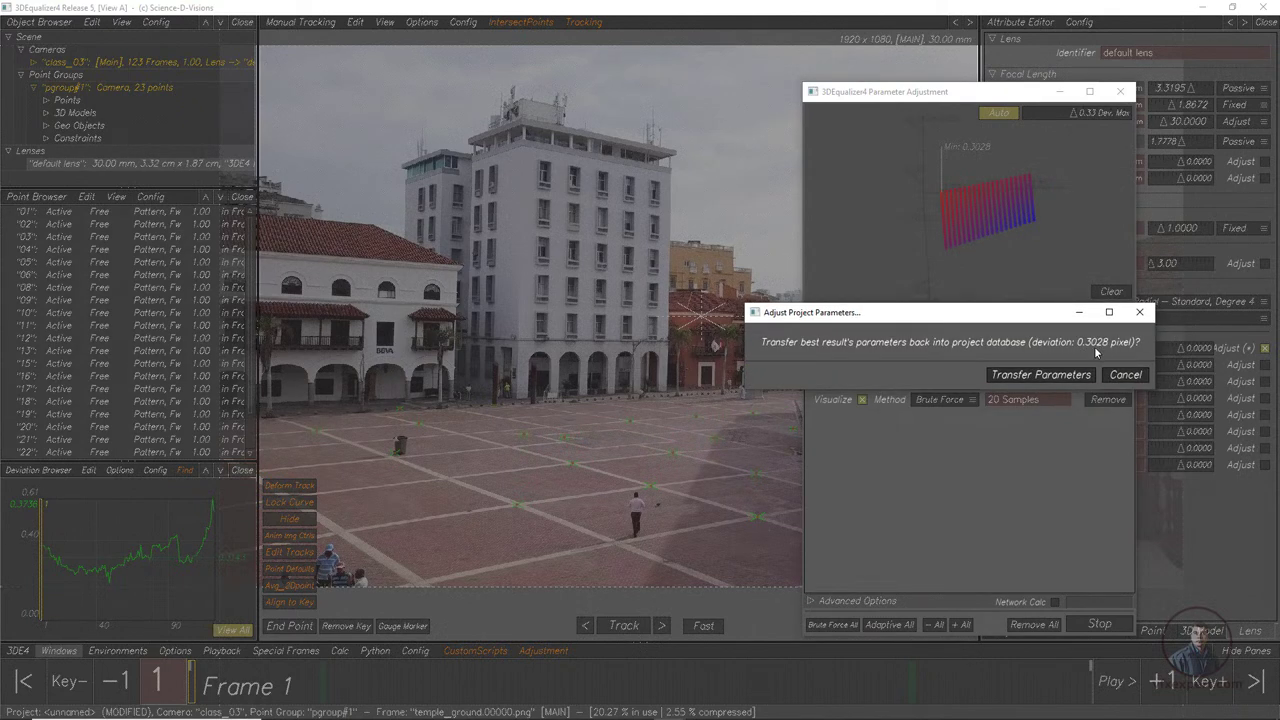
{"action": "left_click", "coordinate": [1040, 375]}
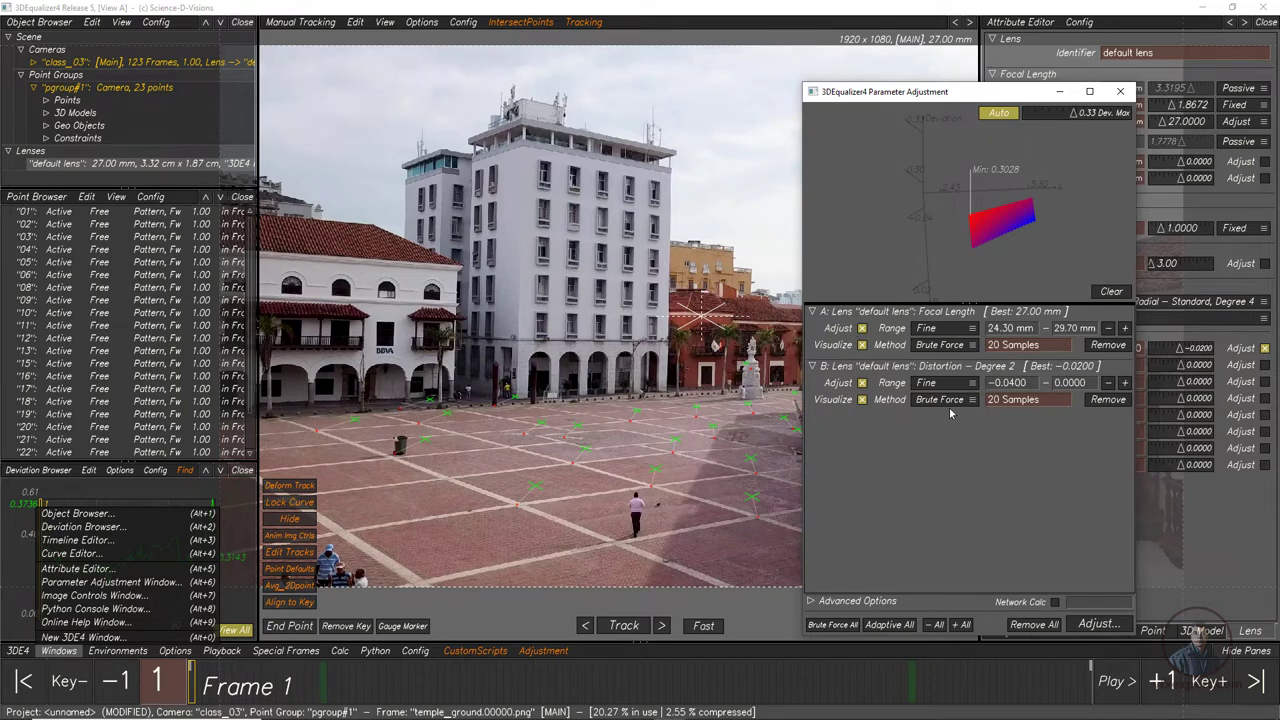
Run Calc All From Scratch with the adjusted lens, check the 3D preview and use the result.
{"action": "left_click", "coordinate": [340, 651]}
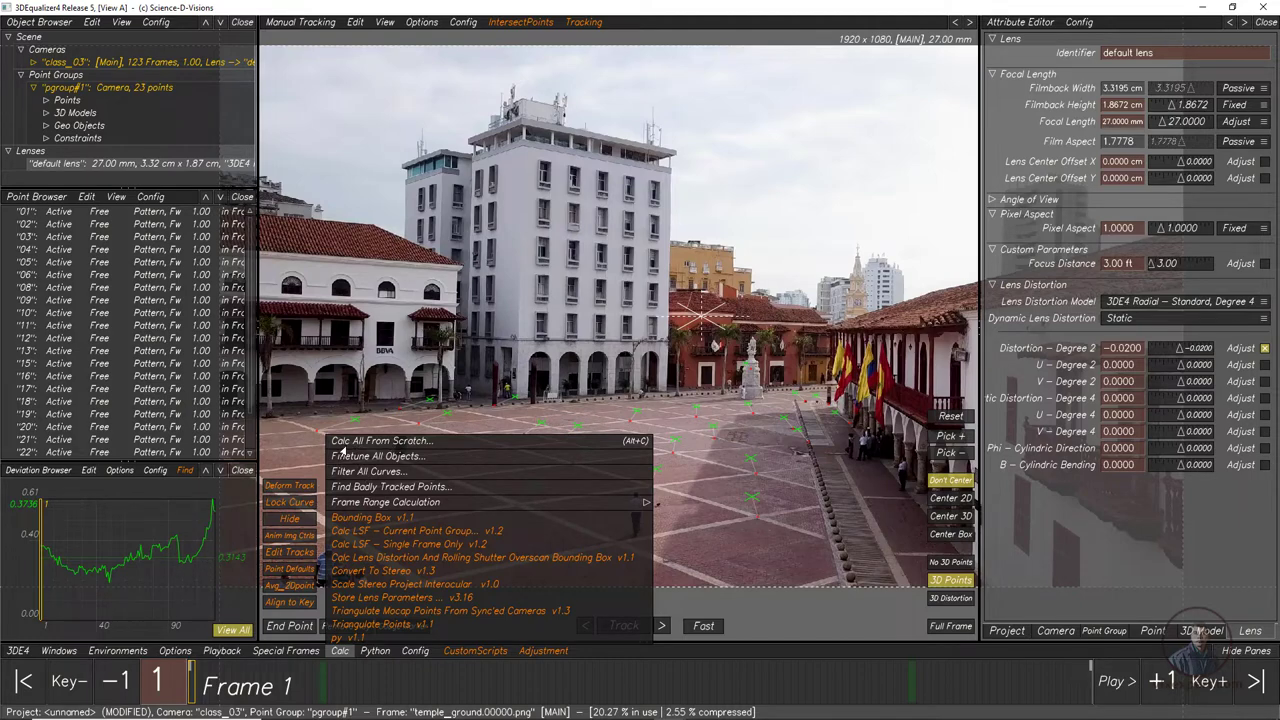
{"action": "left_click", "coordinate": [364, 441]}
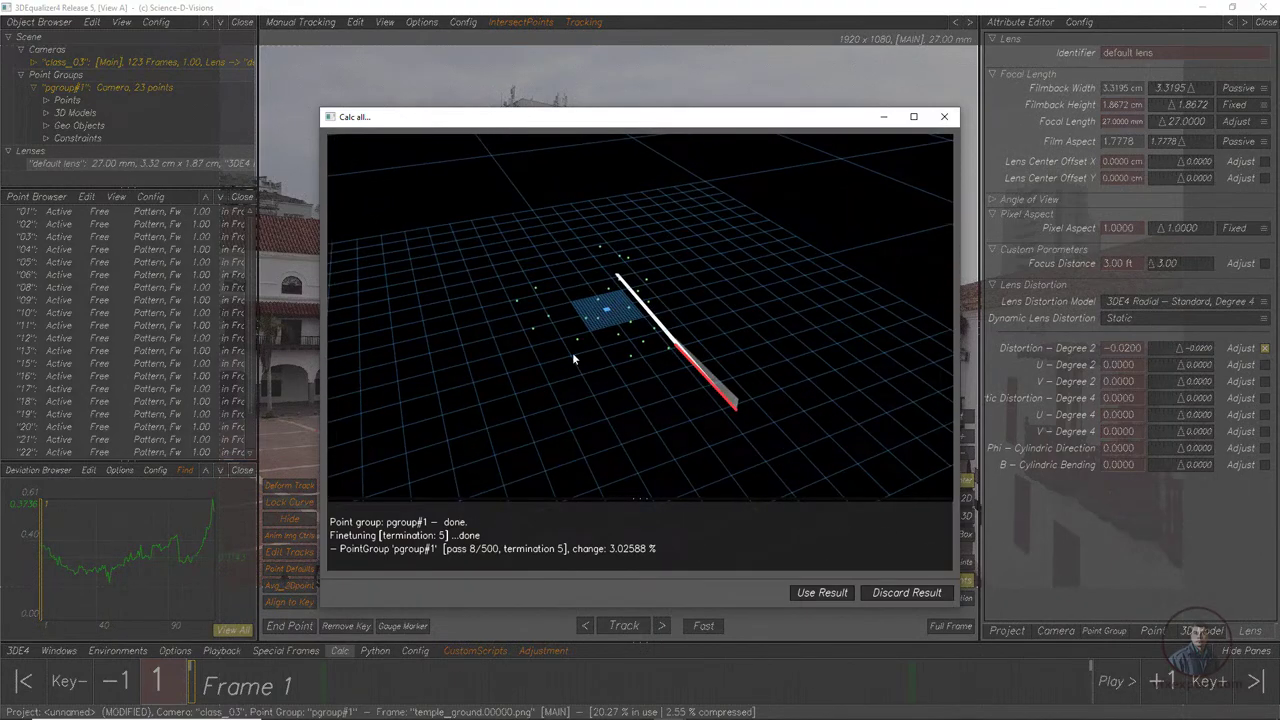
{"action": "left_click_drag", "start_coordinate": [699, 365], "coordinate": [800, 485]}
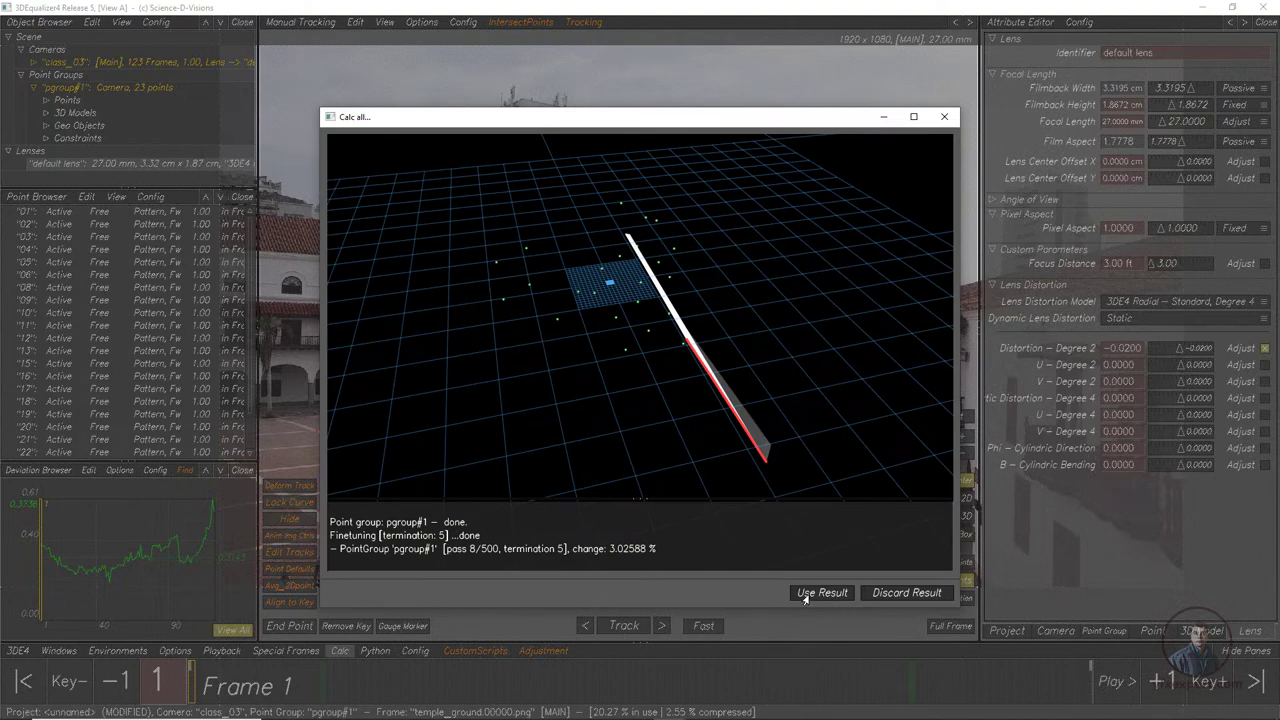
{"action": "left_click", "coordinate": [818, 593]}
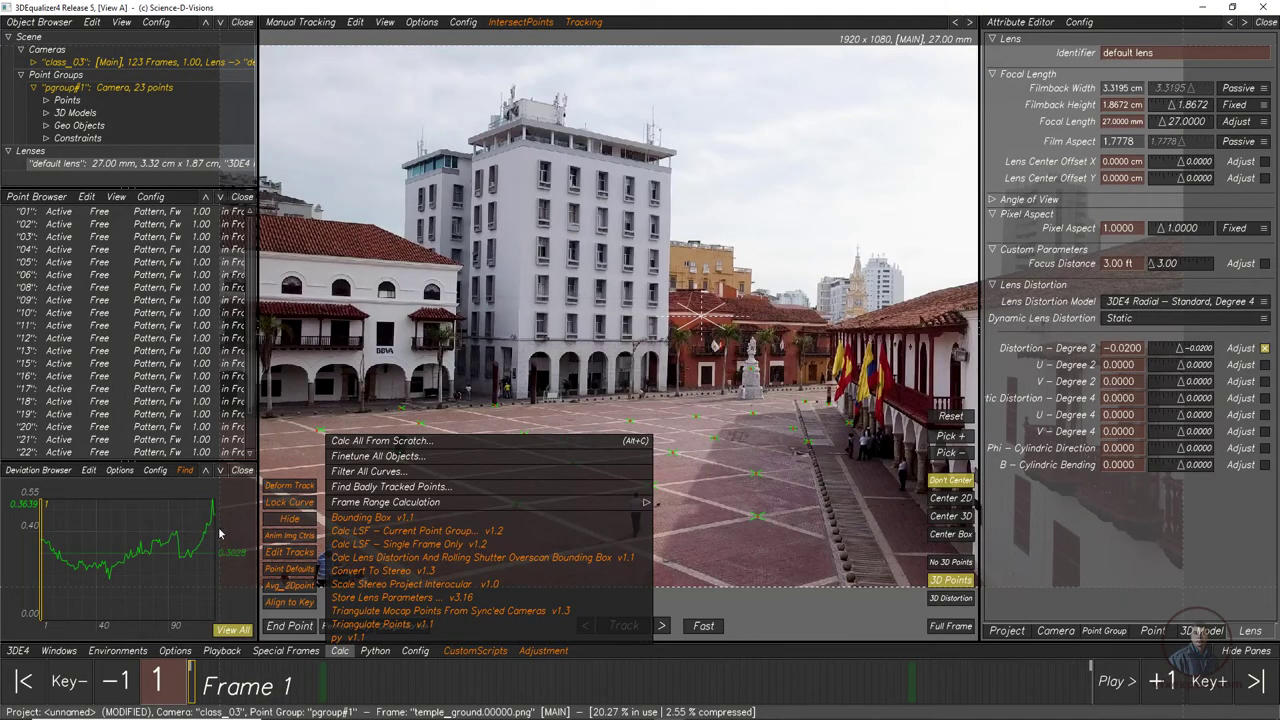
{"action": "left_click", "coordinate": [342, 654]}
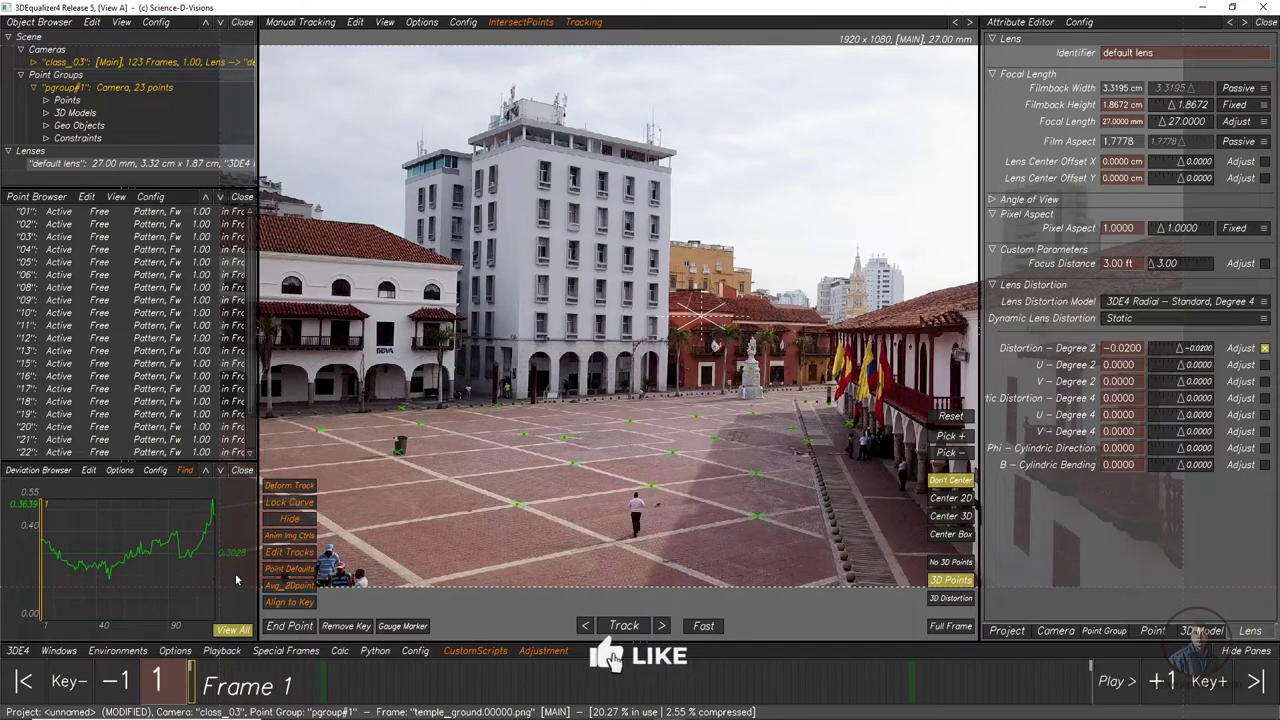
Inspect the recalculated 3D points on the plaza at frame 1, switch the overlay to 3D Distortion and fit the image in view.
{"action": "mouse_move", "coordinate": [188, 683]}
{"action": "left_mouse_down"}
{"action": "mouse_move", "coordinate": [869, 685]}
{"action": "mouse_move", "coordinate": [183, 685]}
{"action": "left_mouse_up"}
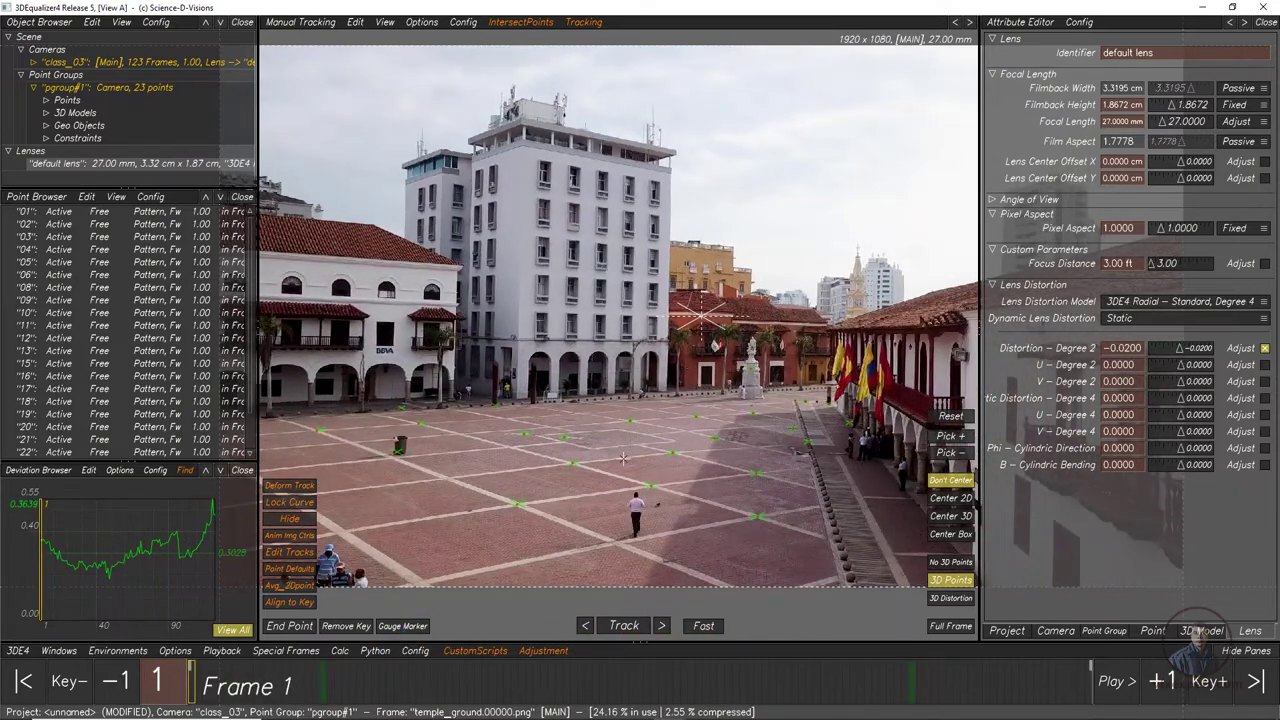
{"action": "scroll", "coordinate": [723, 515], "scroll_direction": "up", "scroll_amount": 2}
{"action": "scroll", "coordinate": [723, 515], "scroll_direction": "up", "scroll_amount": 3}
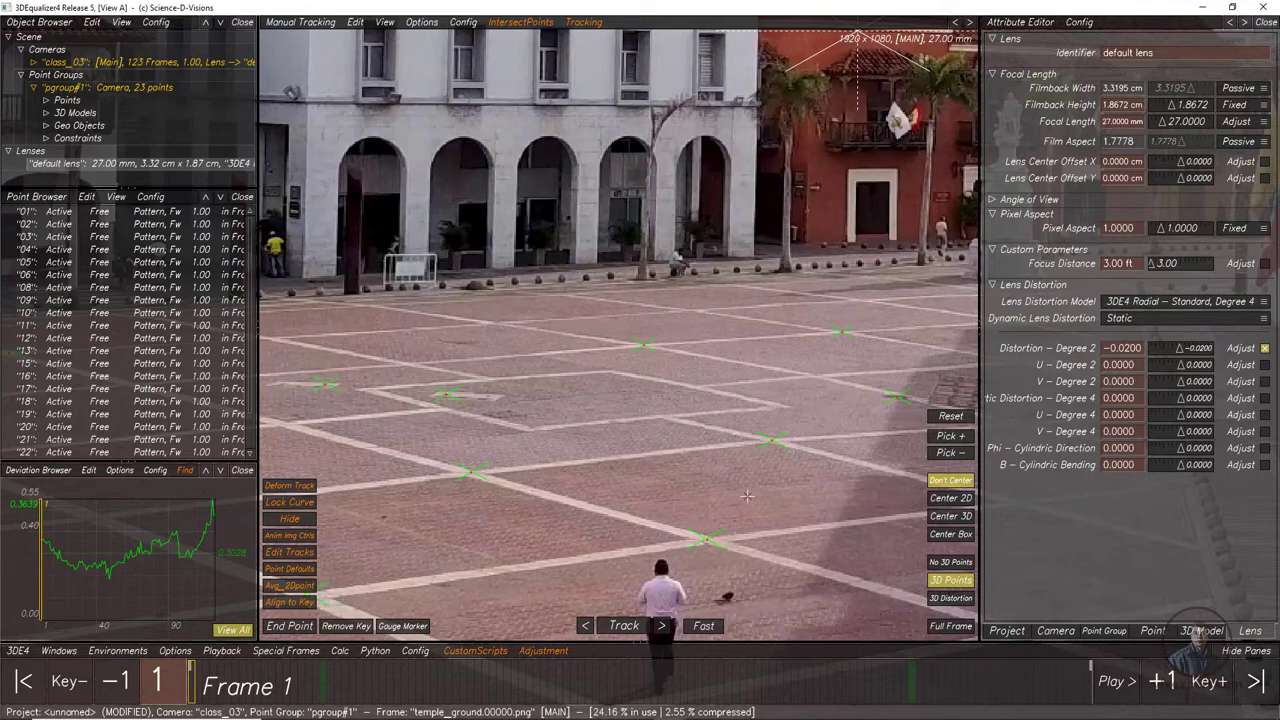
{"action": "left_click", "coordinate": [940, 603]}
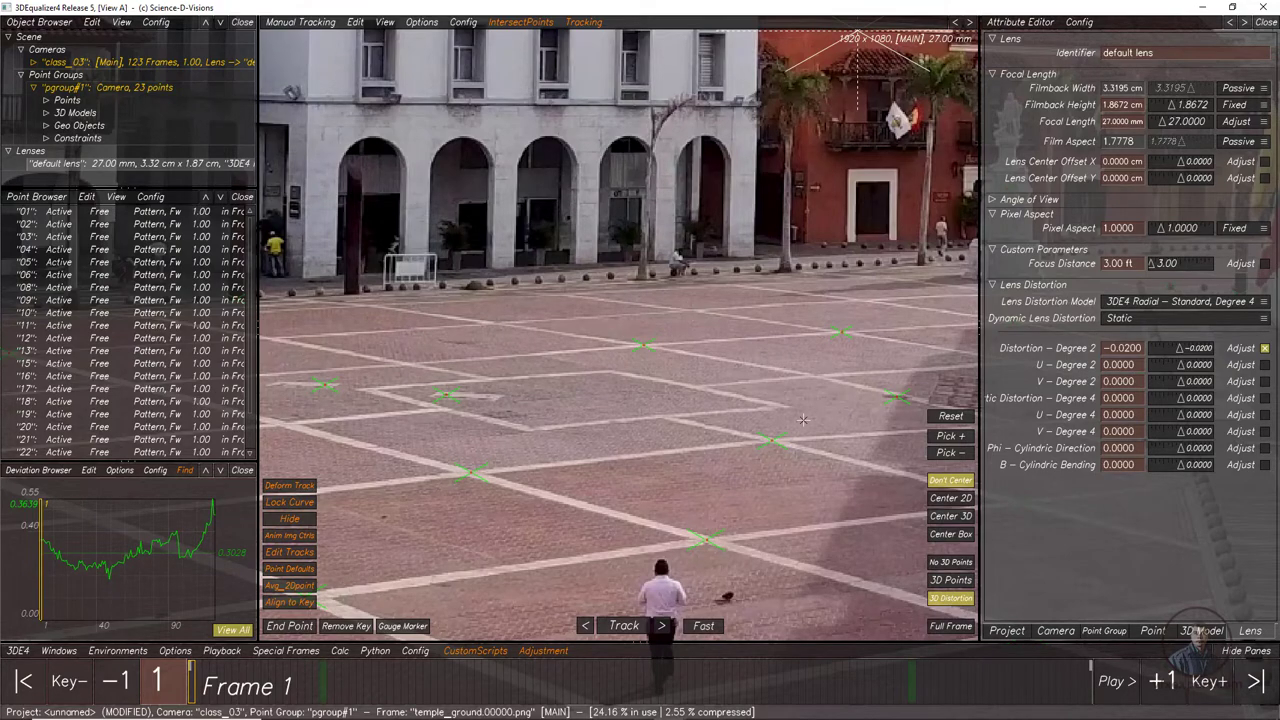
{"action": "key", "text": "f"}
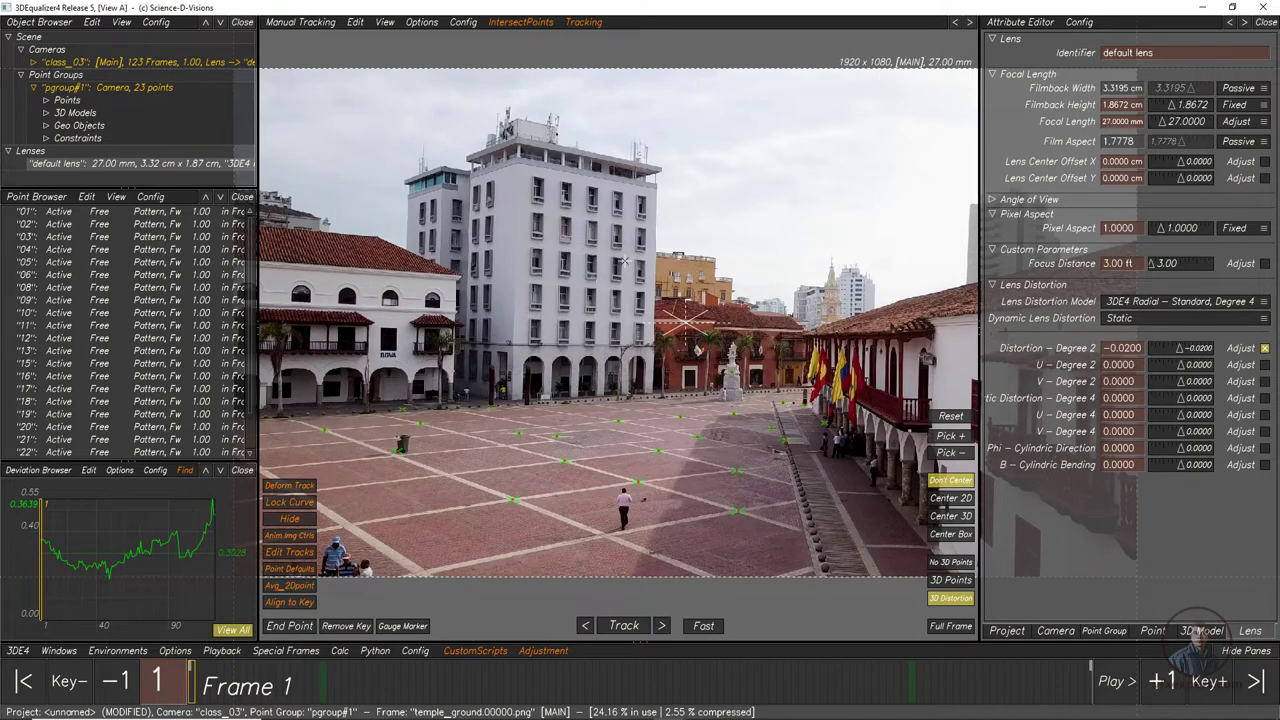
Switch the viewport from manual tracking to Lineup Controls.
{"action": "left_click", "coordinate": [297, 23]}
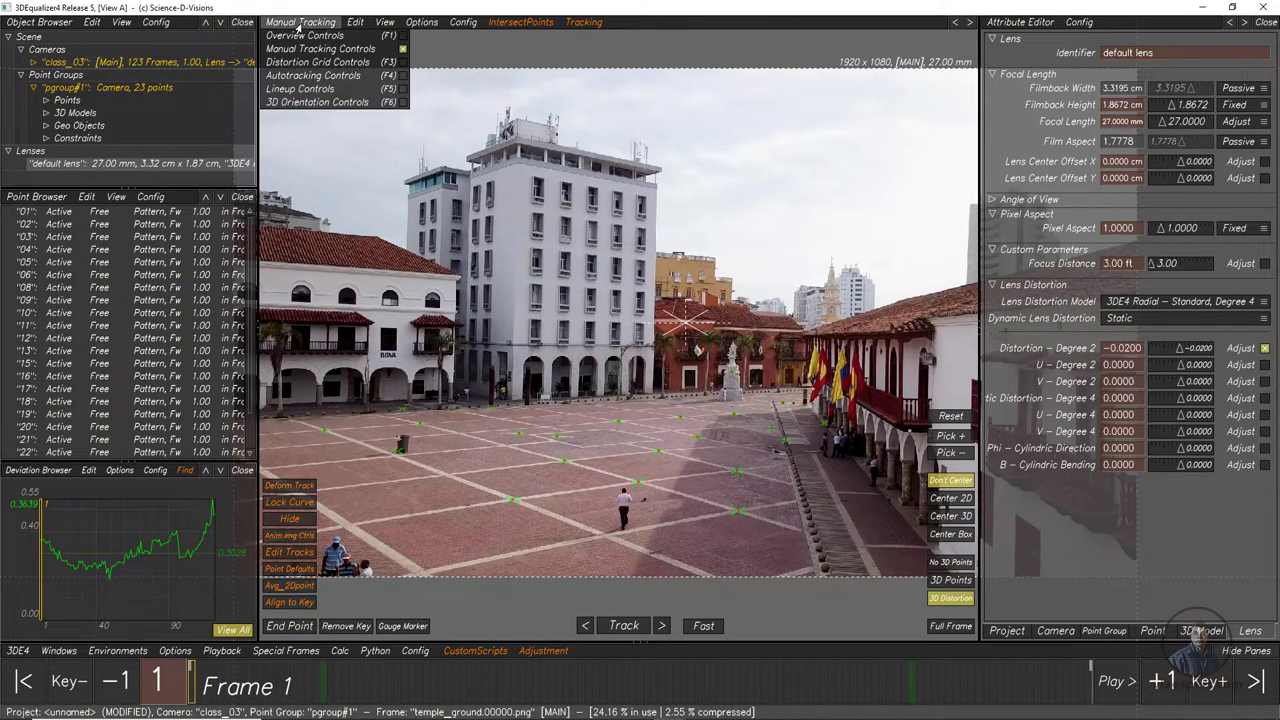
{"action": "left_click", "coordinate": [300, 89]}
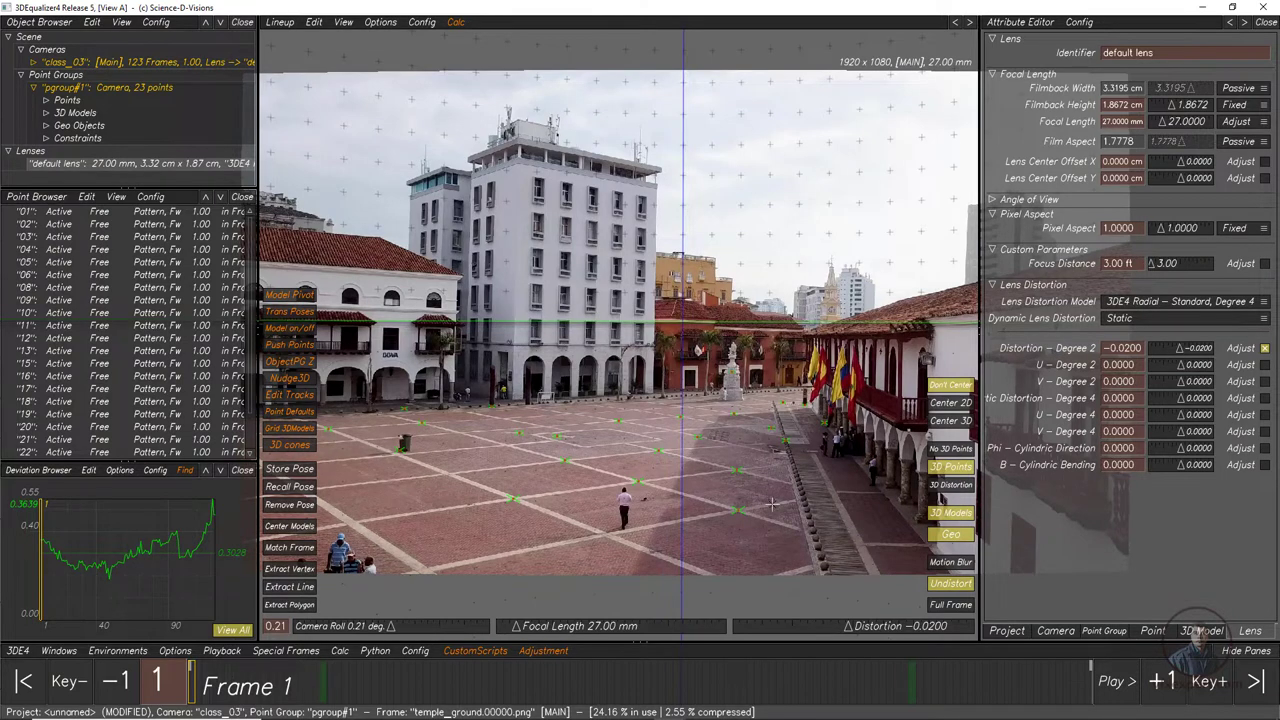
Compare the 3D points with the plaza footage with Undistort switched off and on, ending at frame 1.
{"action": "left_click", "coordinate": [948, 590]}
{"action": "scroll", "coordinate": [611, 468], "scroll_direction": "up", "scroll_amount": 4}
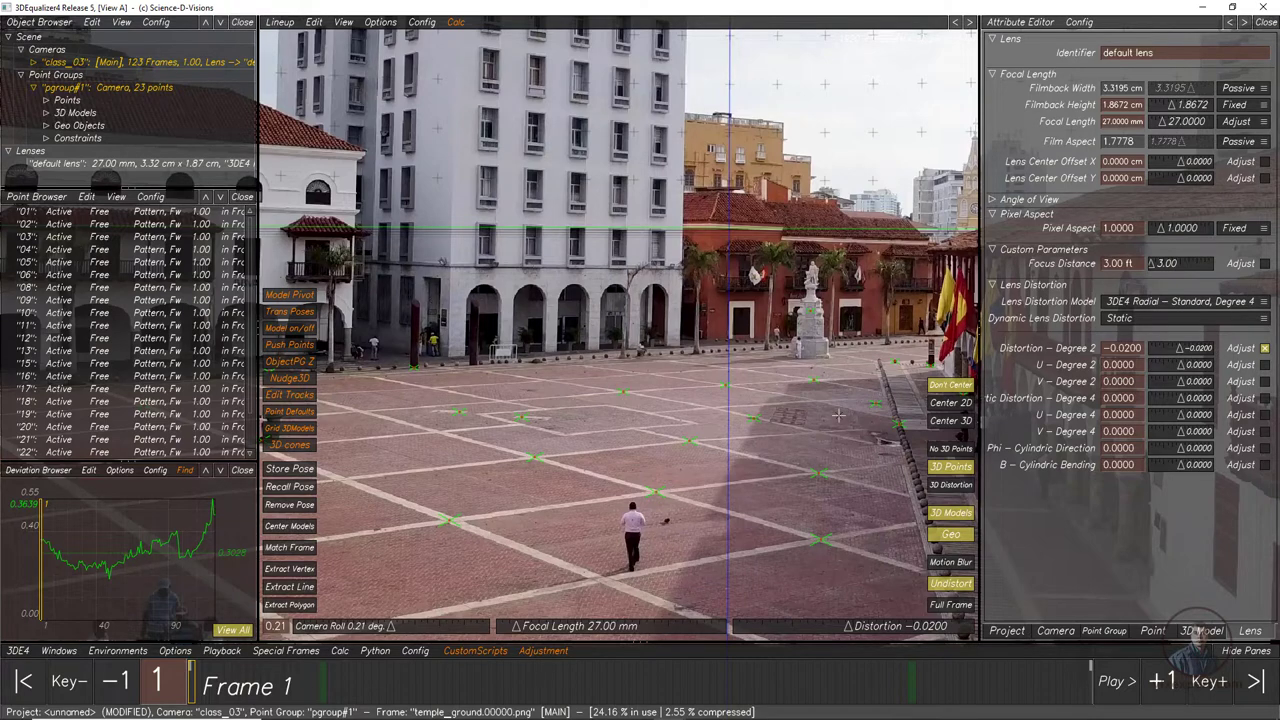
{"action": "left_click", "coordinate": [950, 590]}
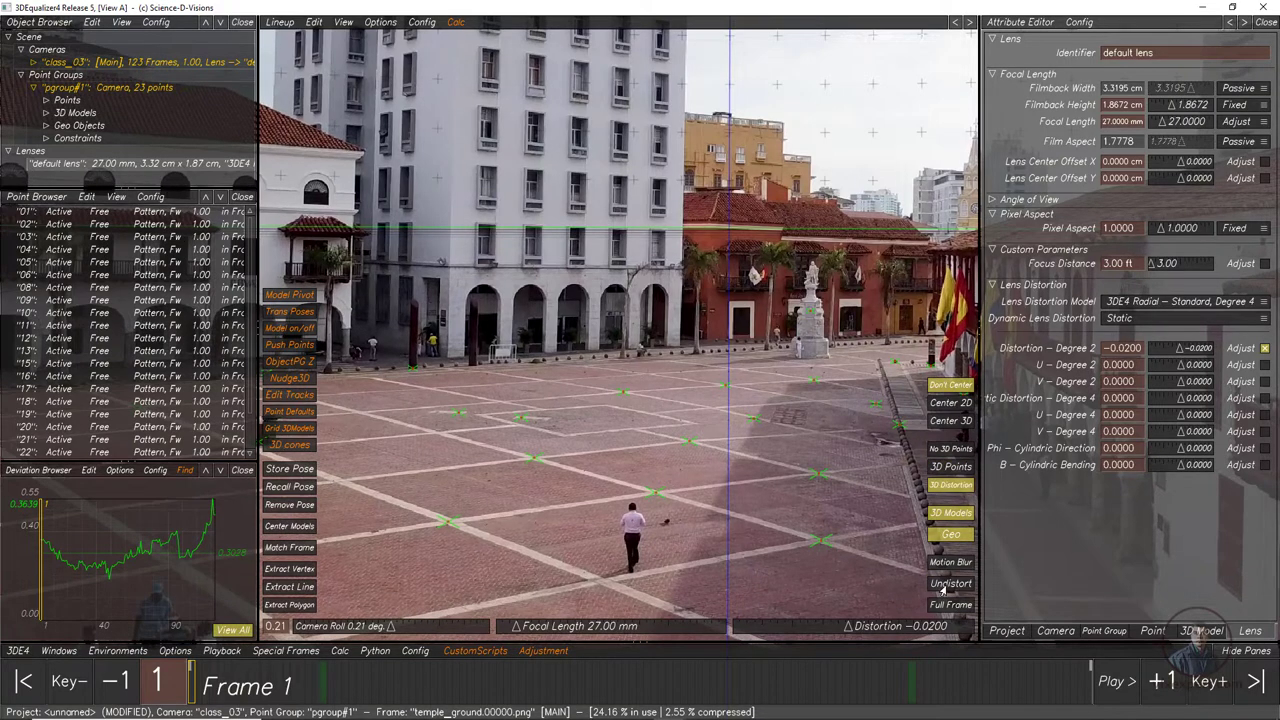
{"action": "left_click", "coordinate": [942, 590]}
{"action": "left_click", "coordinate": [950, 588]}
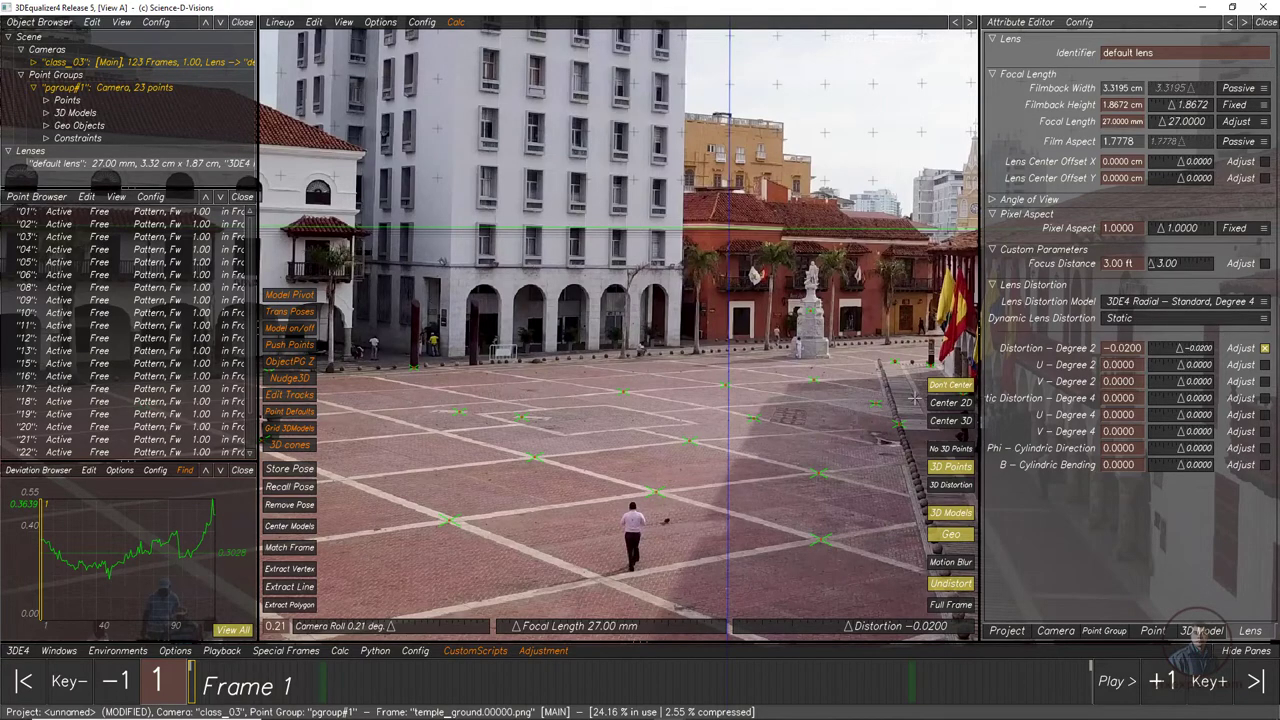
{"action": "scroll", "coordinate": [752, 492], "scroll_direction": "down", "scroll_amount": 3}
{"action": "scroll", "coordinate": [735, 472], "scroll_direction": "up", "scroll_amount": 2}
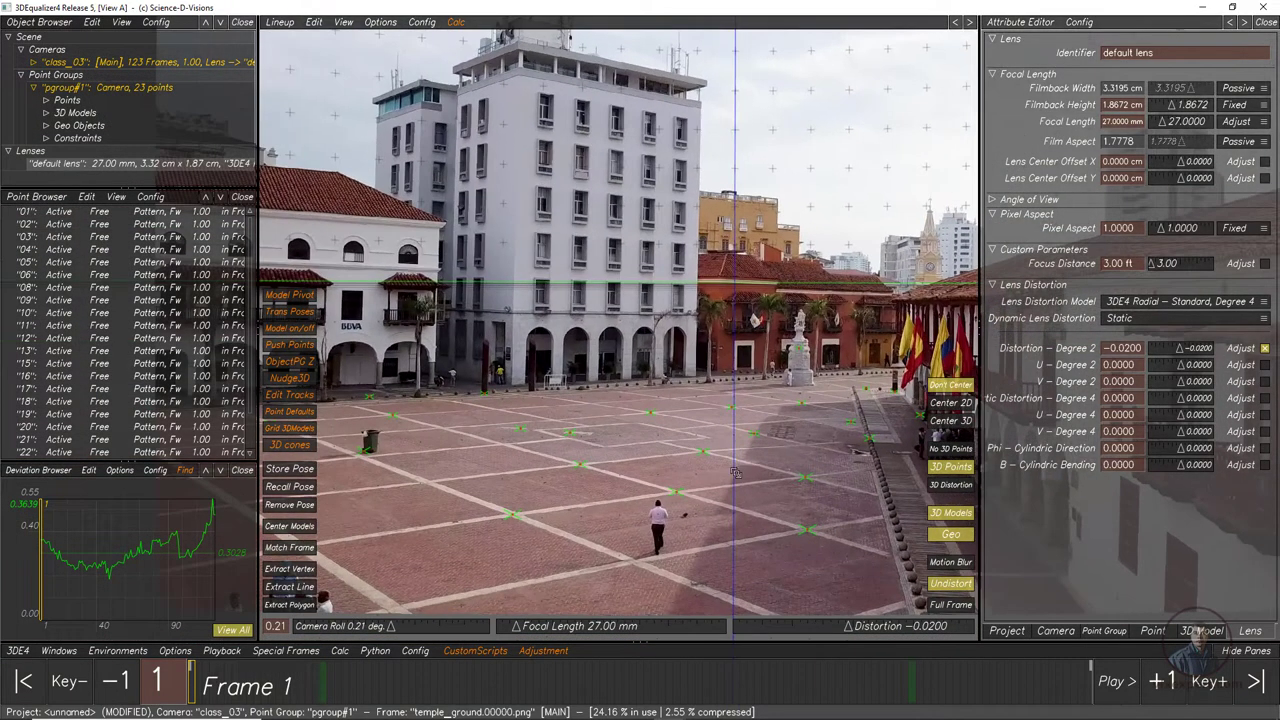
{"action": "scroll", "coordinate": [735, 472], "scroll_direction": "down", "scroll_amount": 2}
{"action": "scroll", "coordinate": [735, 472], "scroll_direction": "up", "scroll_amount": 1}
{"action": "left_click_drag", "start_coordinate": [282, 696], "coordinate": [190, 690]}
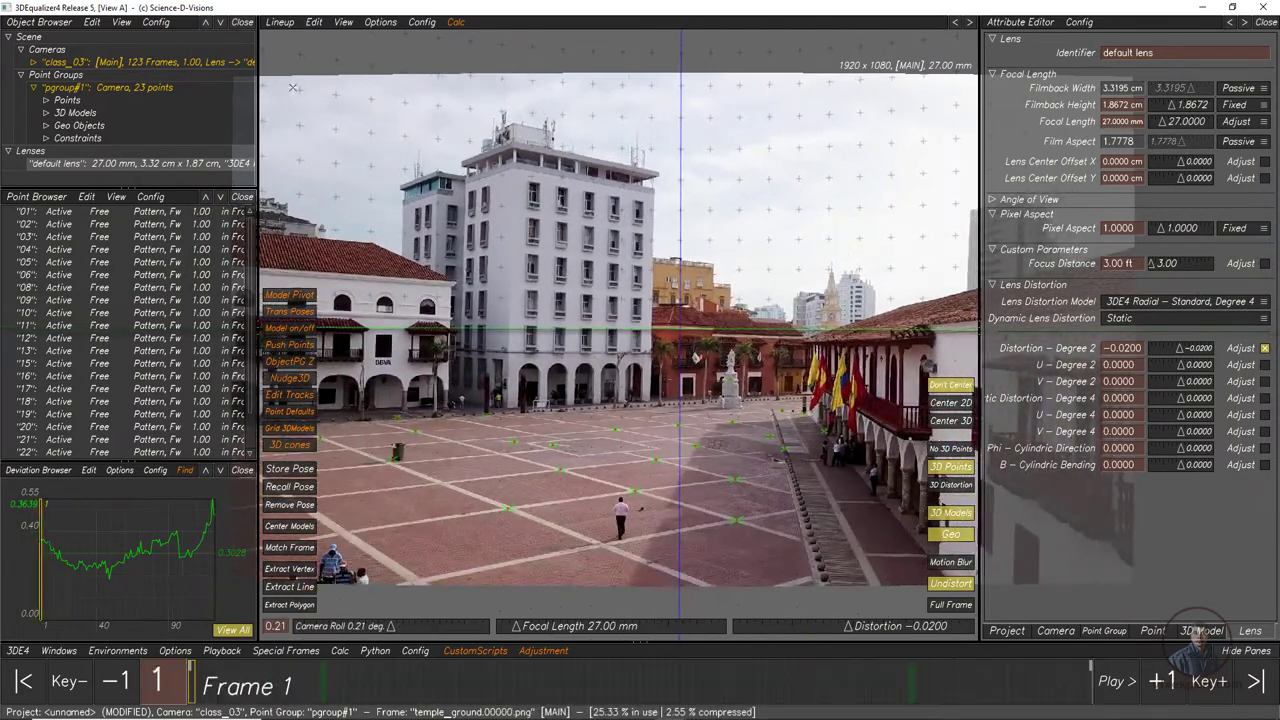
Switch the viewport back to Manual Tracking Controls and widen the browser column to enlarge the deviation graph, staying at frame 1.
{"action": "left_click", "coordinate": [281, 24]}
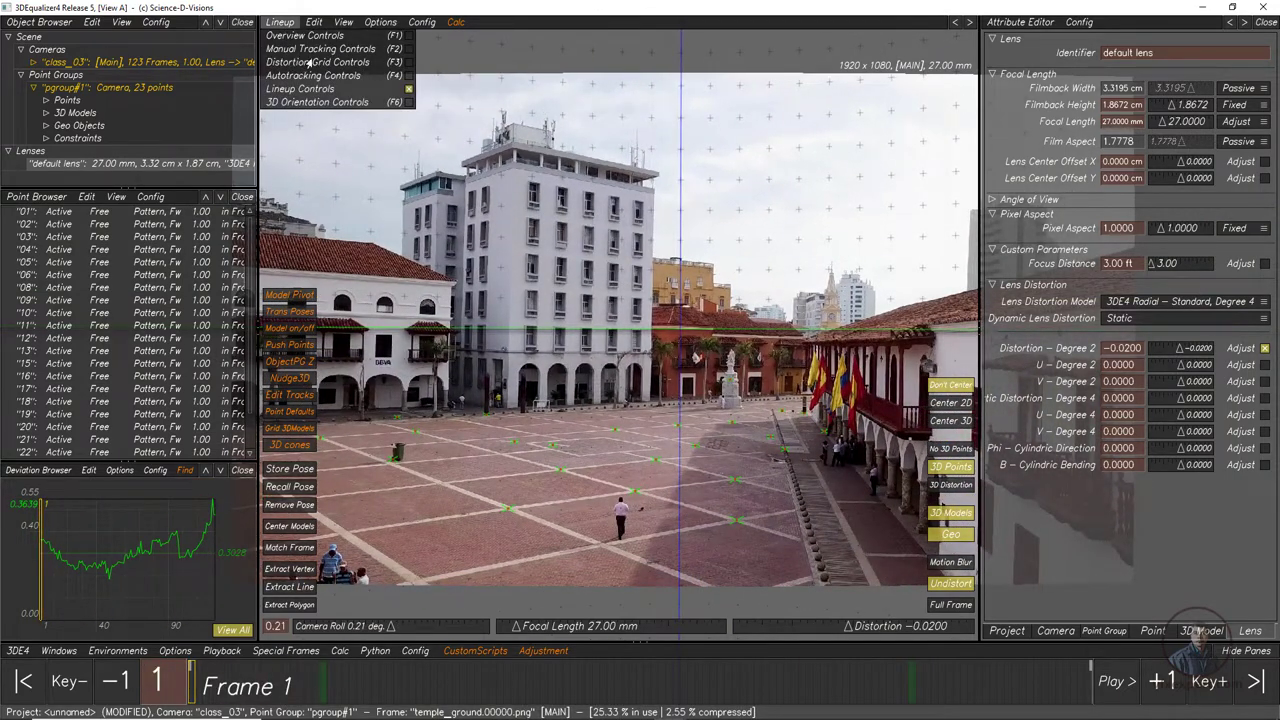
{"action": "left_click", "coordinate": [321, 49]}
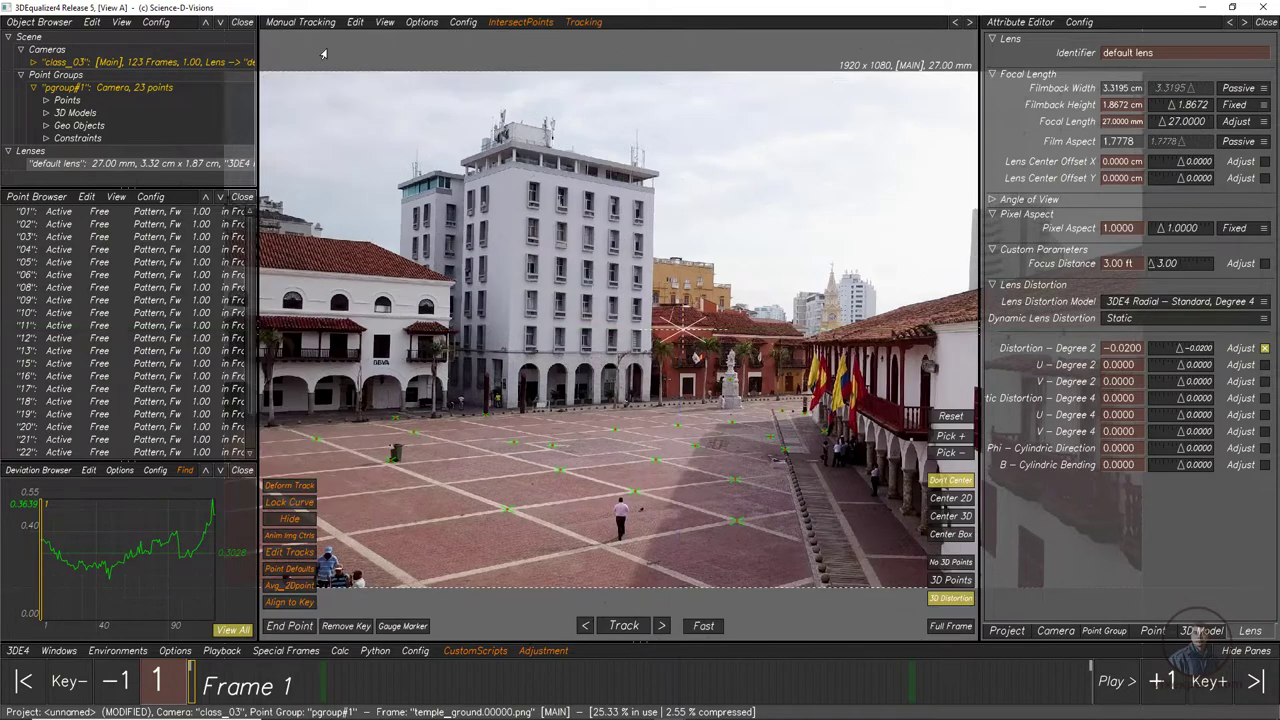
{"action": "mouse_move", "coordinate": [266, 700]}
{"action": "left_mouse_down"}
{"action": "mouse_move", "coordinate": [234, 698]}
{"action": "mouse_move", "coordinate": [708, 690]}
{"action": "mouse_move", "coordinate": [890, 628]}
{"action": "mouse_move", "coordinate": [1095, 640]}
{"action": "mouse_move", "coordinate": [345, 600]}
{"action": "mouse_move", "coordinate": [197, 560]}
{"action": "left_mouse_up"}
{"action": "left_click_drag", "start_coordinate": [256, 567], "coordinate": [338, 567]}
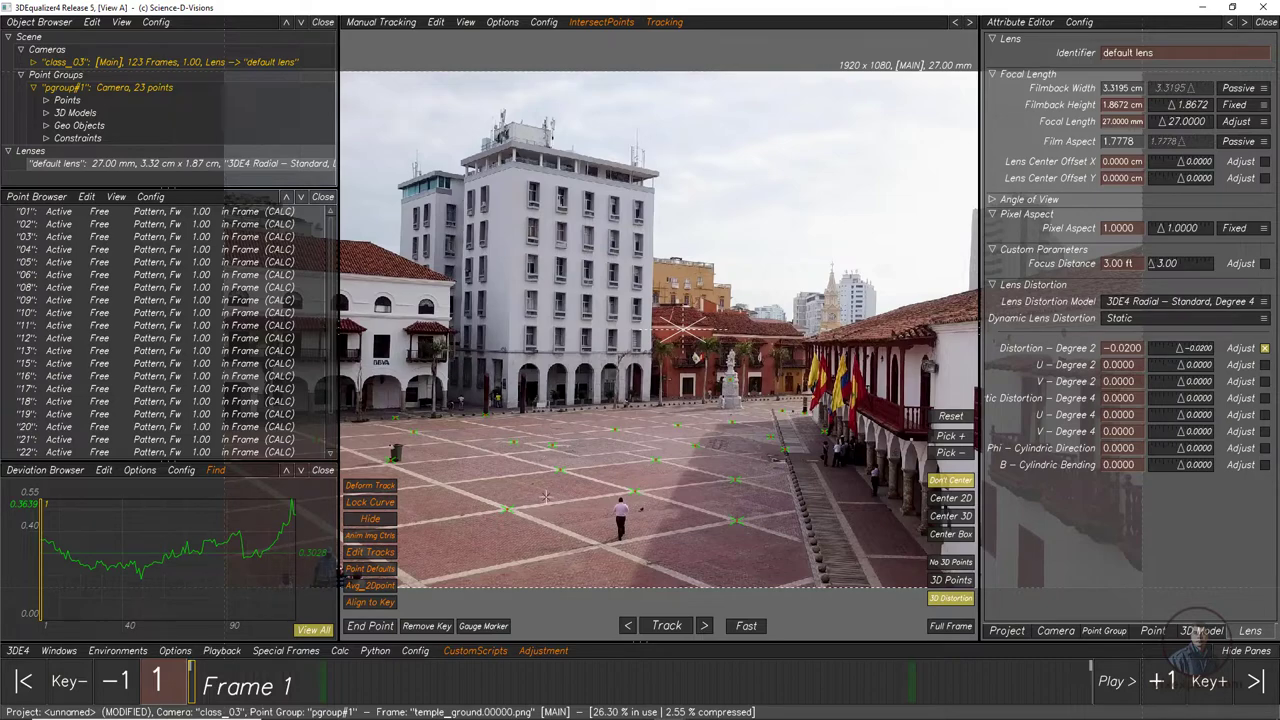
{"action": "left_click", "coordinate": [242, 682]}
{"action": "left_click_drag", "start_coordinate": [242, 682], "coordinate": [188, 682]}
Show the point deviation curves for all points in the Deviation Browser.
{"action": "right_click", "coordinate": [30, 481]}
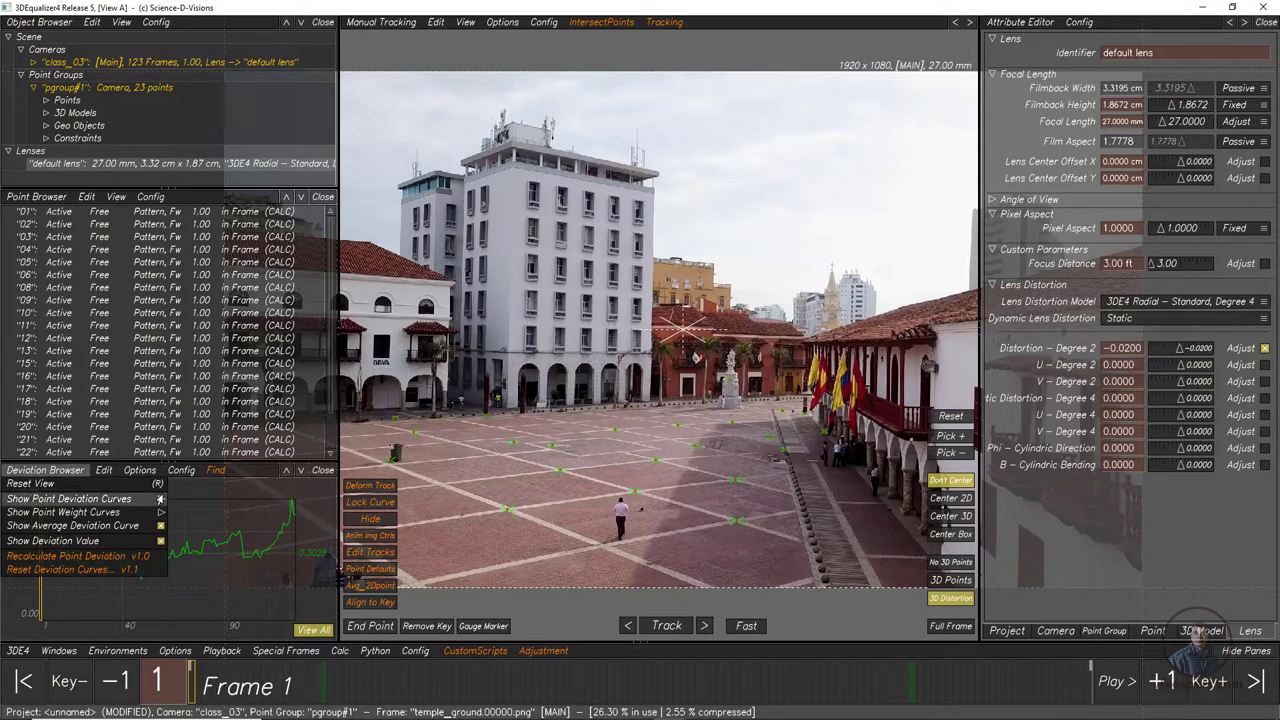
{"action": "mouse_move", "coordinate": [160, 498]}
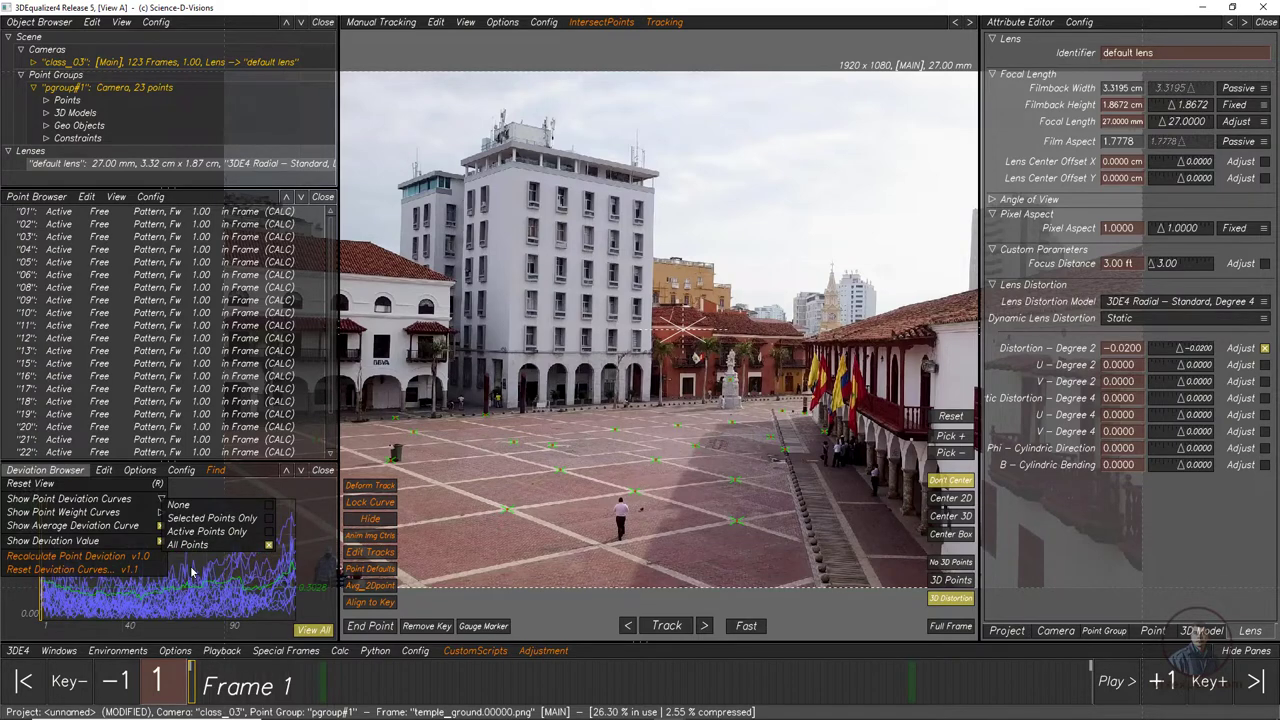
{"action": "left_click", "coordinate": [200, 575]}
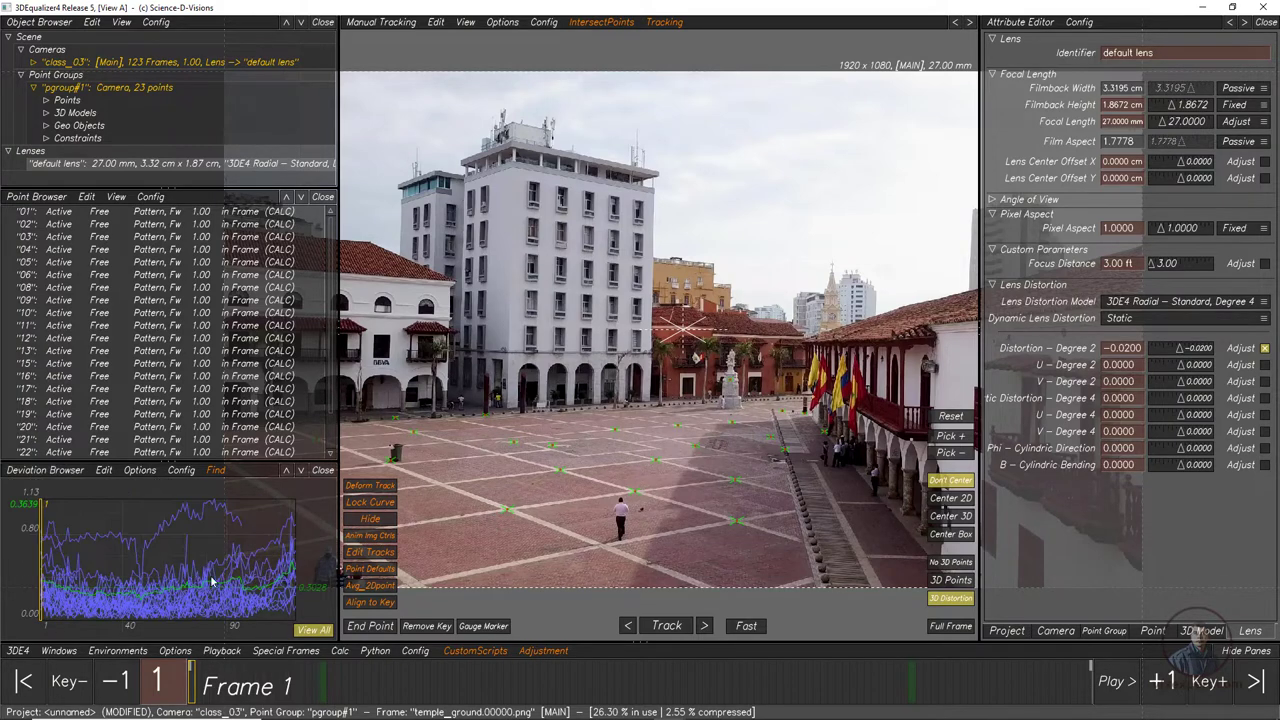
Select the point with the highest deviation curve, examine its track beside the trash bin through frame 44, and deselect it.
{"action": "left_click", "coordinate": [230, 519]}
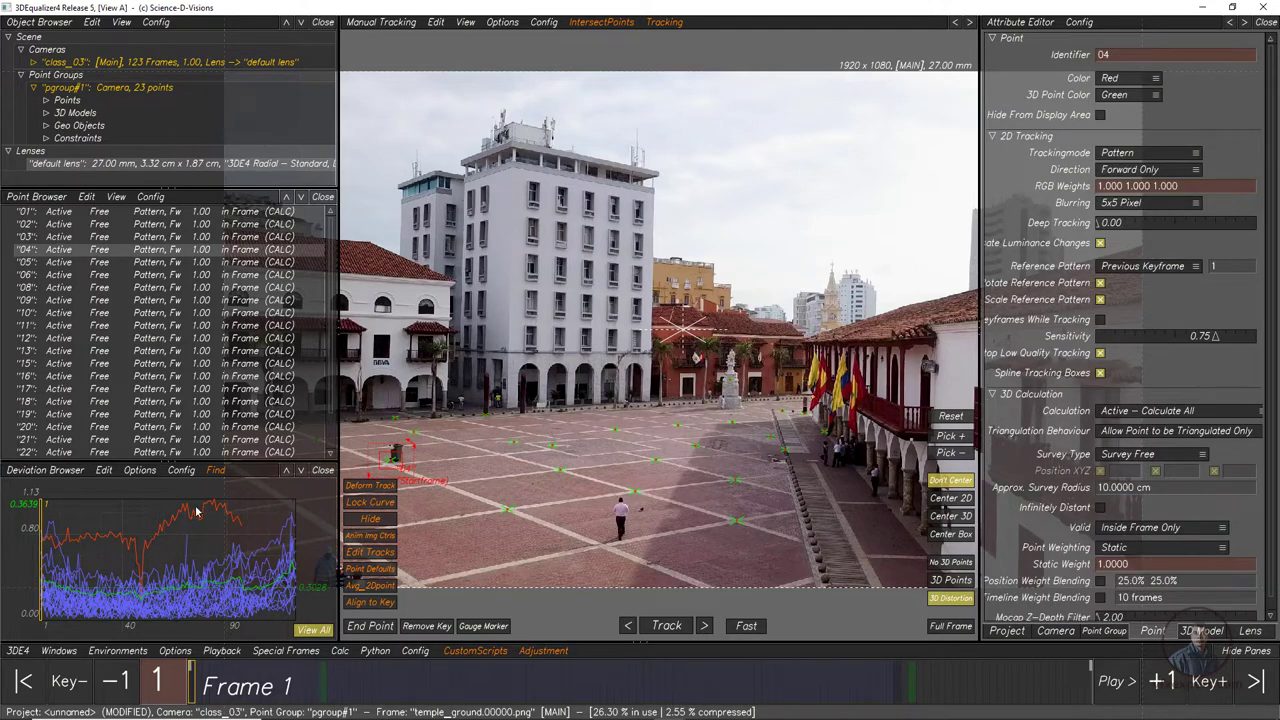
{"action": "scroll", "coordinate": [633, 502], "scroll_direction": "up", "scroll_amount": 3}
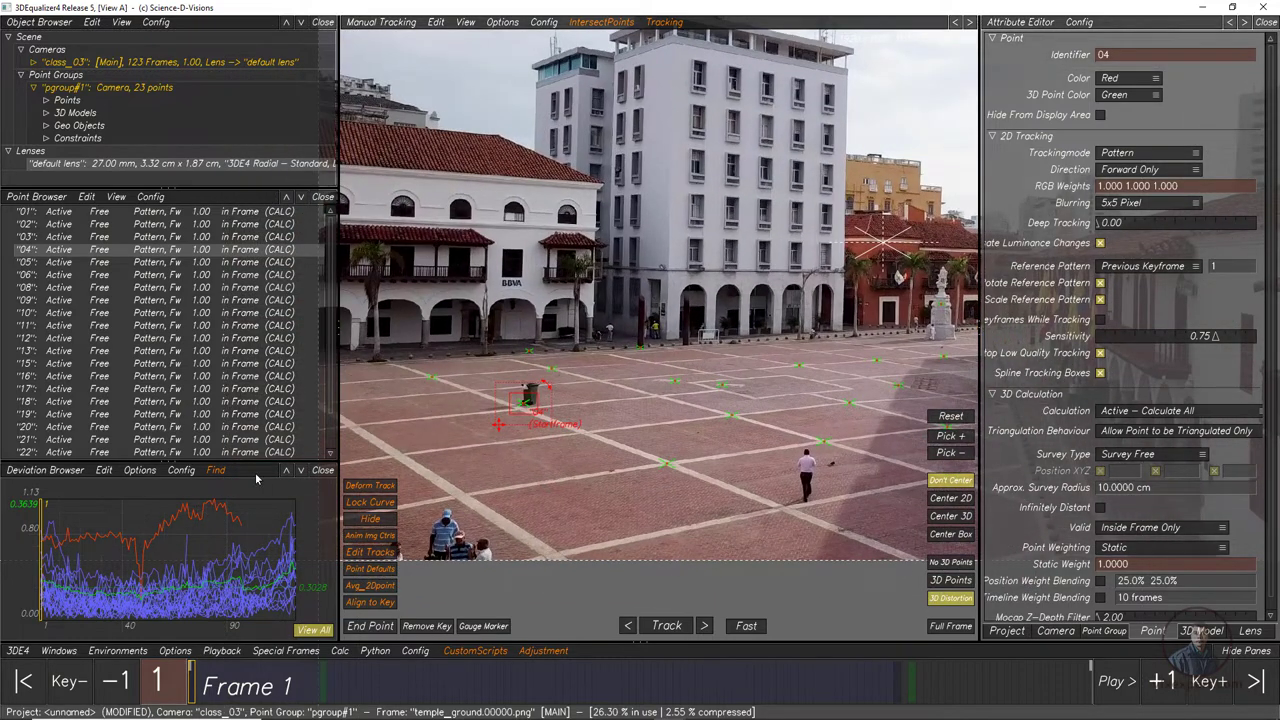
{"action": "scroll", "coordinate": [517, 467], "scroll_direction": "up", "scroll_amount": 3}
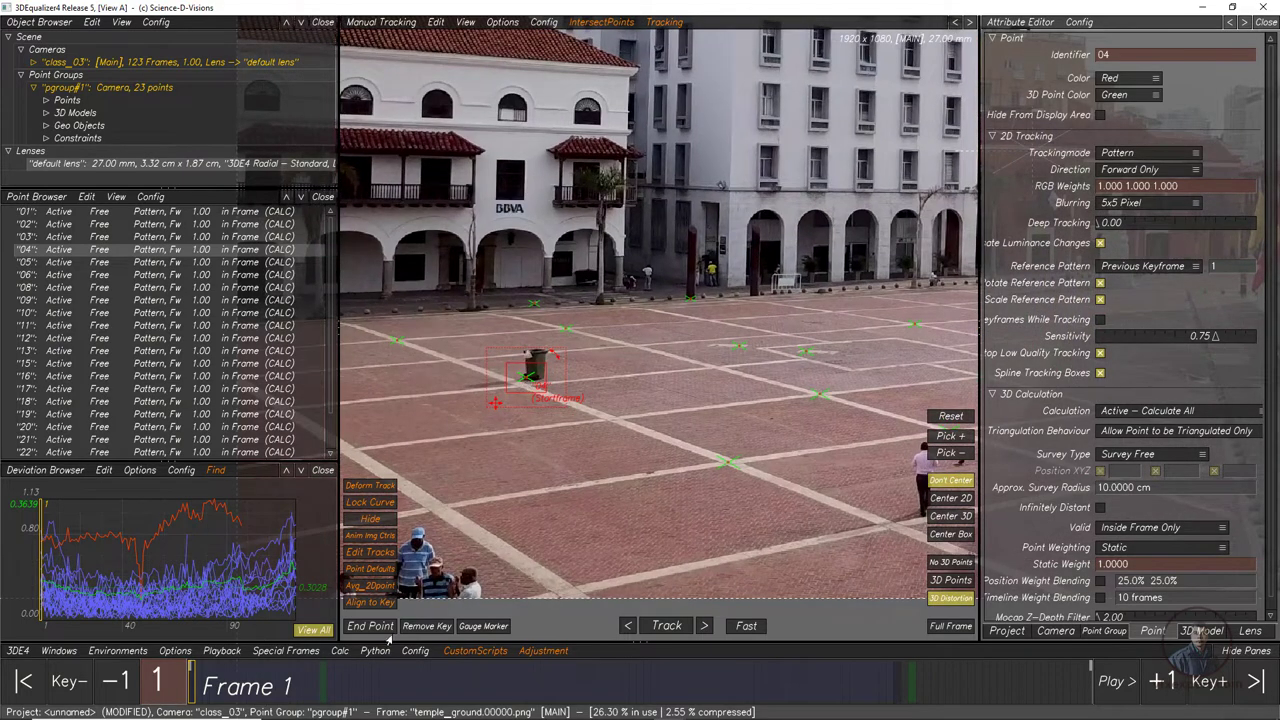
{"action": "left_click_drag", "start_coordinate": [327, 691], "coordinate": [507, 688]}
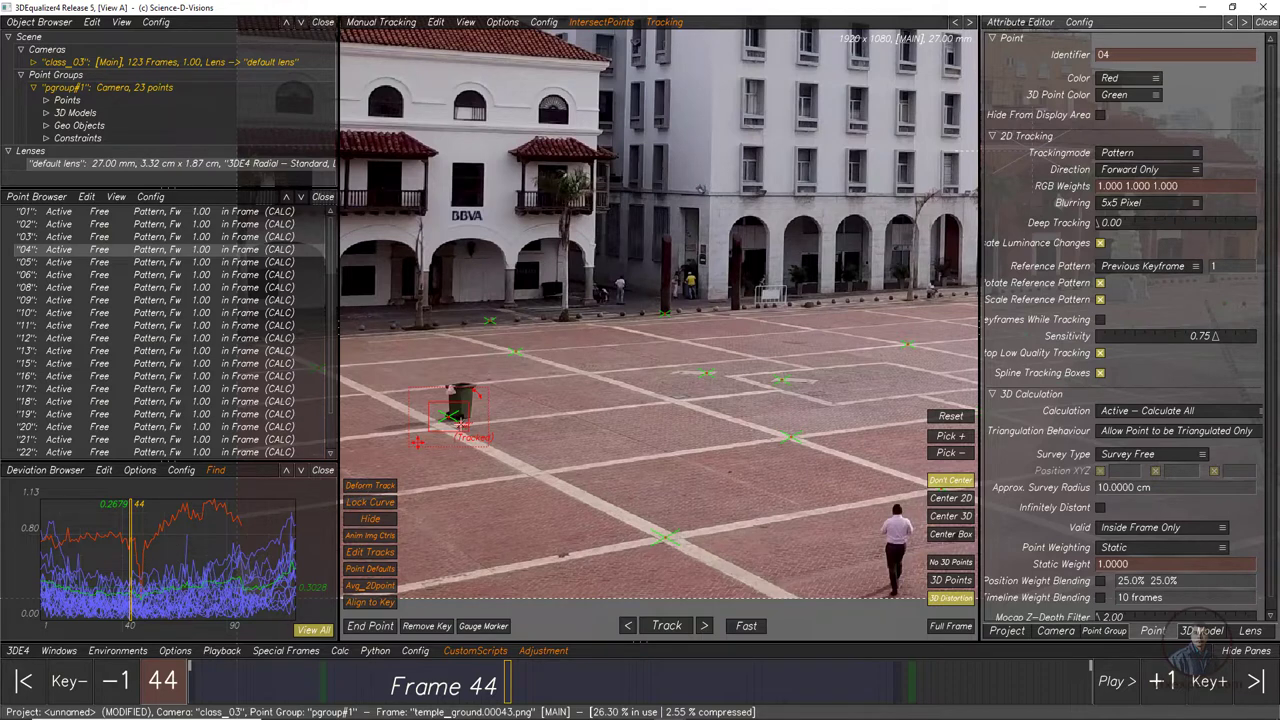
{"action": "left_click", "coordinate": [525, 445]}
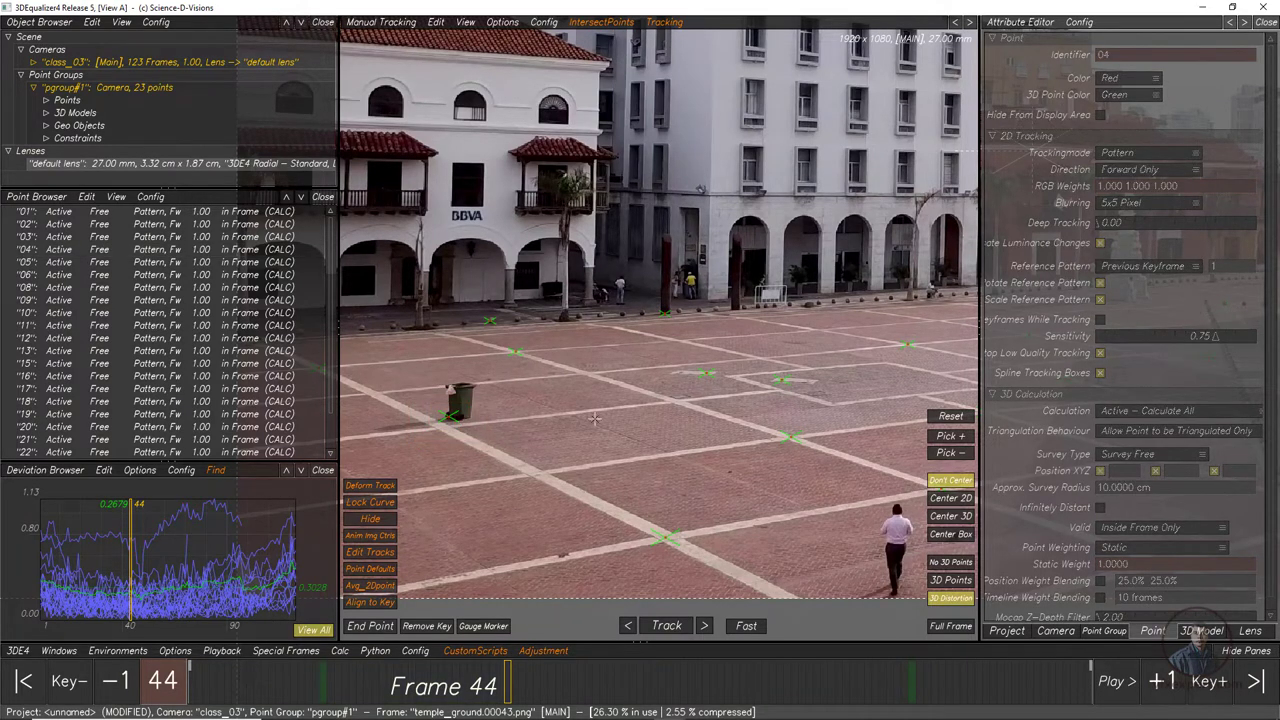
Delete point 04, the one with the highest deviation curve, keeping the lens.
{"action": "left_click", "coordinate": [238, 516]}
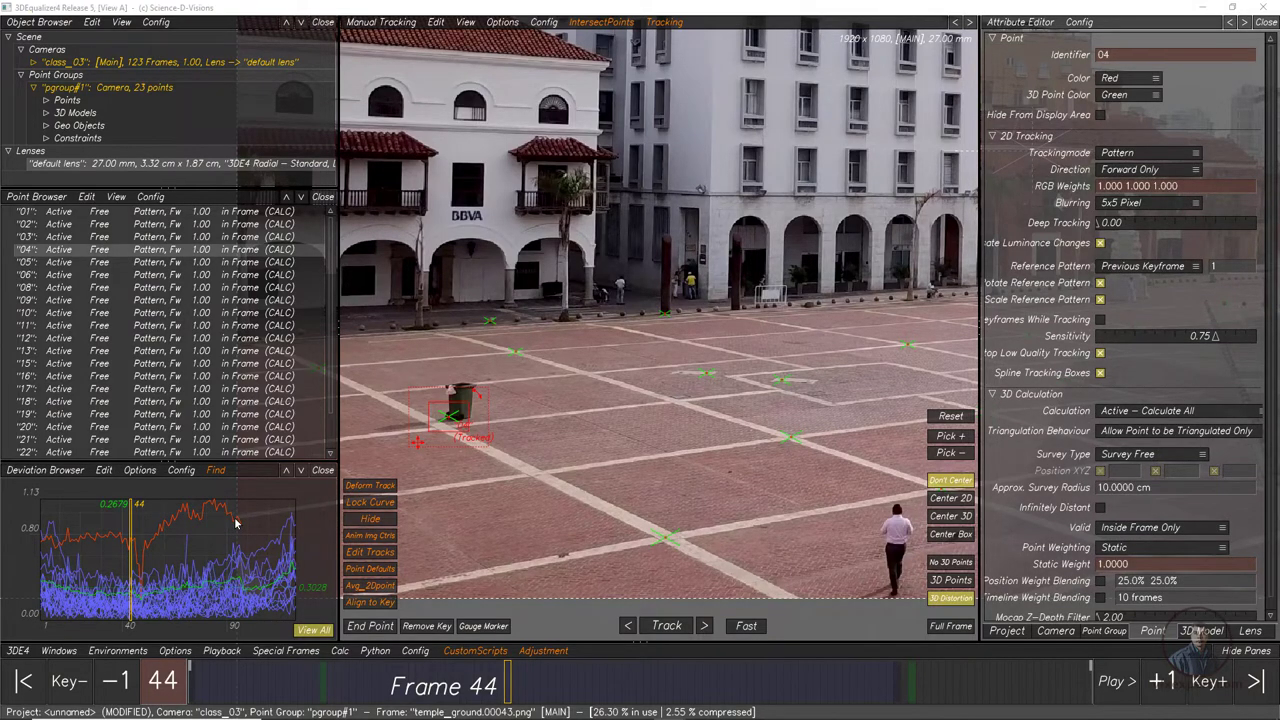
{"action": "key", "text": "Delete"}
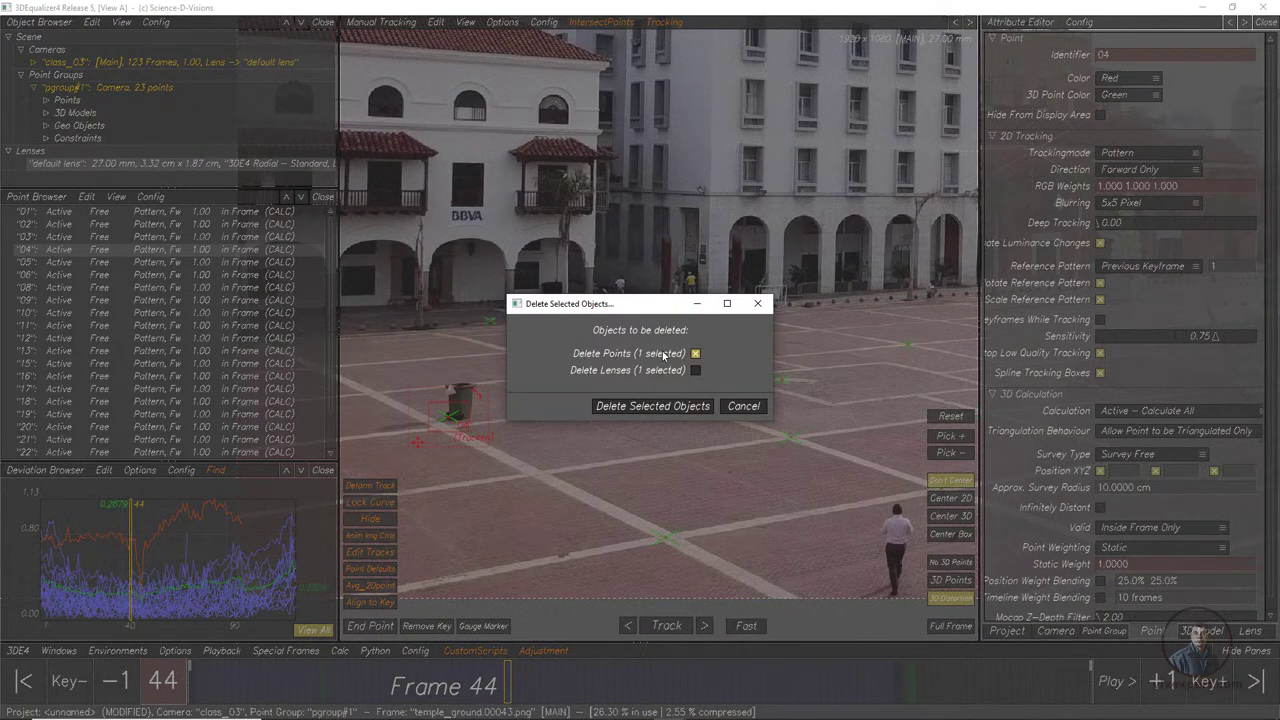
{"action": "left_click", "coordinate": [643, 406]}
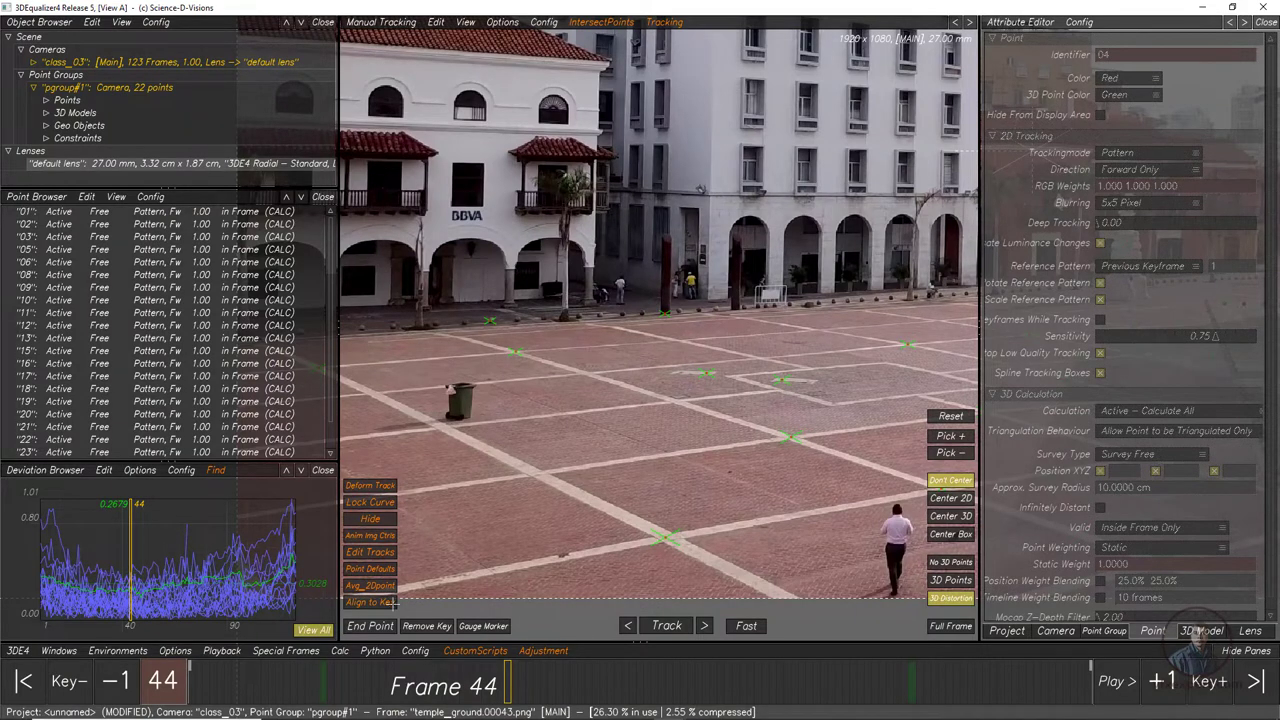
Run Calc All From Scratch with the remaining points and use the result.
{"action": "left_click", "coordinate": [340, 651]}
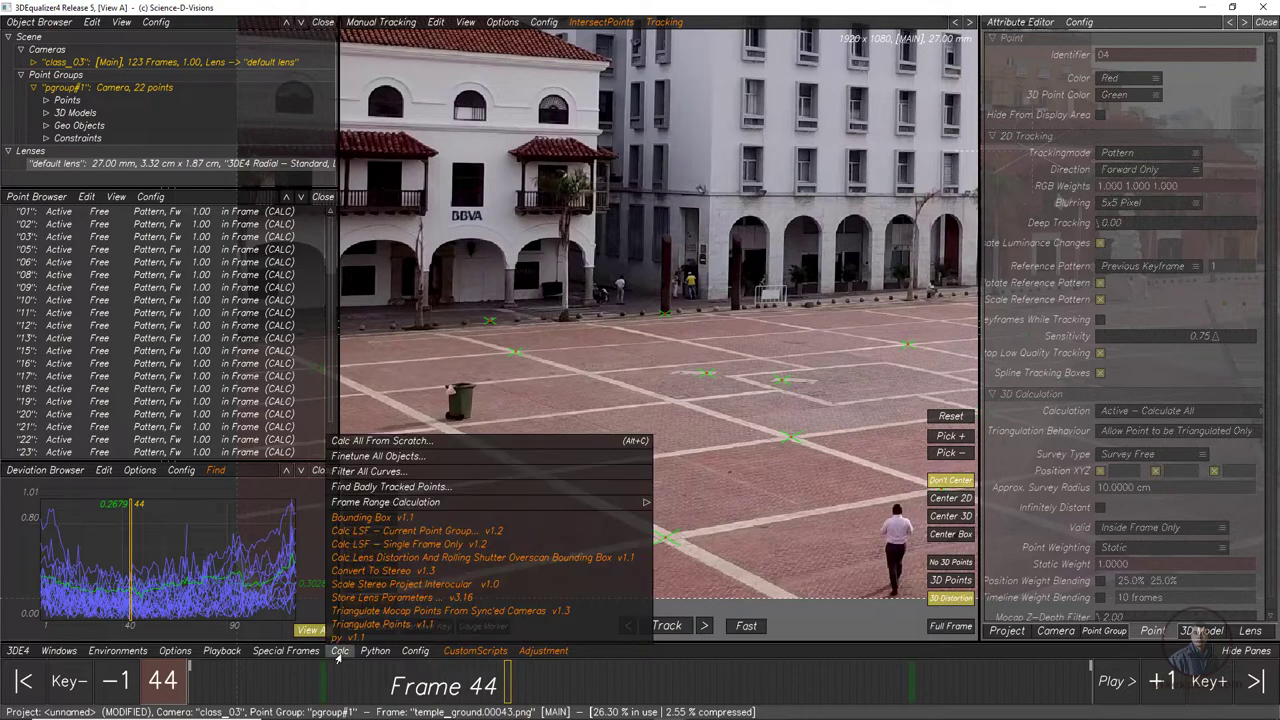
{"action": "left_click", "coordinate": [380, 441]}
{"action": "left_click_drag", "start_coordinate": [776, 377], "coordinate": [780, 381]}
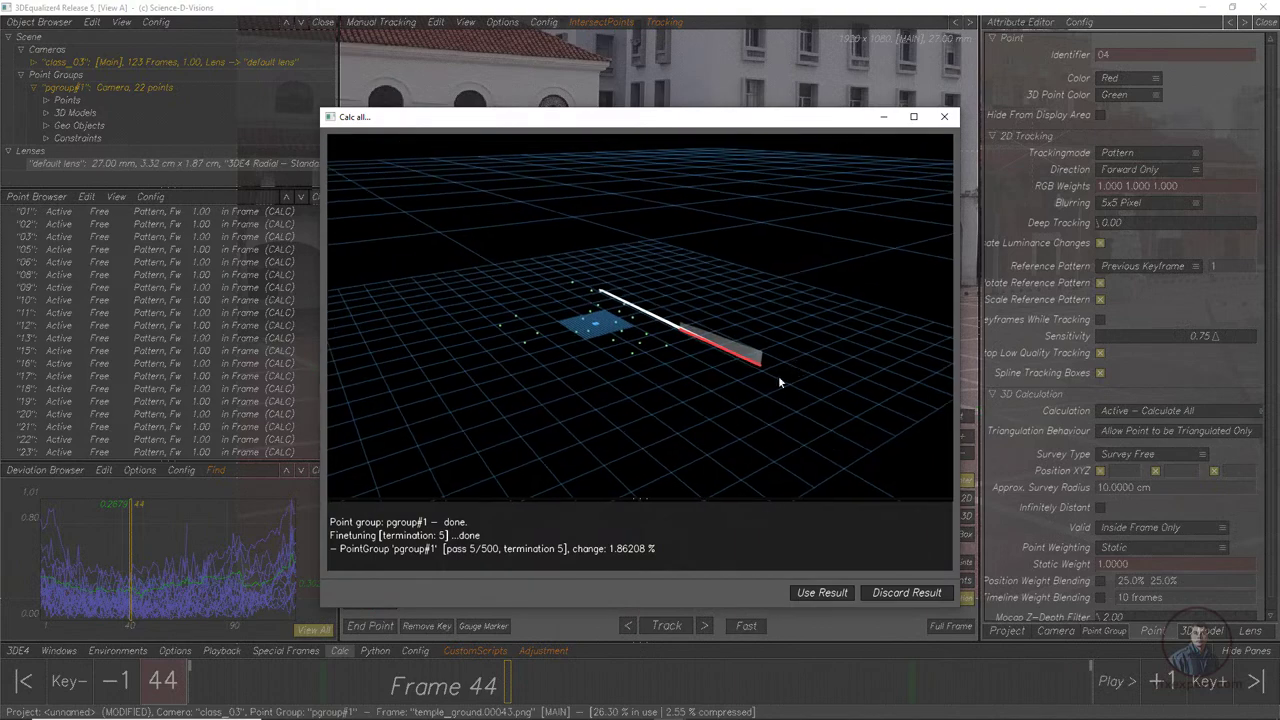
{"action": "left_click", "coordinate": [818, 593]}
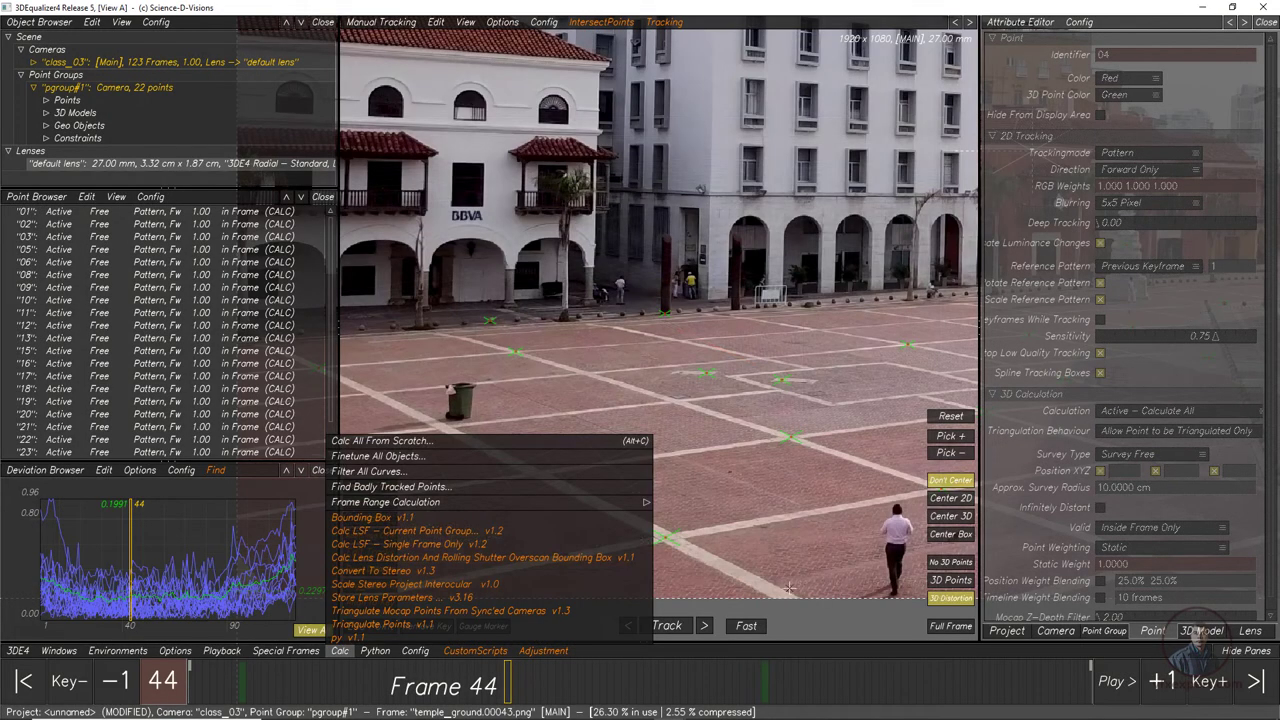
{"action": "left_click", "coordinate": [247, 596]}
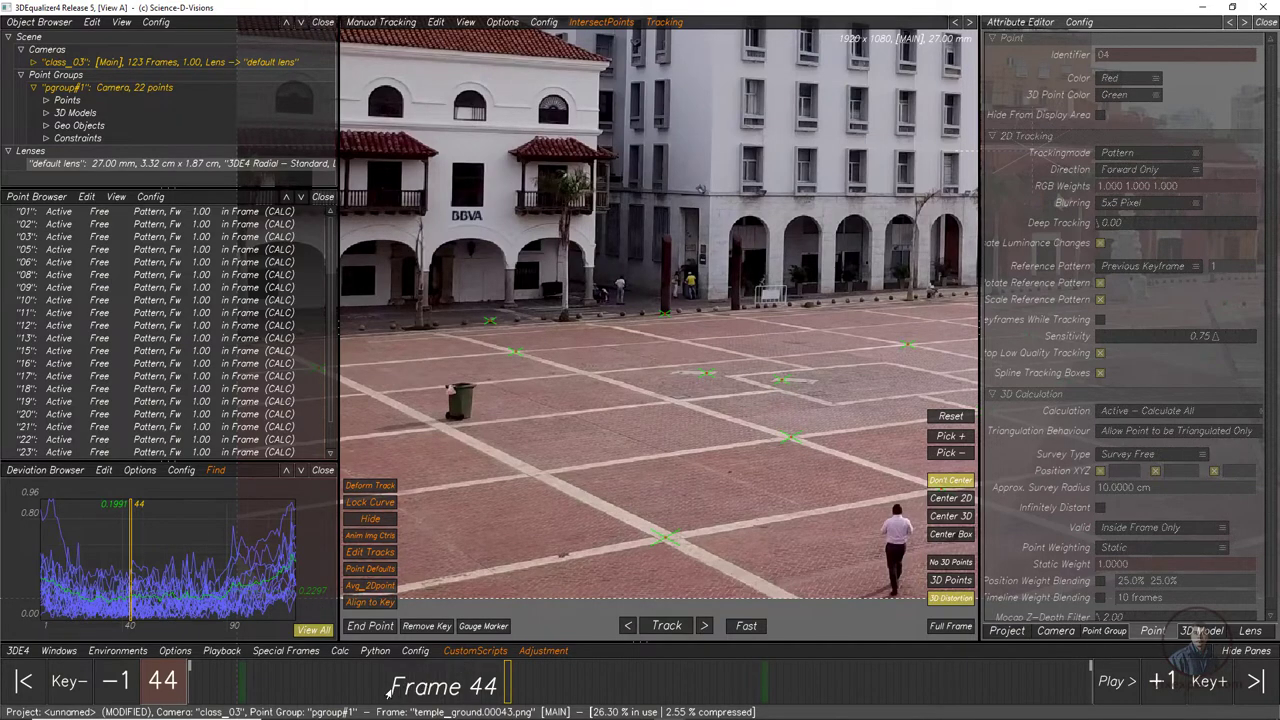
Inspect the recalculated points on the plaza at frame 5 and return to frame 1.
{"action": "mouse_move", "coordinate": [388, 692]}
{"action": "left_mouse_down"}
{"action": "mouse_move", "coordinate": [715, 686]}
{"action": "mouse_move", "coordinate": [220, 686]}
{"action": "left_mouse_up"}
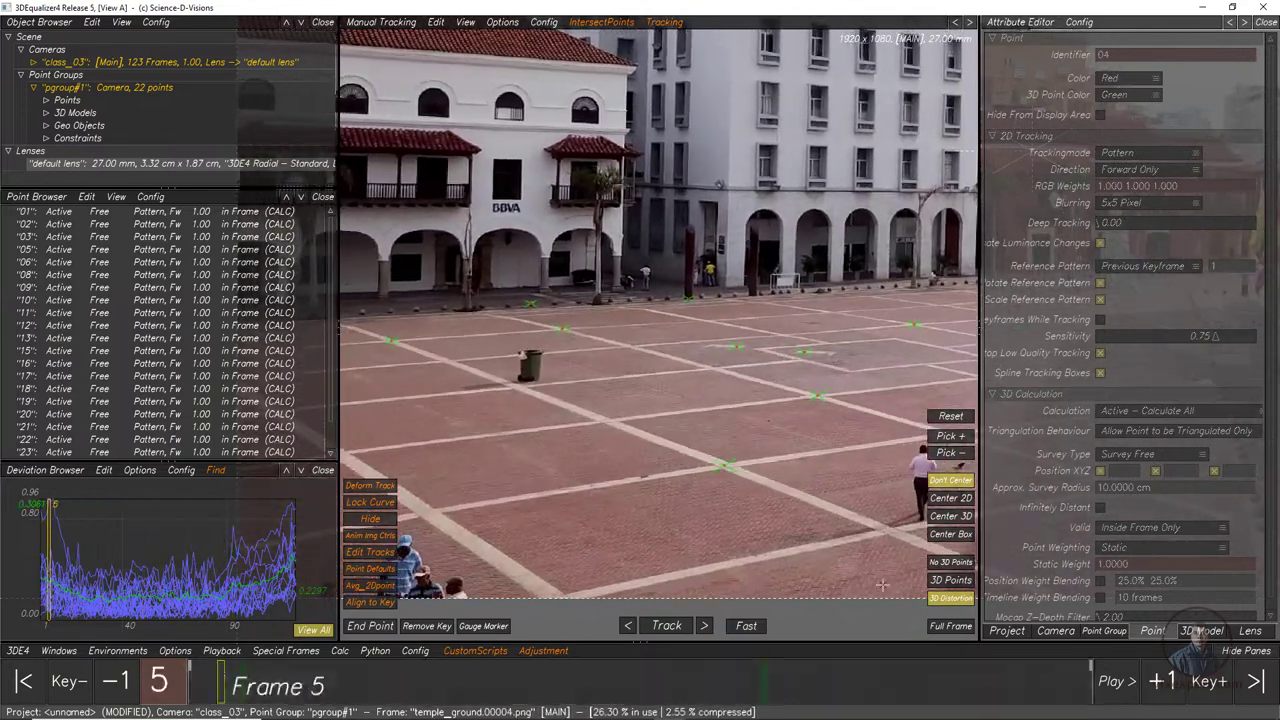
{"action": "left_click", "coordinate": [948, 626]}
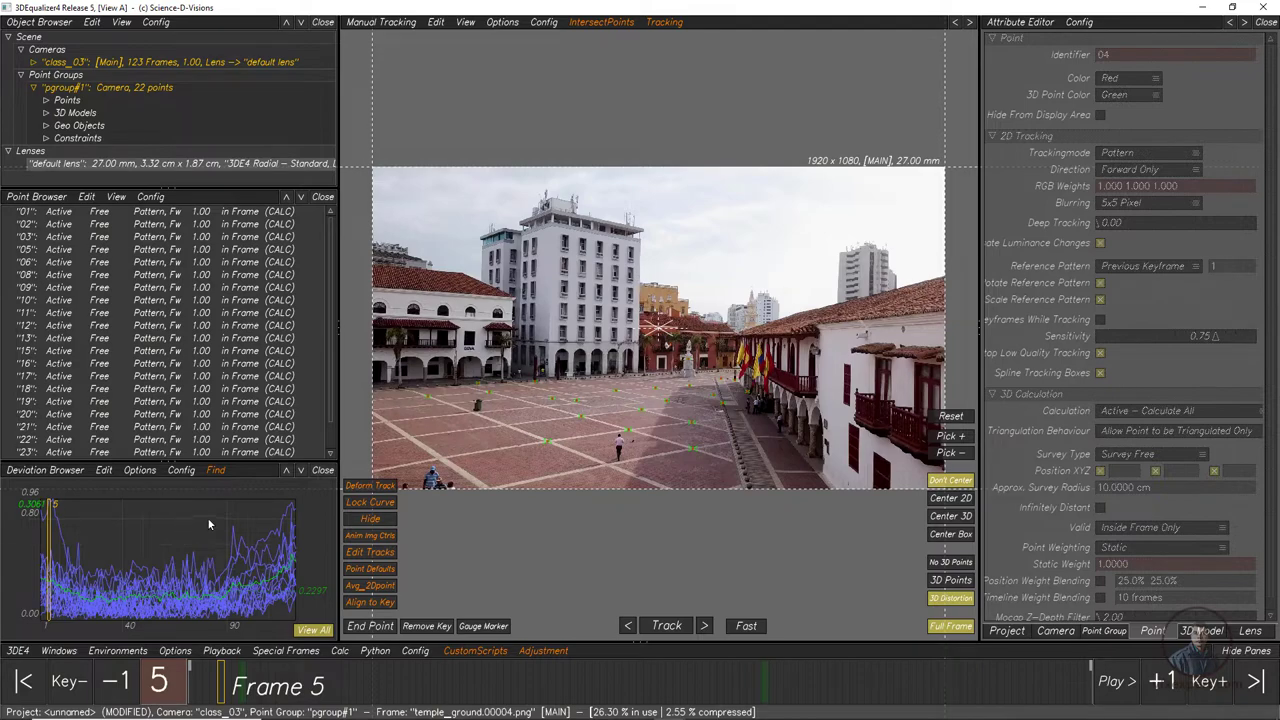
{"action": "scroll", "coordinate": [462, 408], "scroll_direction": "up", "scroll_amount": 3}
{"action": "scroll", "coordinate": [482, 412], "scroll_direction": "up", "scroll_amount": 2}
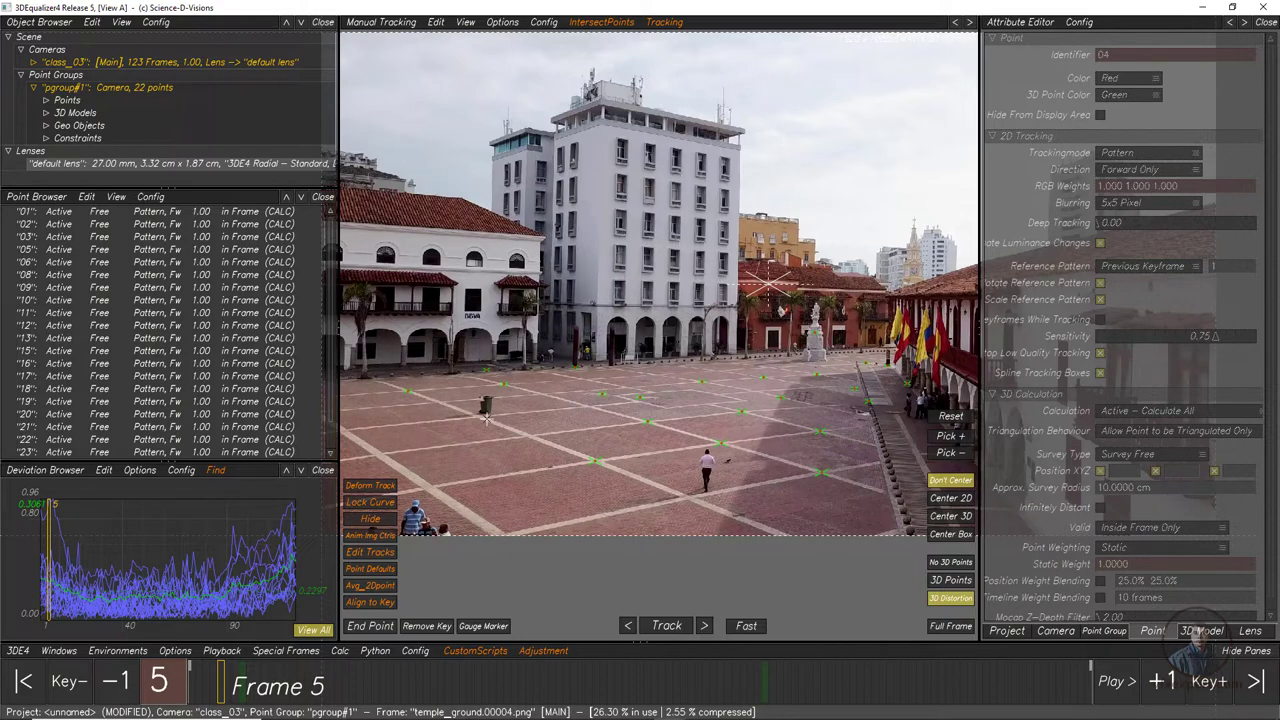
{"action": "left_click", "coordinate": [35, 508]}
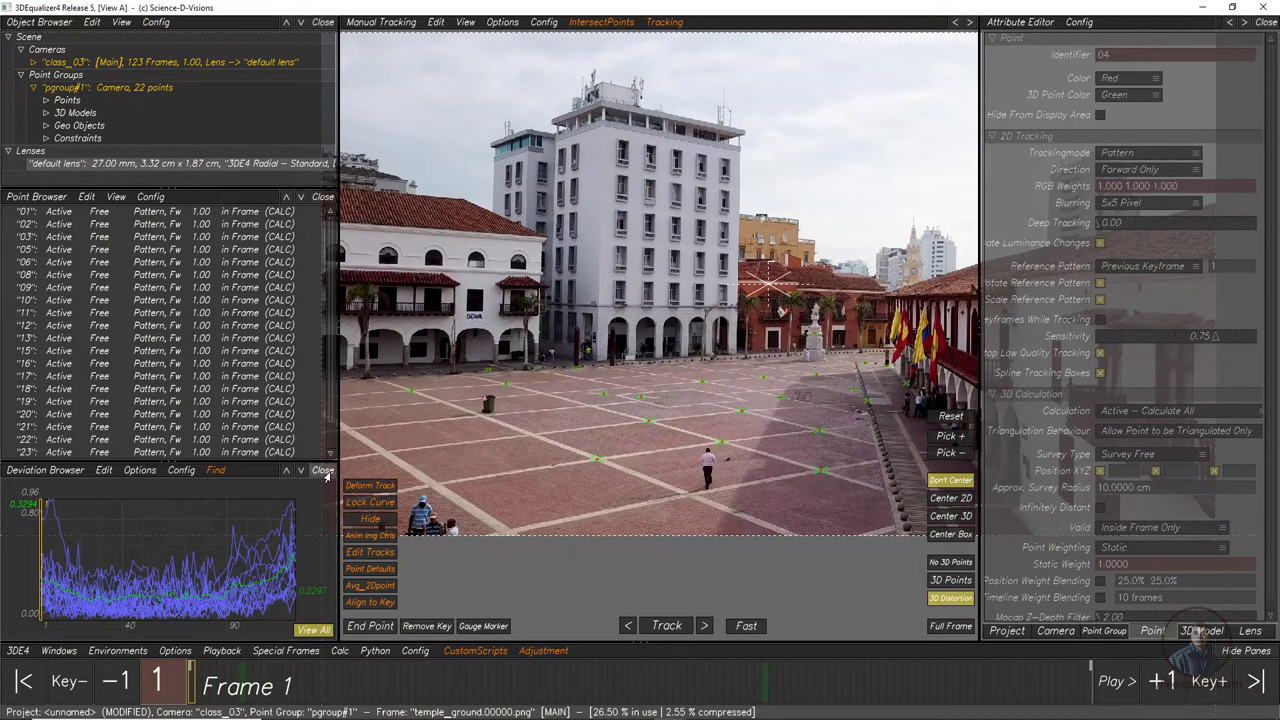
Close the Deviation Browser, narrow the browser column and fit the full frame in the viewport.
{"action": "left_click", "coordinate": [323, 471]}
{"action": "left_click_drag", "start_coordinate": [340, 451], "coordinate": [276, 451]}
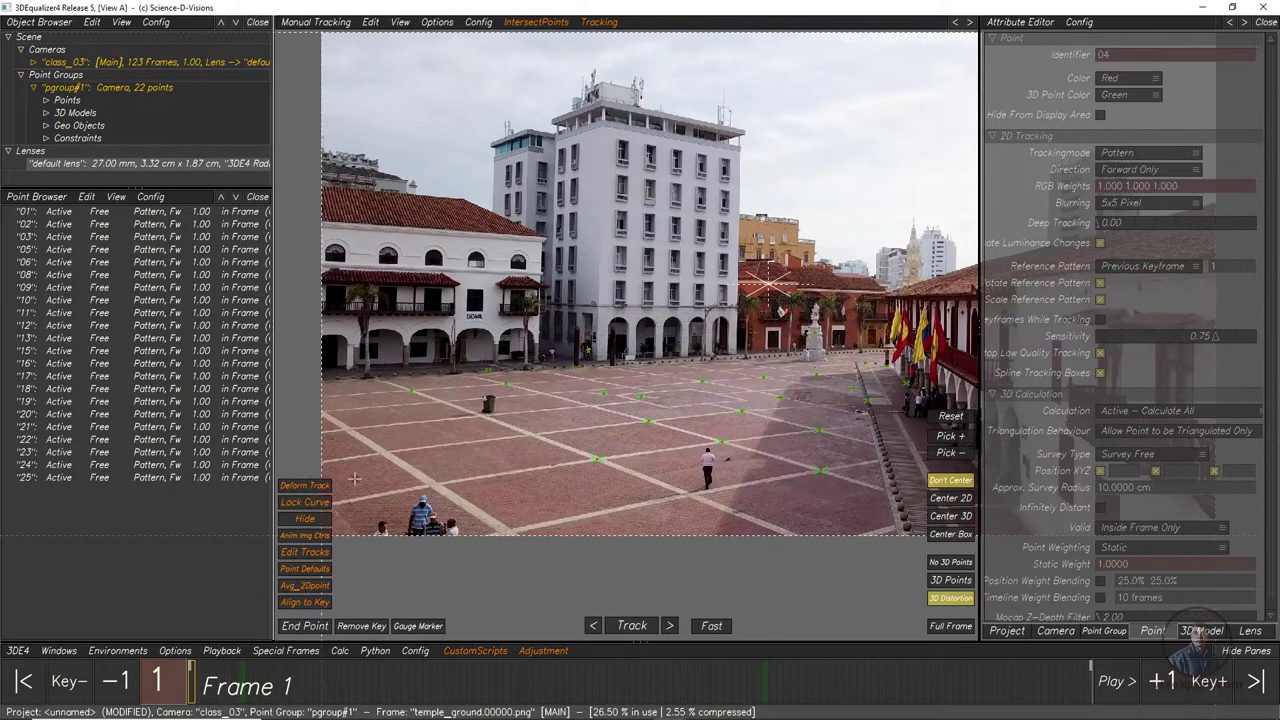
{"action": "left_click", "coordinate": [950, 625]}
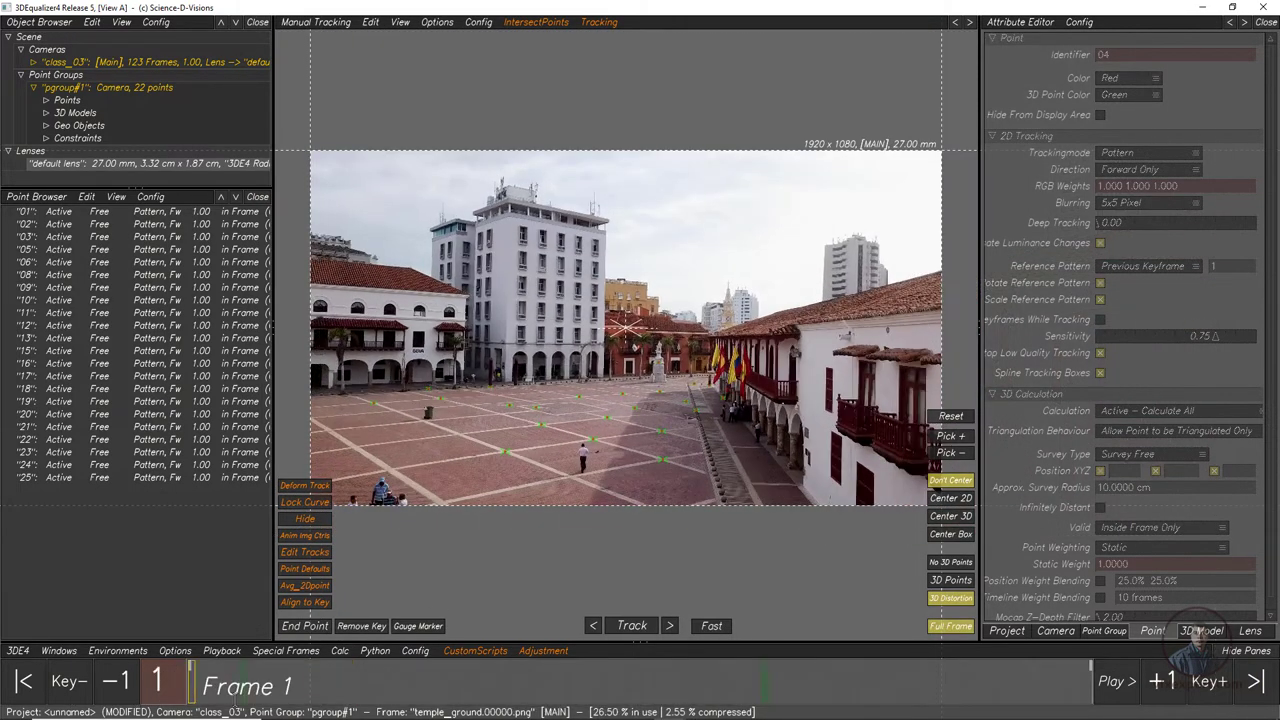
Play the shot to frame 67 and examine how the solved 3D points sit on the plaza.
{"action": "left_click", "coordinate": [1108, 682]}
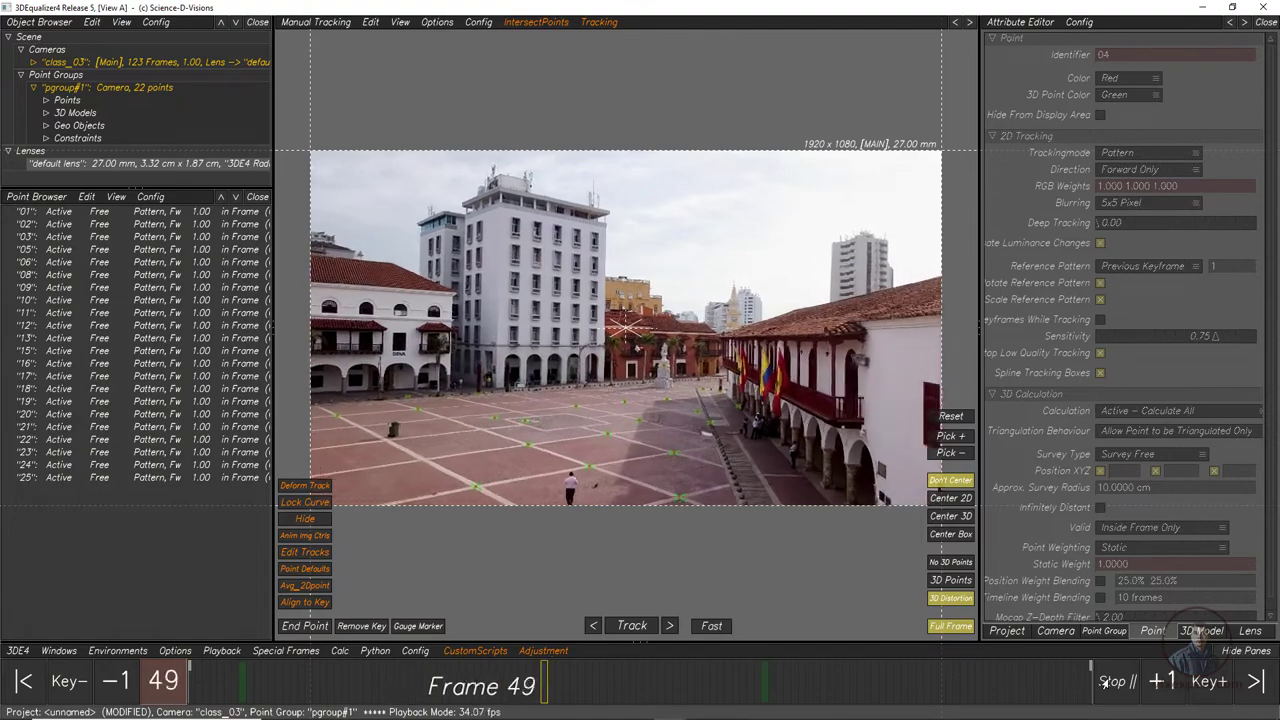
{"action": "left_click", "coordinate": [1112, 682]}
{"action": "scroll", "coordinate": [652, 455], "scroll_direction": "up", "scroll_amount": 5}
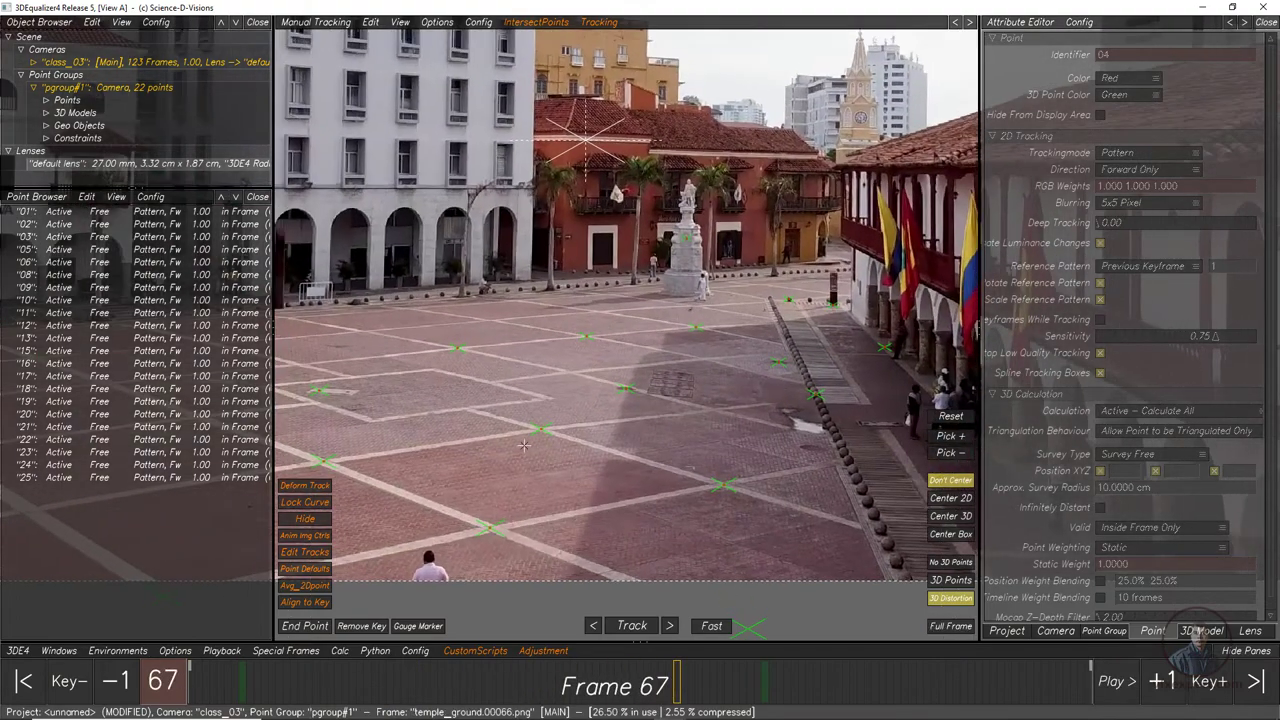
{"action": "scroll", "coordinate": [597, 429], "scroll_direction": "down", "scroll_amount": 4}
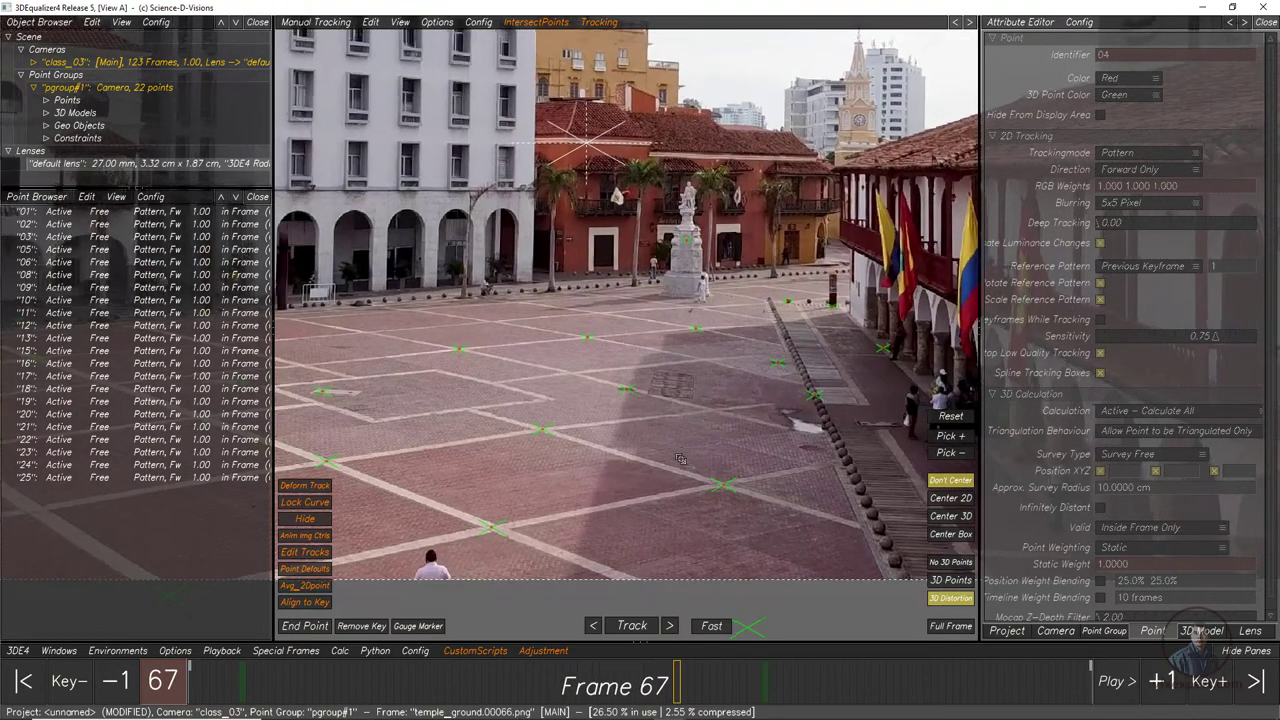
{"action": "scroll", "coordinate": [597, 429], "scroll_direction": "up", "scroll_amount": 2}
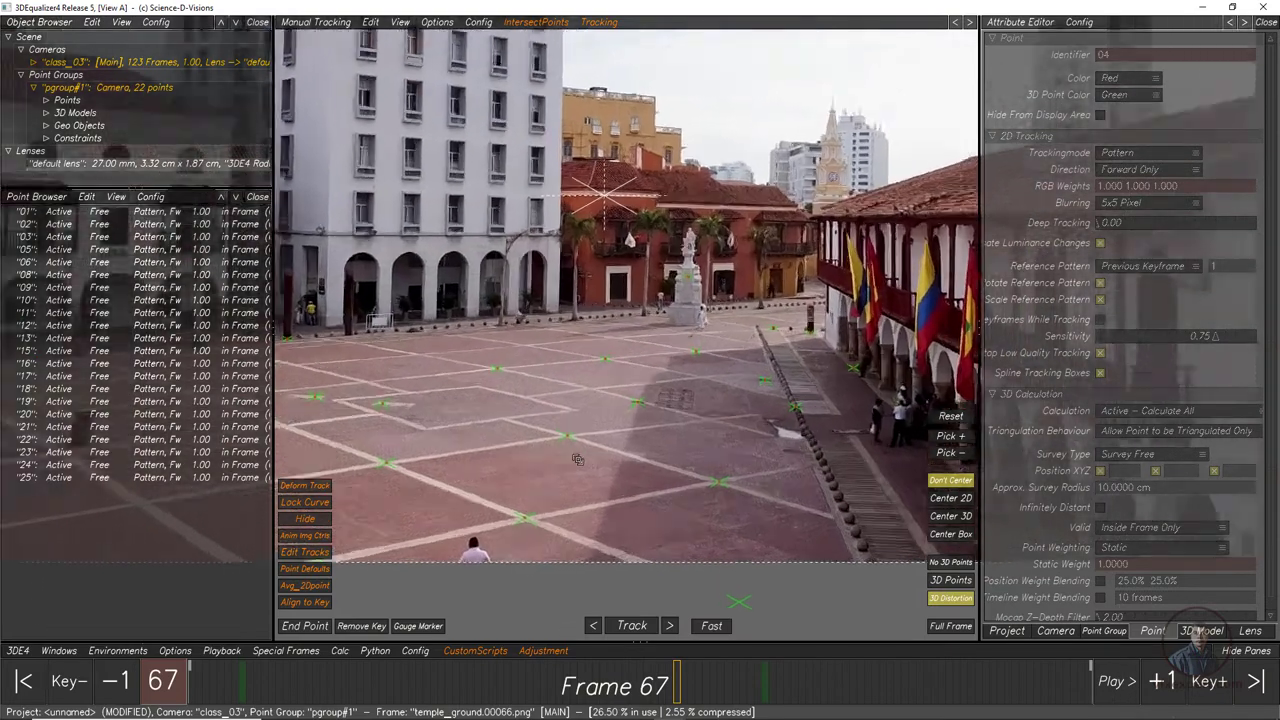
{"action": "scroll", "coordinate": [528, 450], "scroll_direction": "down", "scroll_amount": 3}
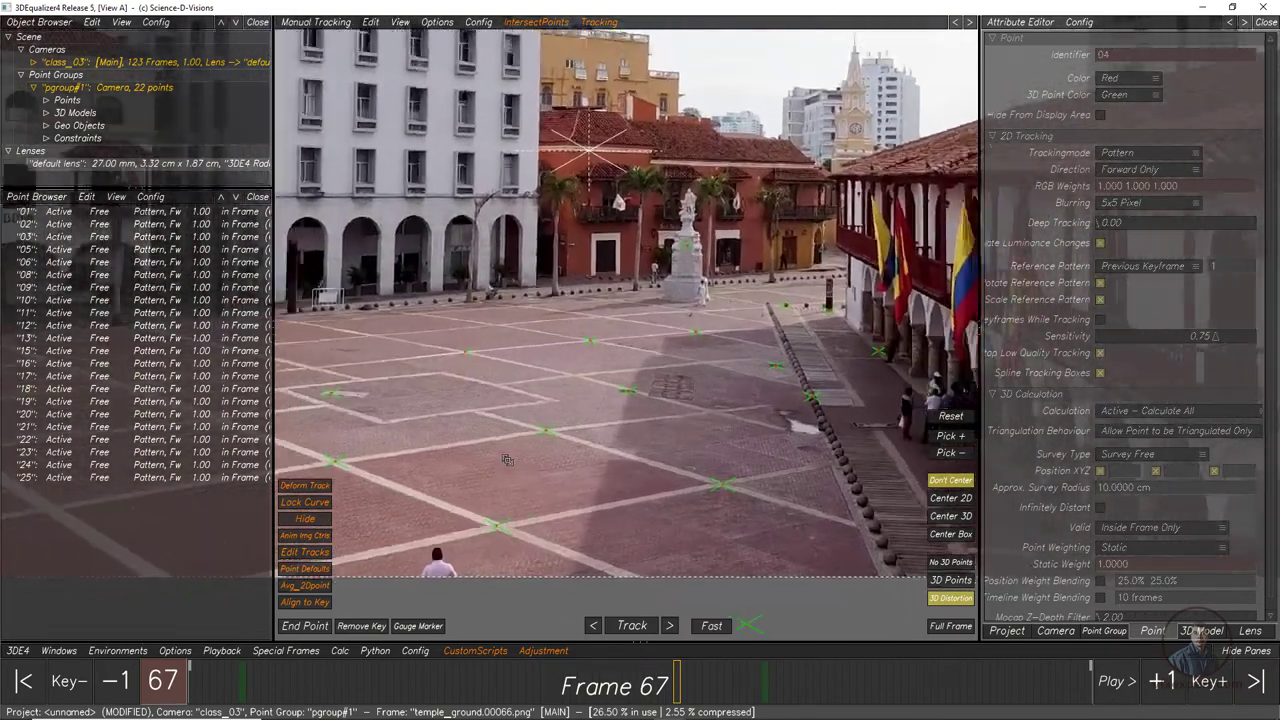
{"action": "scroll", "coordinate": [433, 436], "scroll_direction": "up", "scroll_amount": 2}
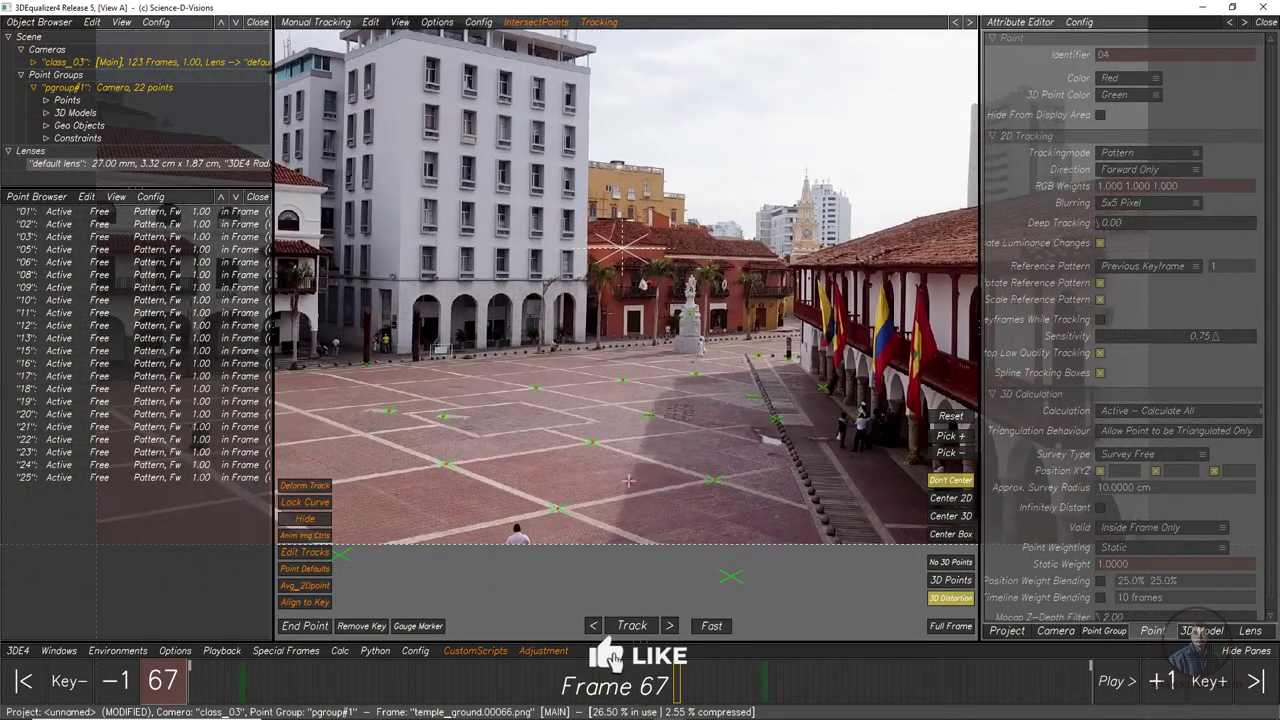
Examine the solved camera and point cloud from several angles with the 3D Orientation controls, and return to frame 1.
{"action": "scroll", "coordinate": [594, 458], "scroll_direction": "down", "scroll_amount": 3}
{"action": "middle_click_drag", "start_coordinate": [594, 458], "coordinate": [624, 478]}
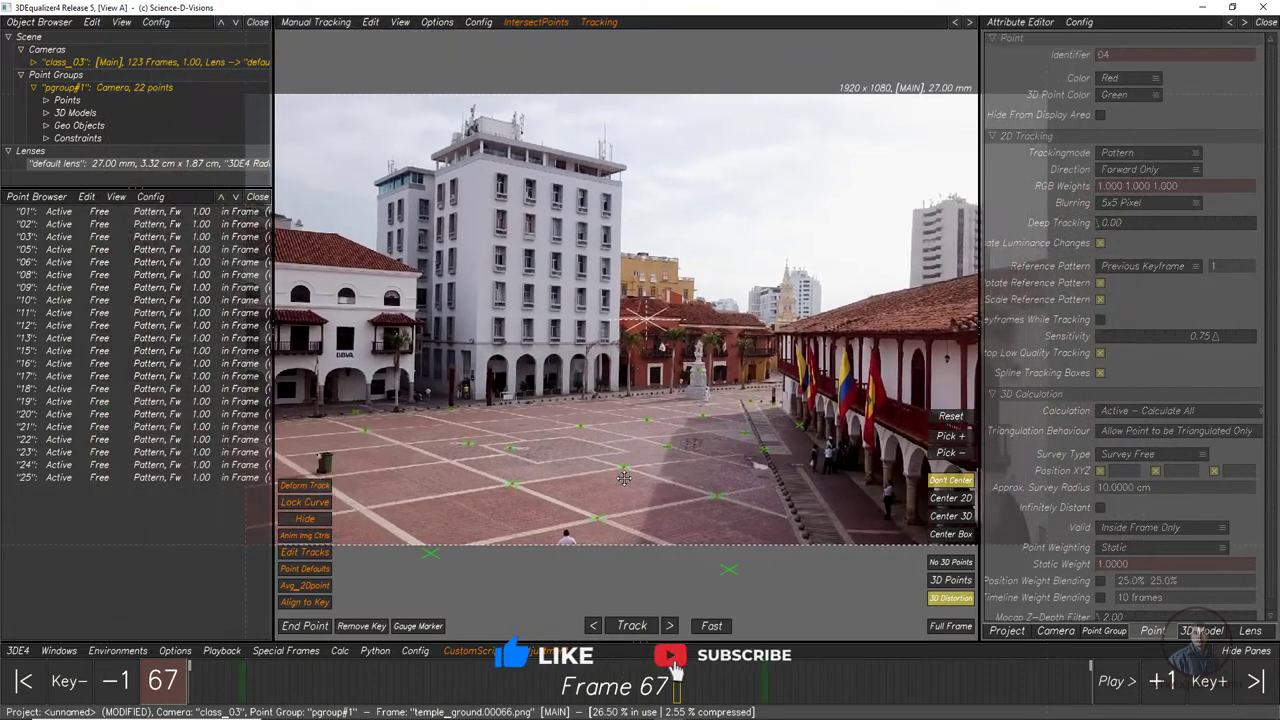
{"action": "left_click", "coordinate": [312, 23]}
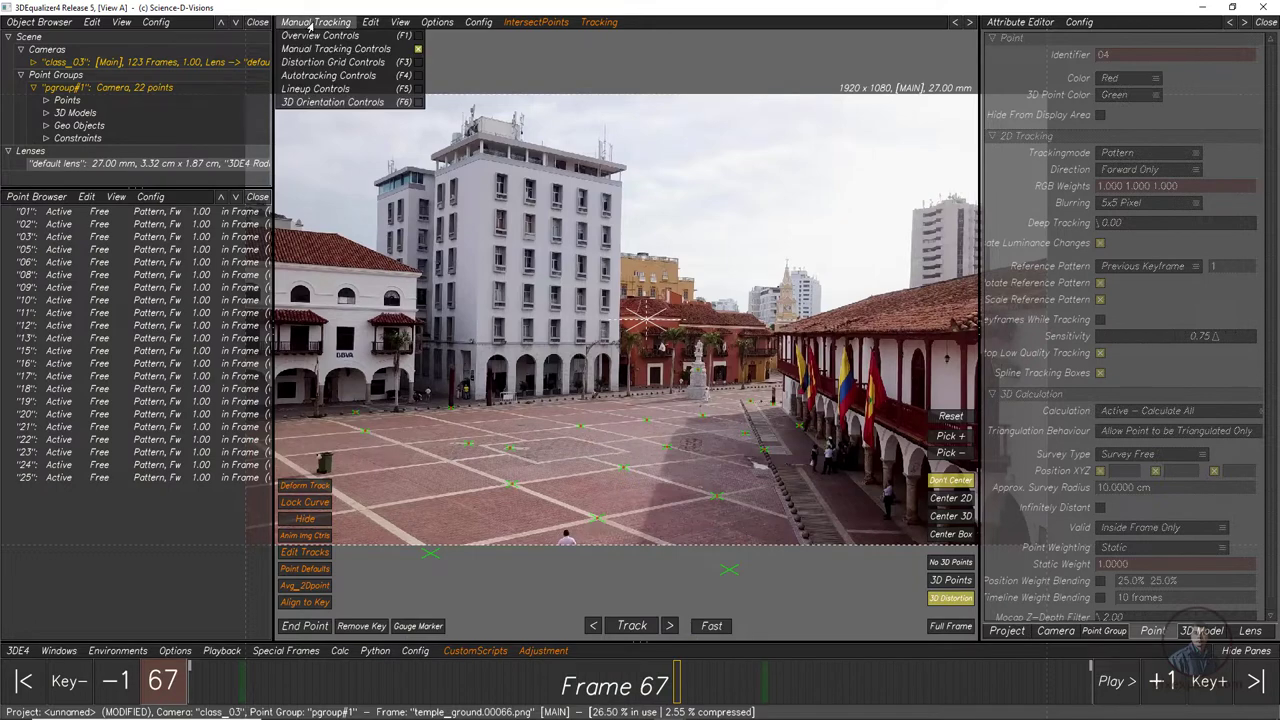
{"action": "left_click", "coordinate": [345, 108]}
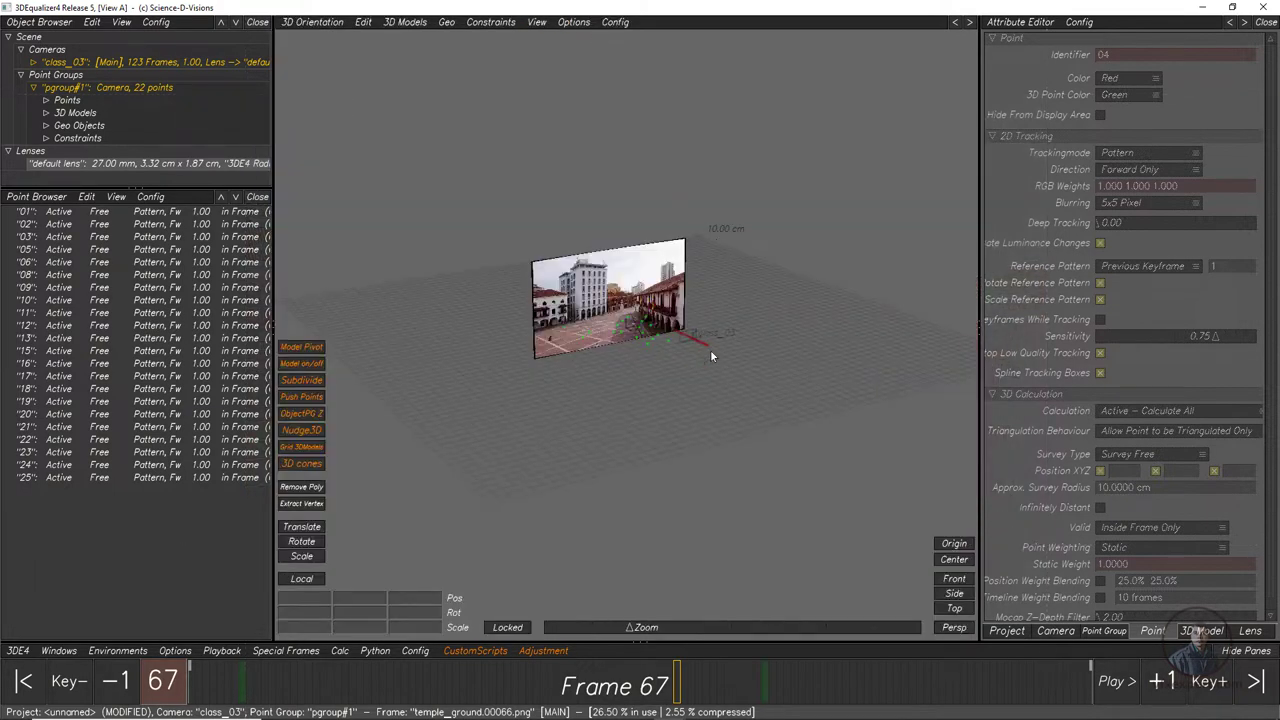
{"action": "scroll", "coordinate": [714, 416], "scroll_direction": "up", "scroll_amount": 5}
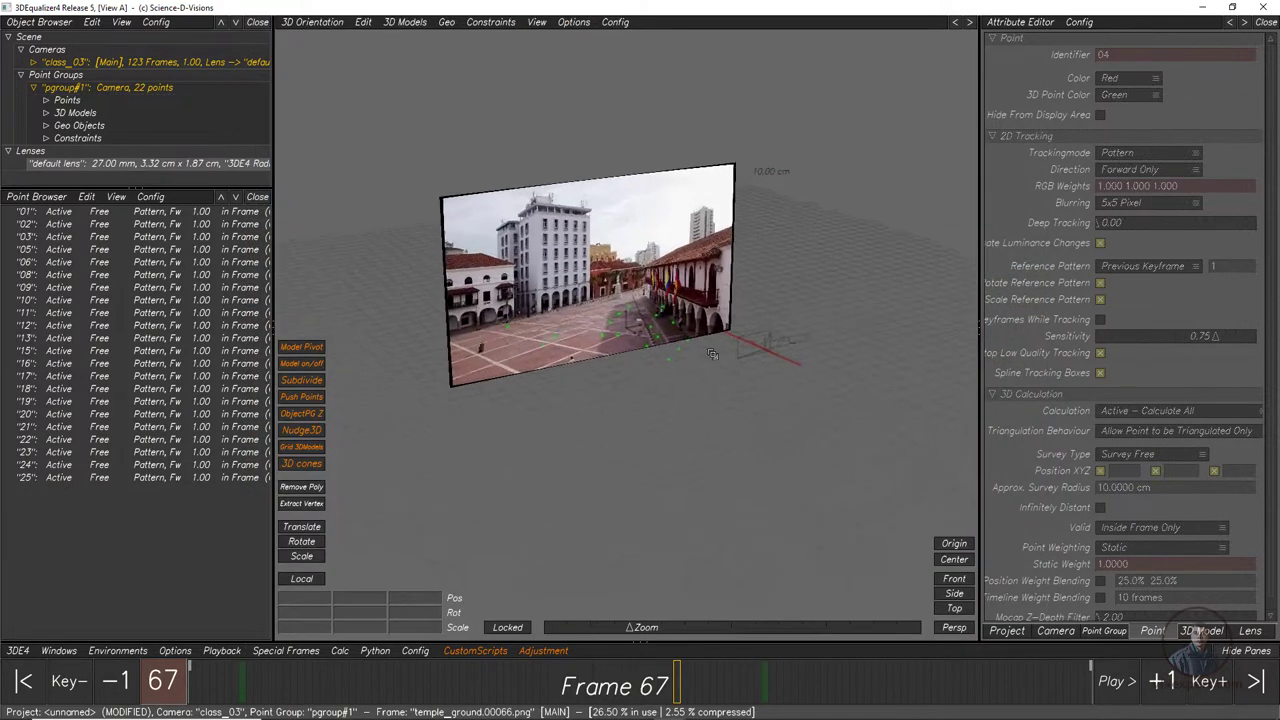
{"action": "middle_click_drag", "start_coordinate": [714, 416], "coordinate": [622, 292]}
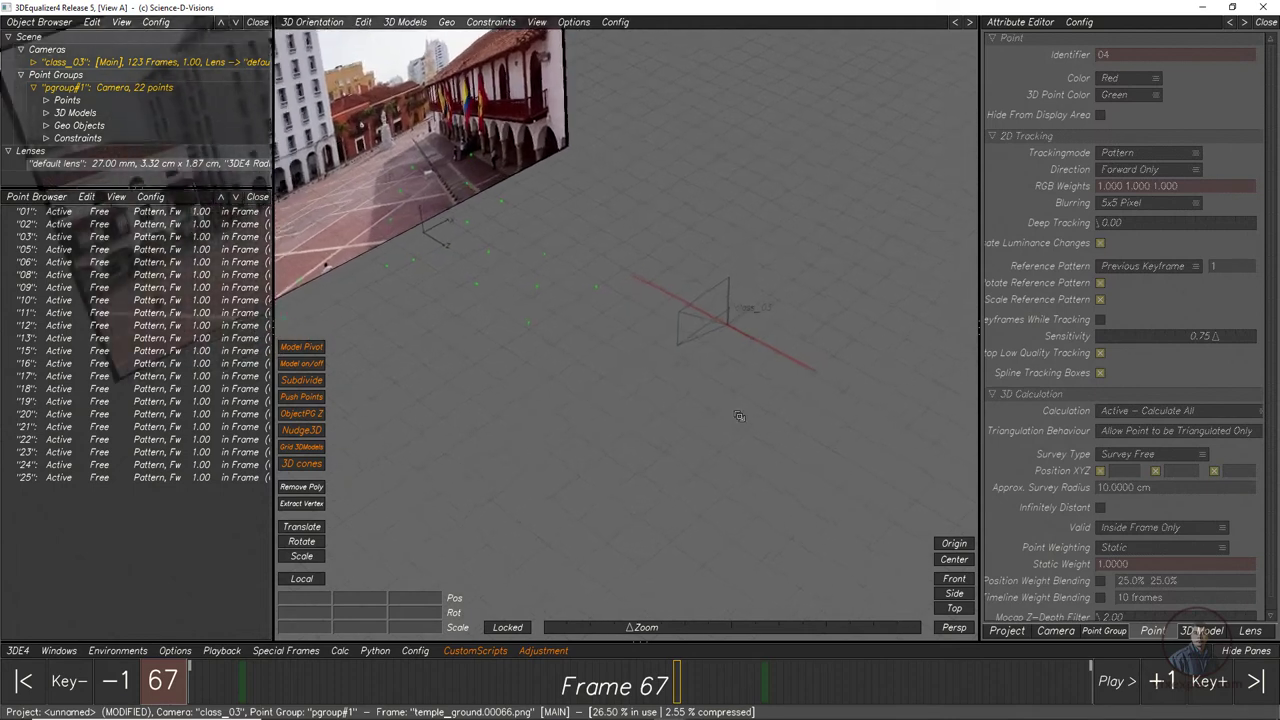
{"action": "middle_click_drag", "start_coordinate": [738, 372], "coordinate": [887, 360]}
{"action": "middle_click_drag", "start_coordinate": [817, 435], "coordinate": [538, 283]}
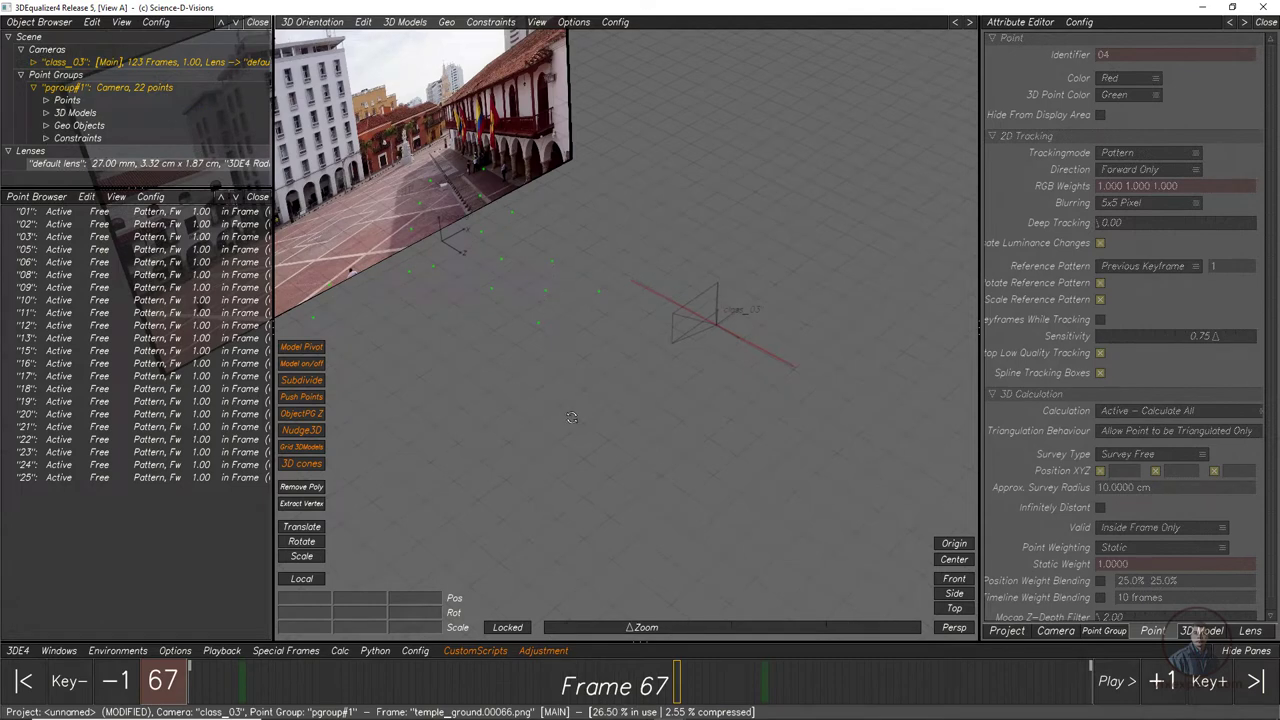
{"action": "middle_click_drag", "start_coordinate": [572, 417], "coordinate": [360, 210]}
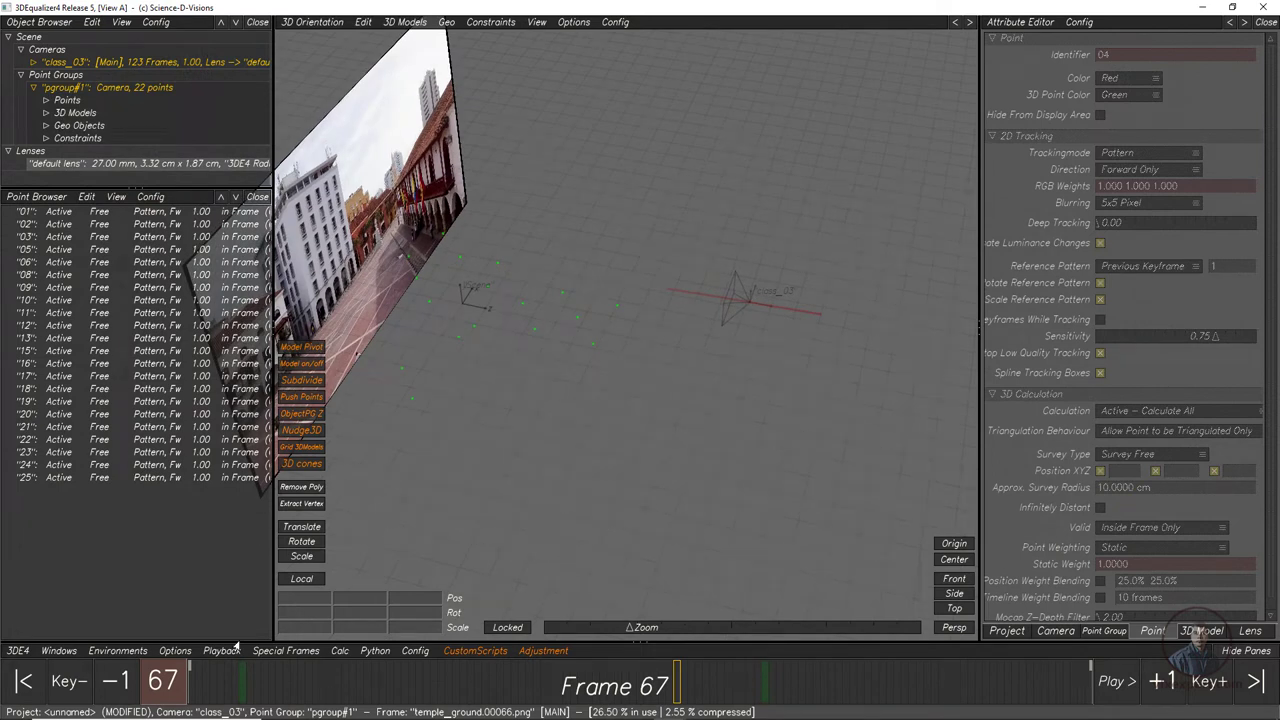
{"action": "mouse_move", "coordinate": [228, 684]}
{"action": "left_mouse_down"}
{"action": "mouse_move", "coordinate": [215, 684]}
{"action": "mouse_move", "coordinate": [906, 684]}
{"action": "mouse_move", "coordinate": [191, 684]}
{"action": "left_mouse_up"}
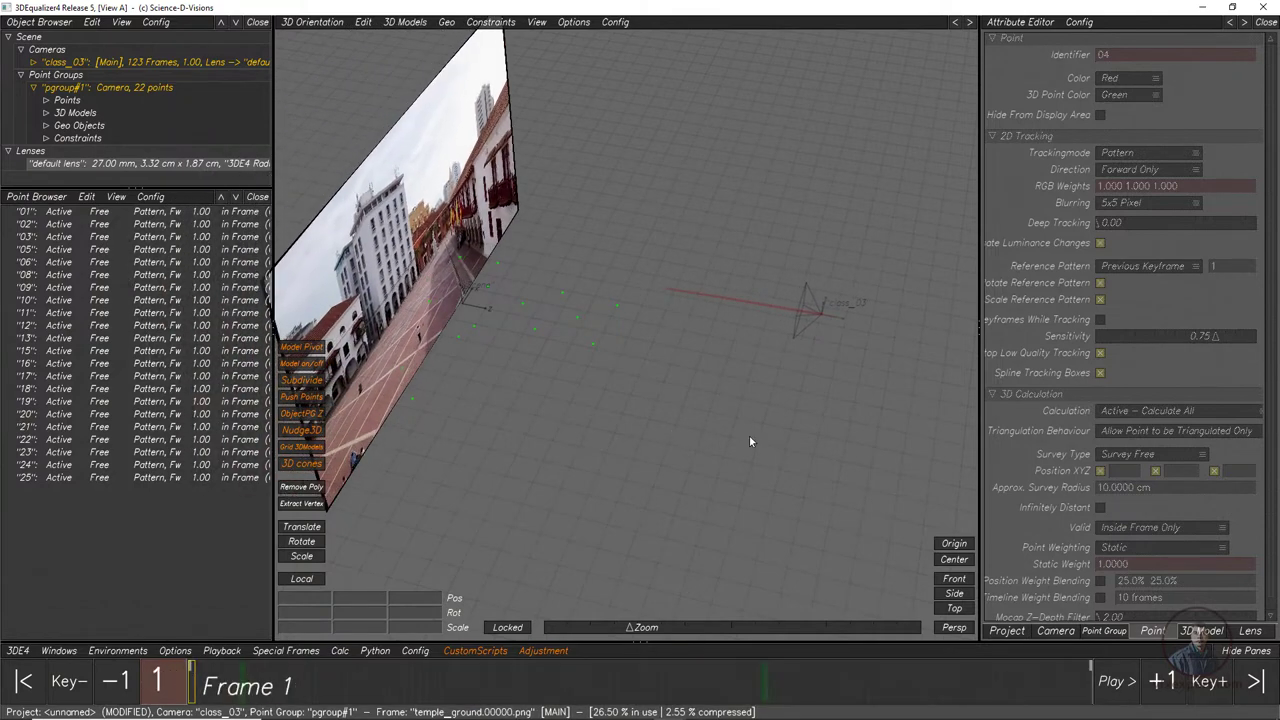
{"action": "middle_click_drag", "start_coordinate": [749, 435], "coordinate": [576, 96]}
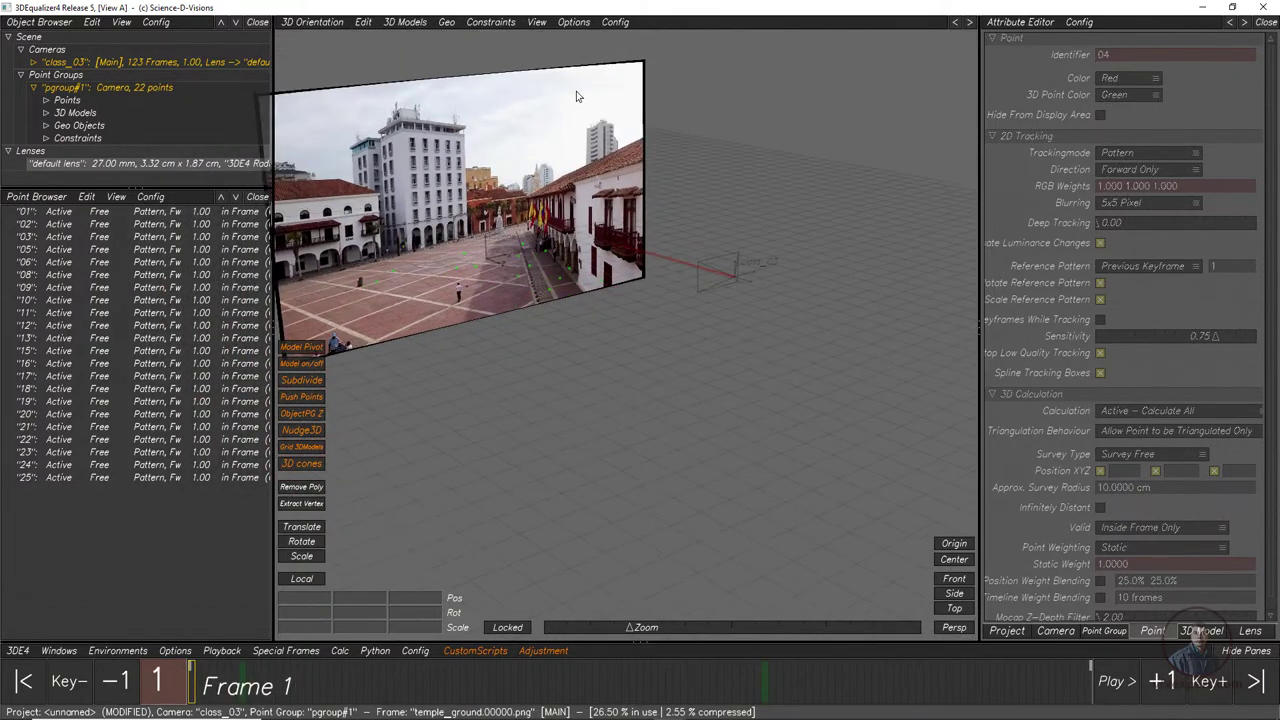
Set the imageplane display to None in the 3D view and inspect the bare point cloud and camera.
{"action": "left_click", "coordinate": [536, 22]}
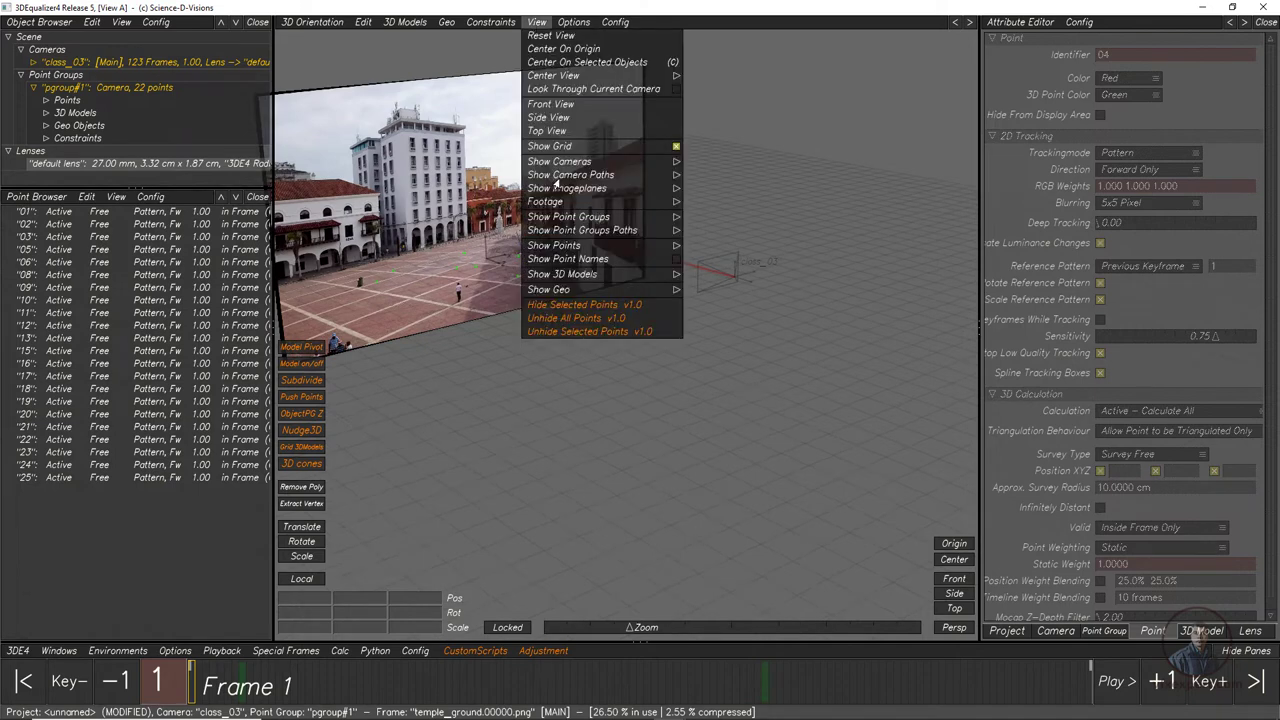
{"action": "mouse_move", "coordinate": [580, 190]}
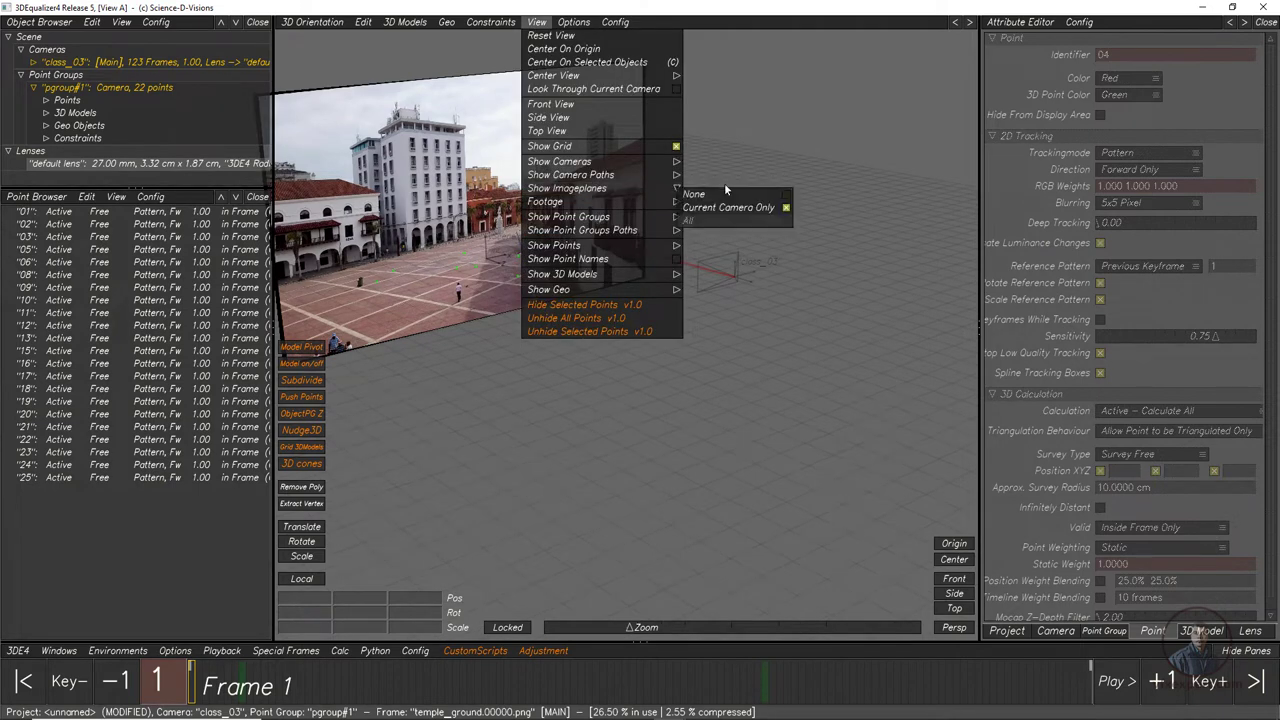
{"action": "left_click", "coordinate": [775, 194]}
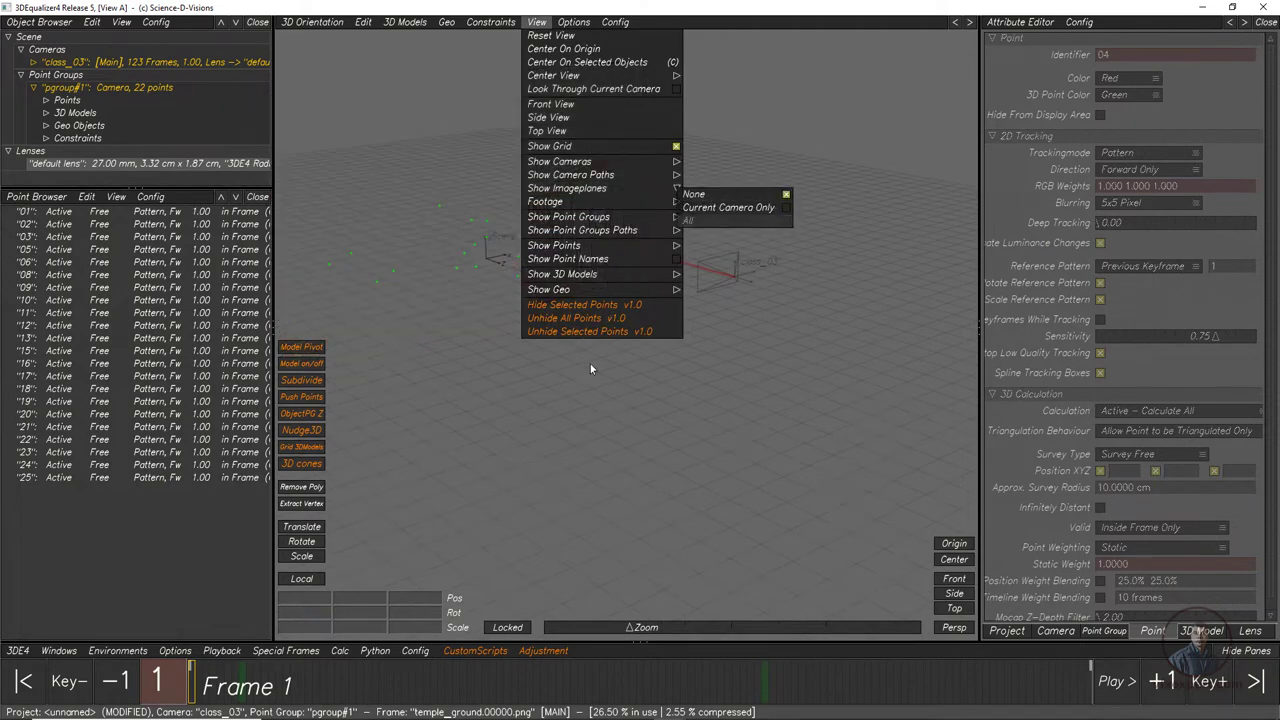
{"action": "left_click", "coordinate": [590, 369]}
{"action": "middle_click_drag", "start_coordinate": [647, 383], "coordinate": [736, 399]}
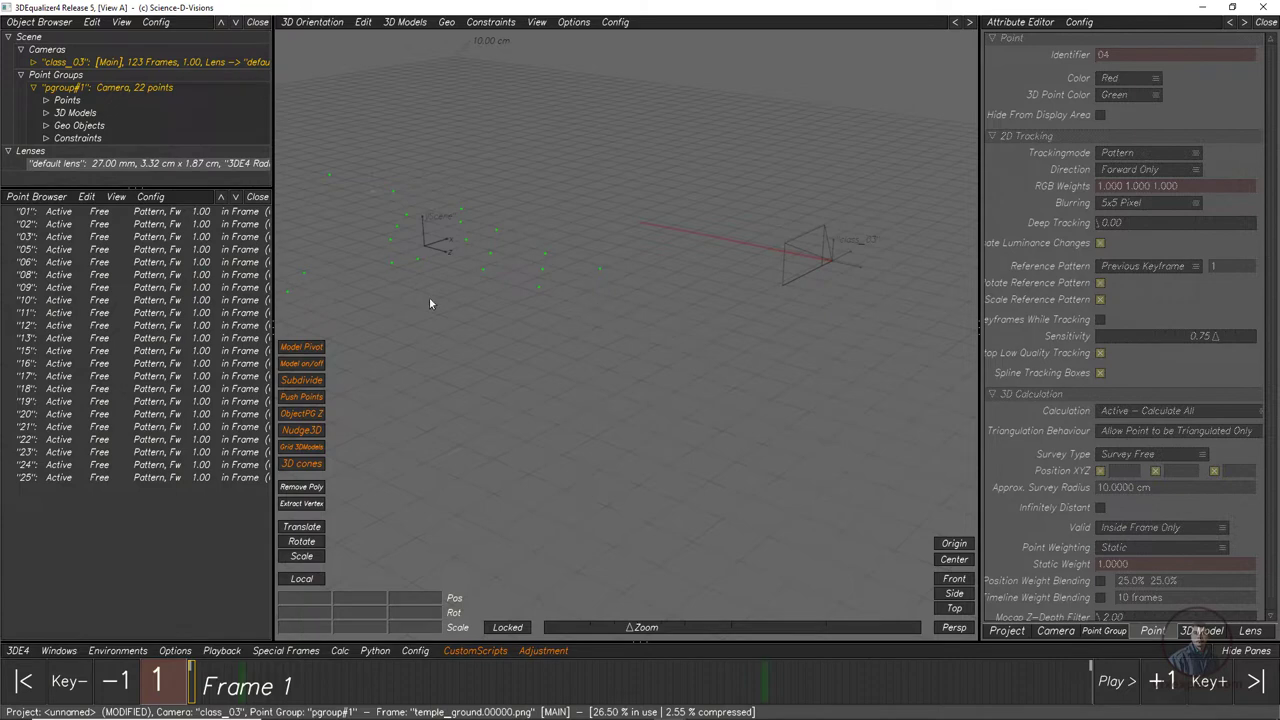
{"action": "middle_click_drag", "start_coordinate": [553, 317], "coordinate": [428, 126]}
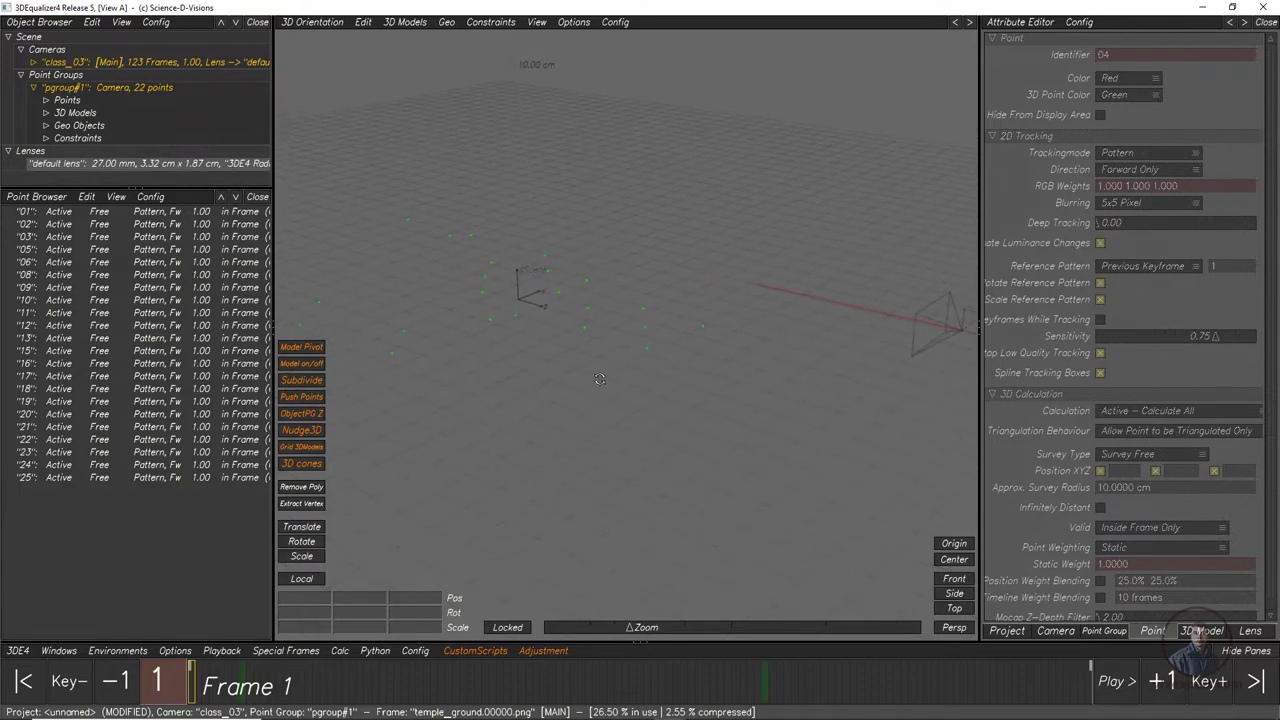
{"action": "middle_click_drag", "start_coordinate": [600, 379], "coordinate": [438, 101]}
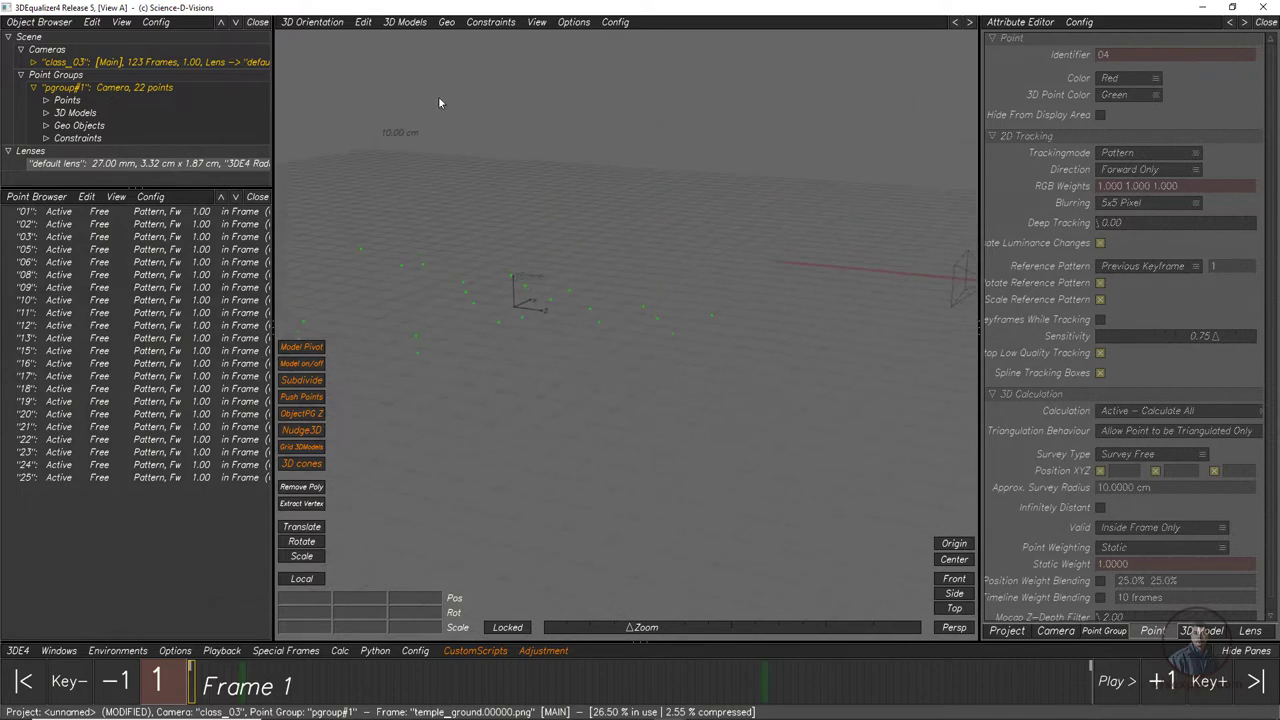
Create a cube 3D model in the scene and check where it sits among the solved points.
{"action": "left_click", "coordinate": [407, 23]}
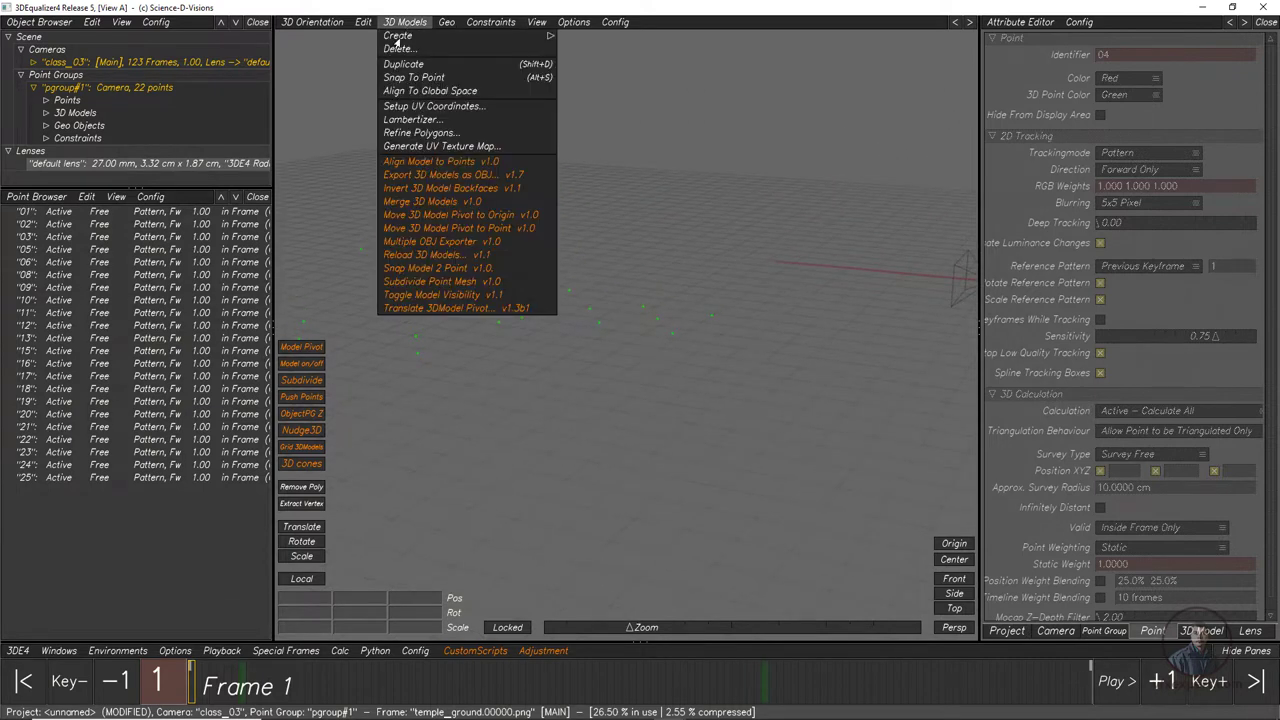
{"action": "mouse_move", "coordinate": [411, 38]}
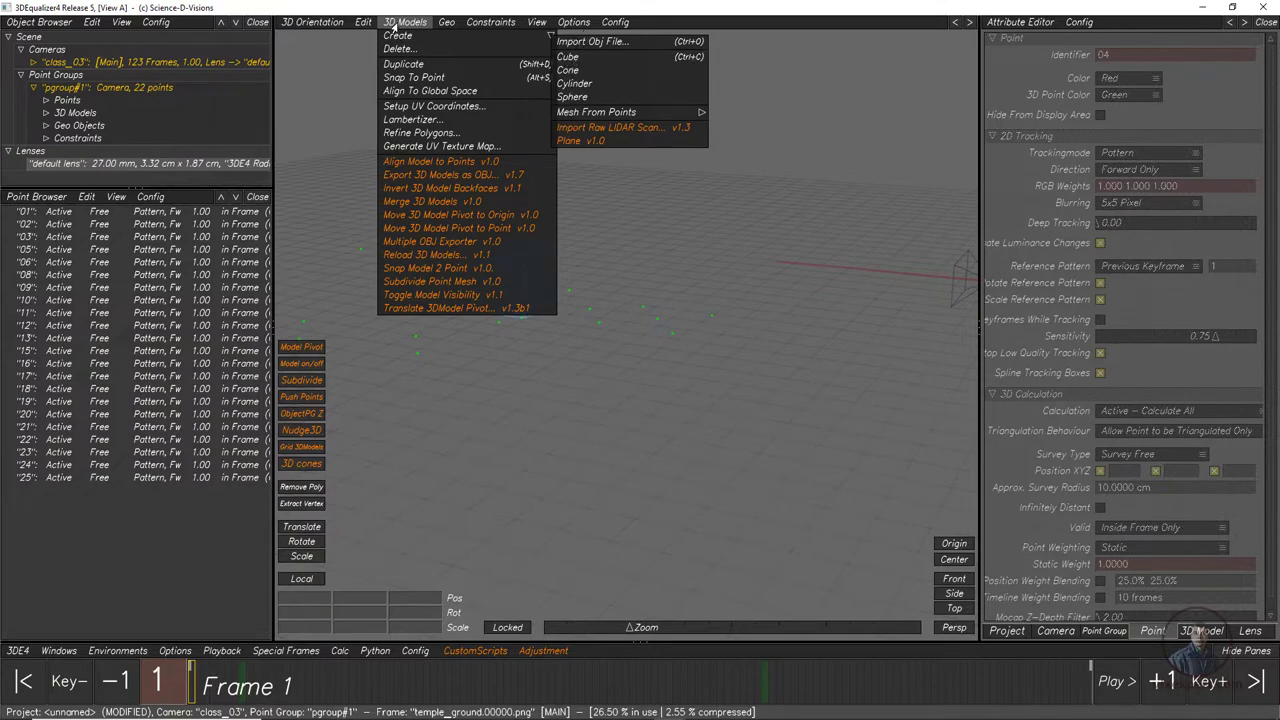
{"action": "left_click", "coordinate": [570, 58]}
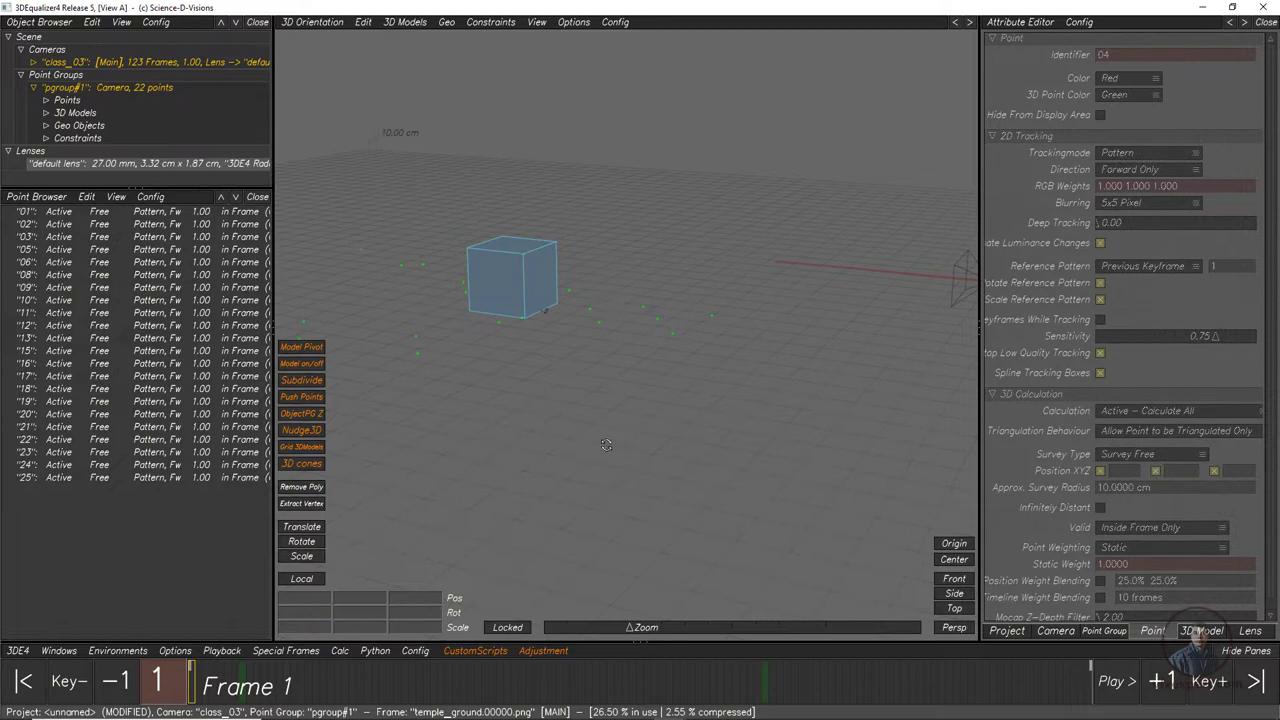
{"action": "middle_click_drag", "start_coordinate": [605, 444], "coordinate": [543, 307]}
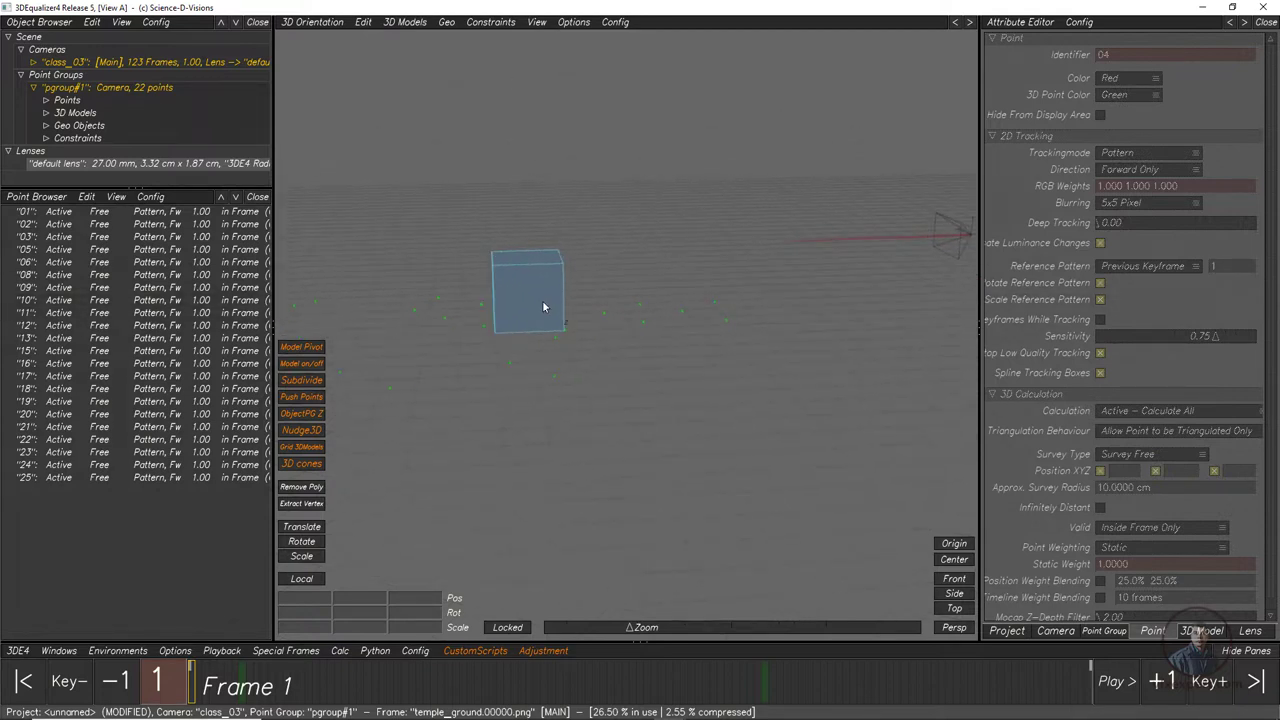
Show the cube over the footage with the Lineup controls and hide the horizon line.
{"action": "left_click", "coordinate": [310, 22]}
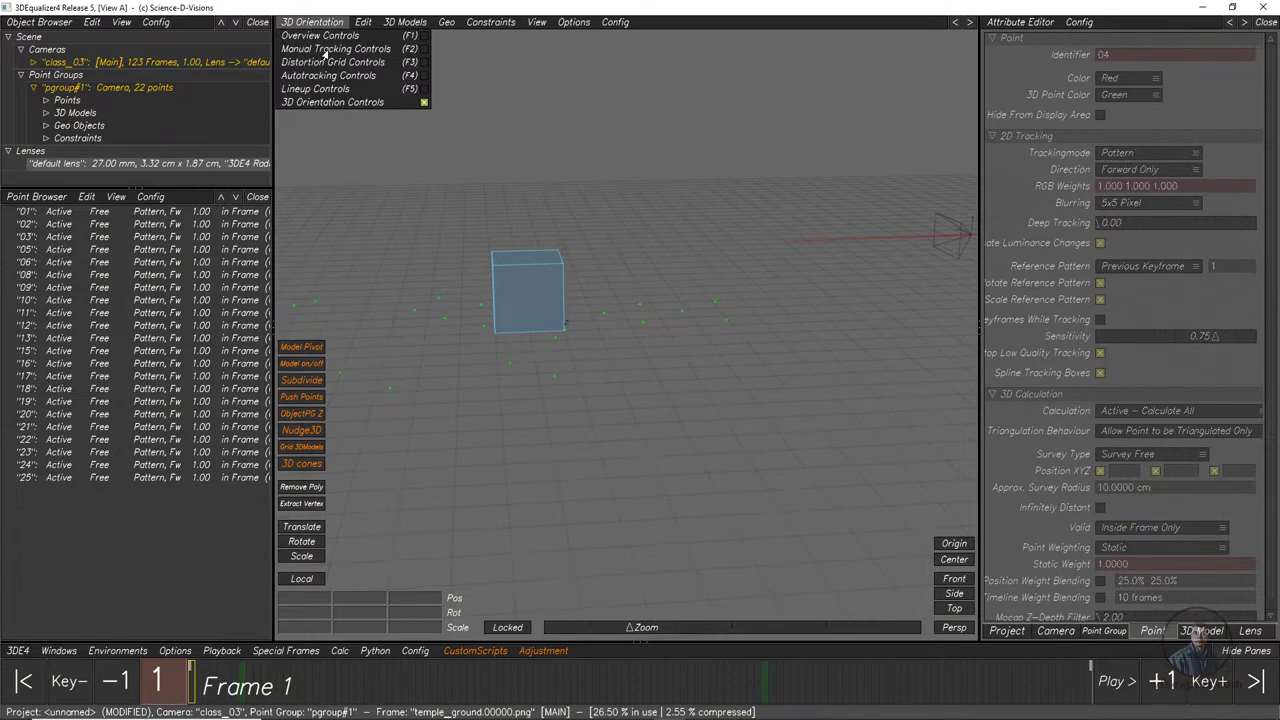
{"action": "left_click", "coordinate": [324, 49]}
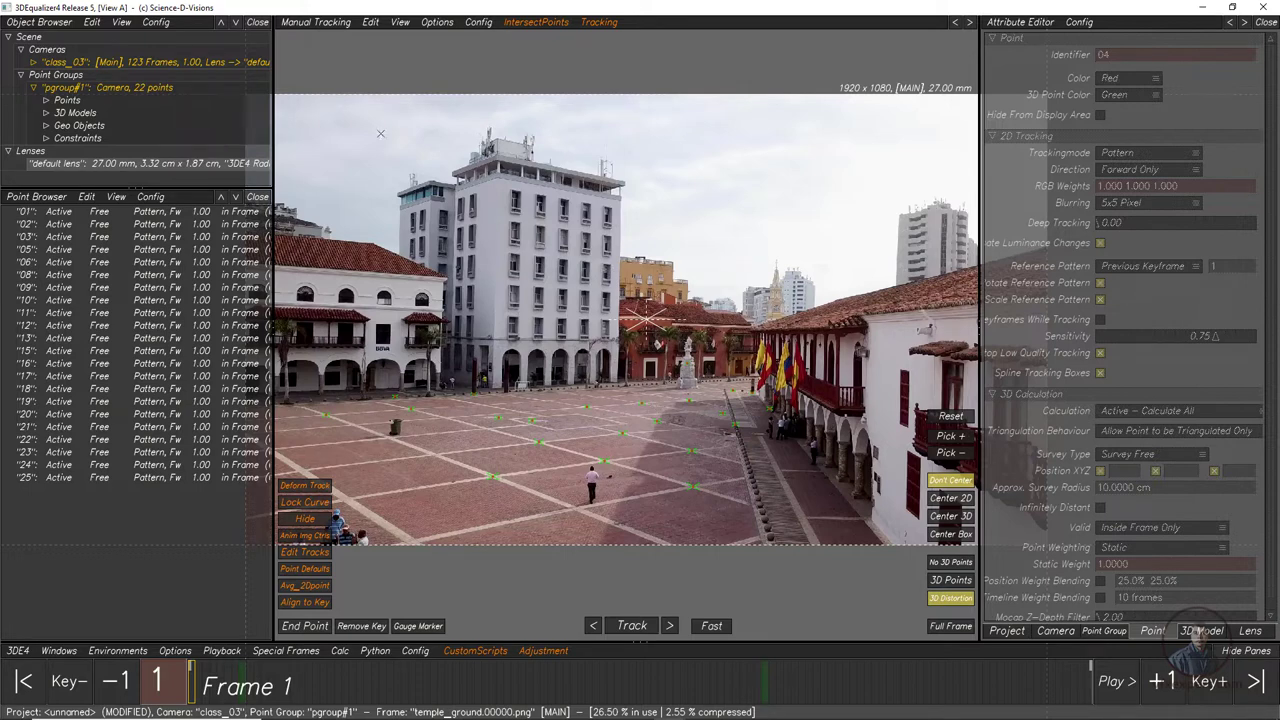
{"action": "left_click", "coordinate": [309, 23]}
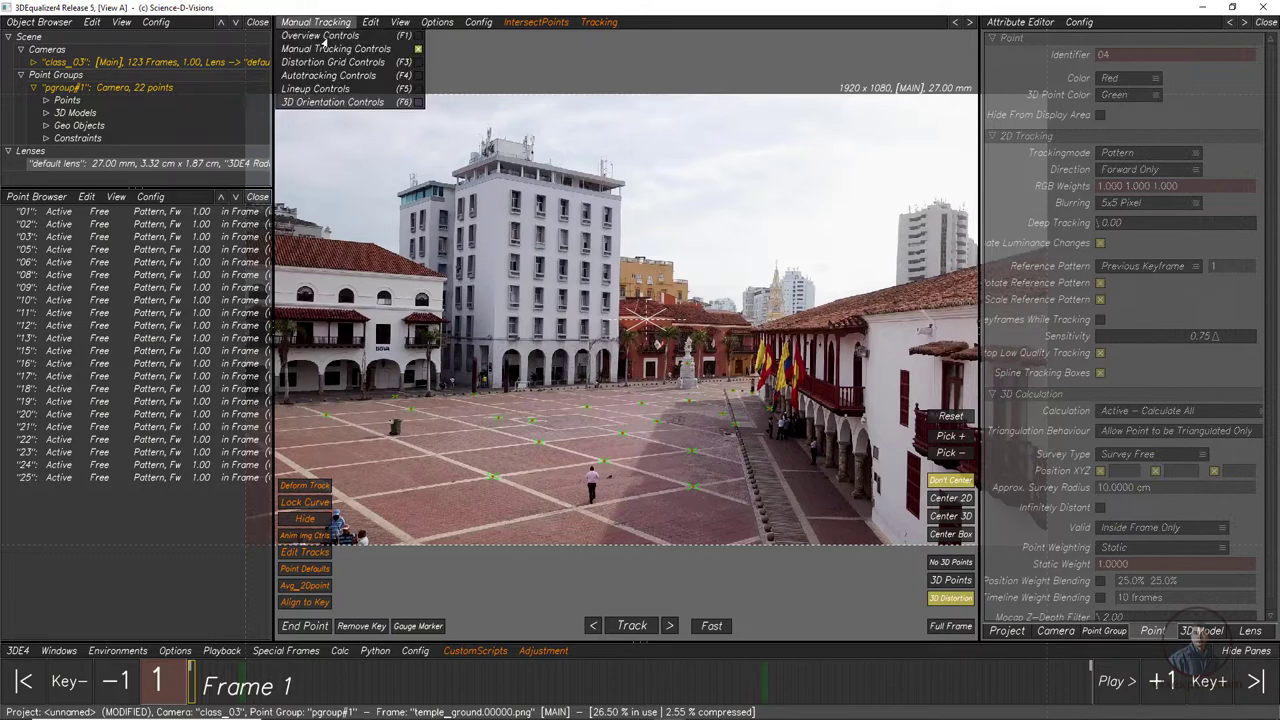
{"action": "left_click", "coordinate": [322, 89]}
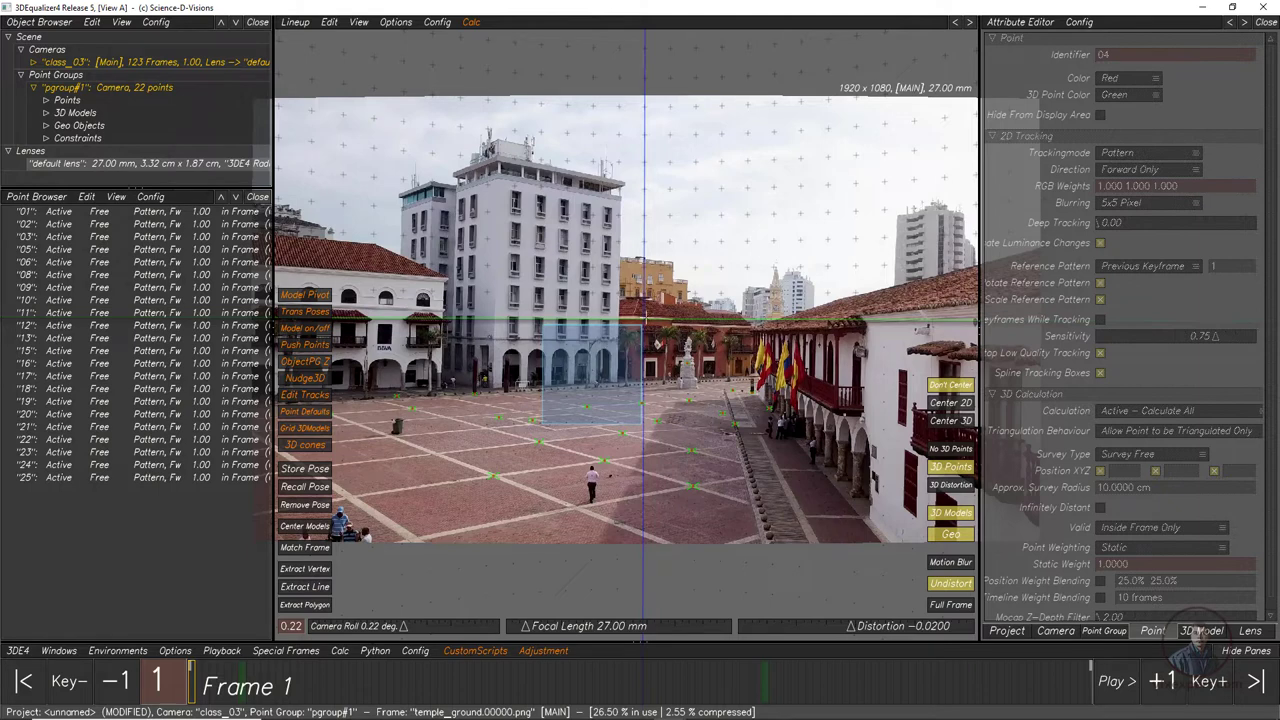
{"action": "left_click", "coordinate": [357, 22]}
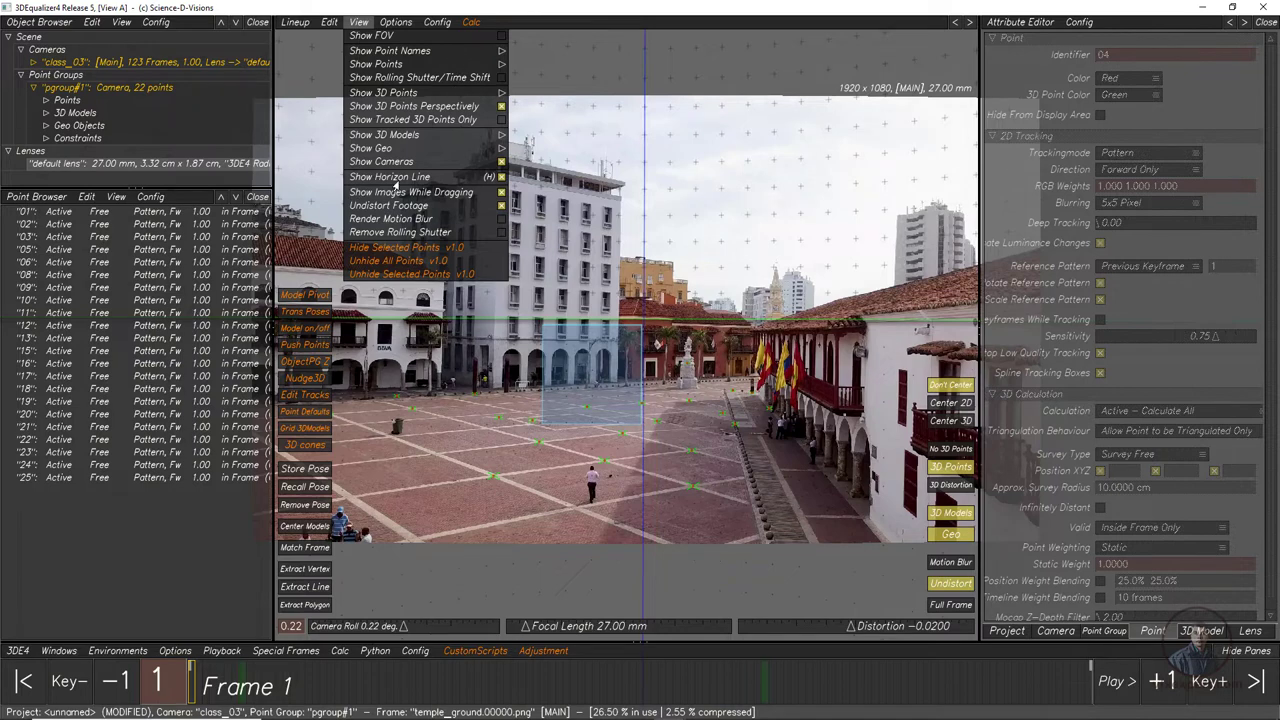
{"action": "left_click", "coordinate": [499, 177]}
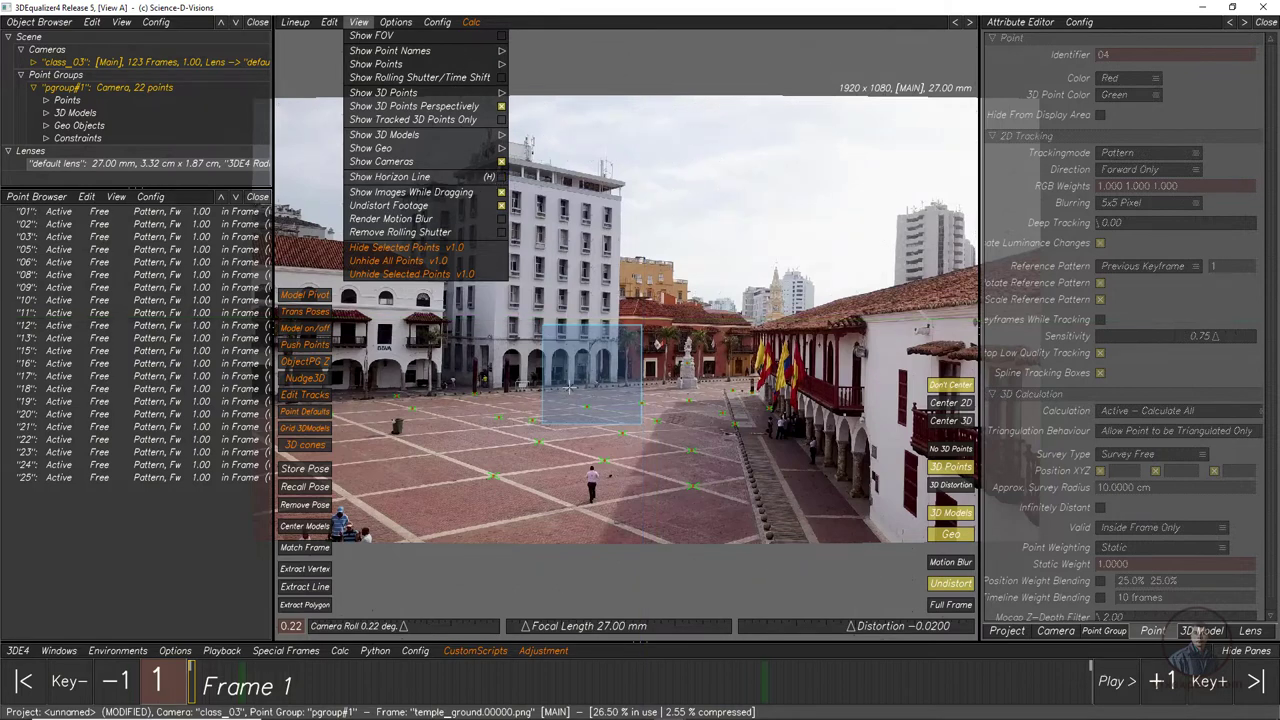
{"action": "left_click", "coordinate": [352, 24]}
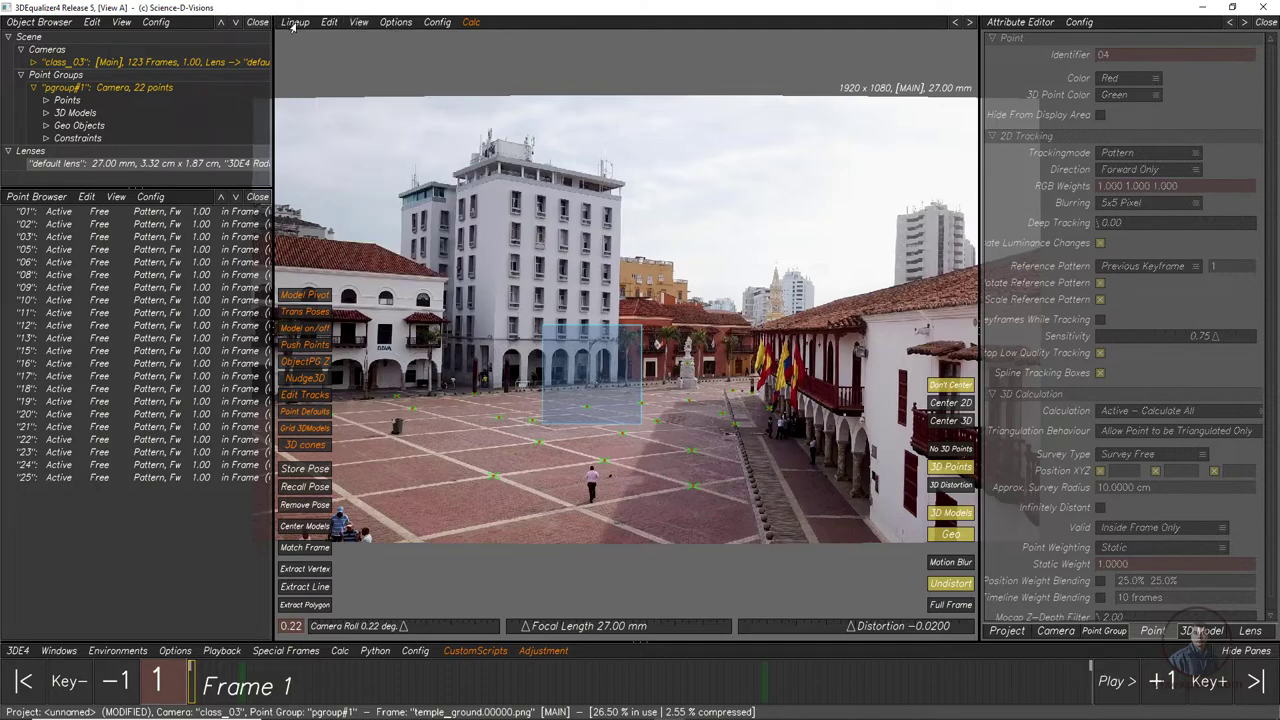
Select point 12 on the plaza and snap the cube to it with the 3D Orientation controls.
{"action": "scroll", "coordinate": [484, 340], "scroll_direction": "up", "scroll_amount": 2}
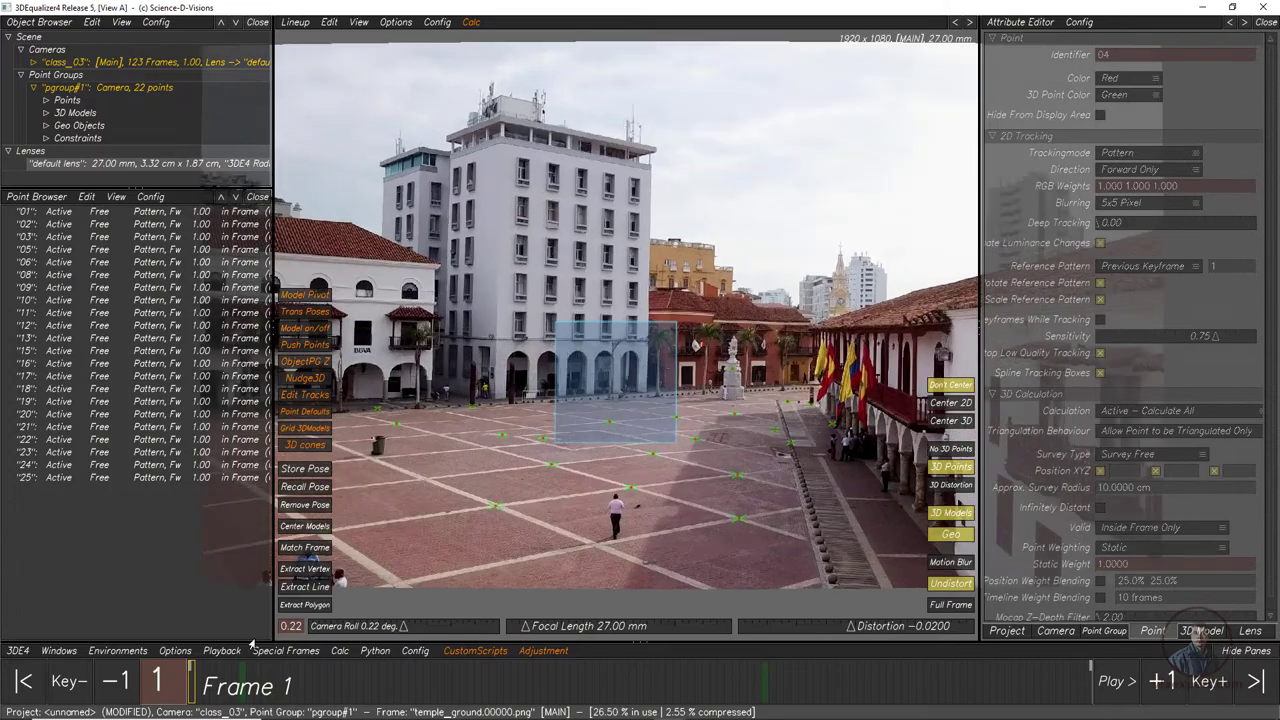
{"action": "mouse_move", "coordinate": [213, 688]}
{"action": "left_mouse_down"}
{"action": "mouse_move", "coordinate": [852, 685]}
{"action": "mouse_move", "coordinate": [200, 687]}
{"action": "left_mouse_up"}
{"action": "scroll", "coordinate": [608, 405], "scroll_direction": "up", "scroll_amount": 2}
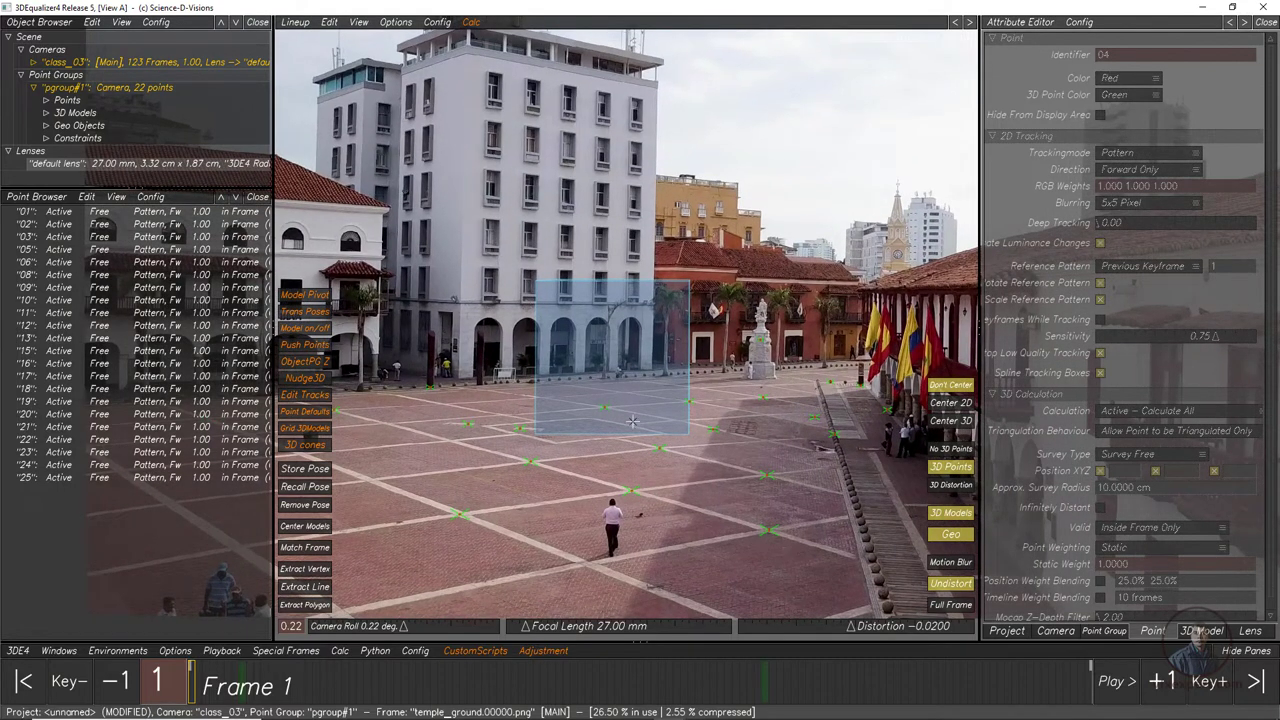
{"action": "left_click", "coordinate": [603, 410]}
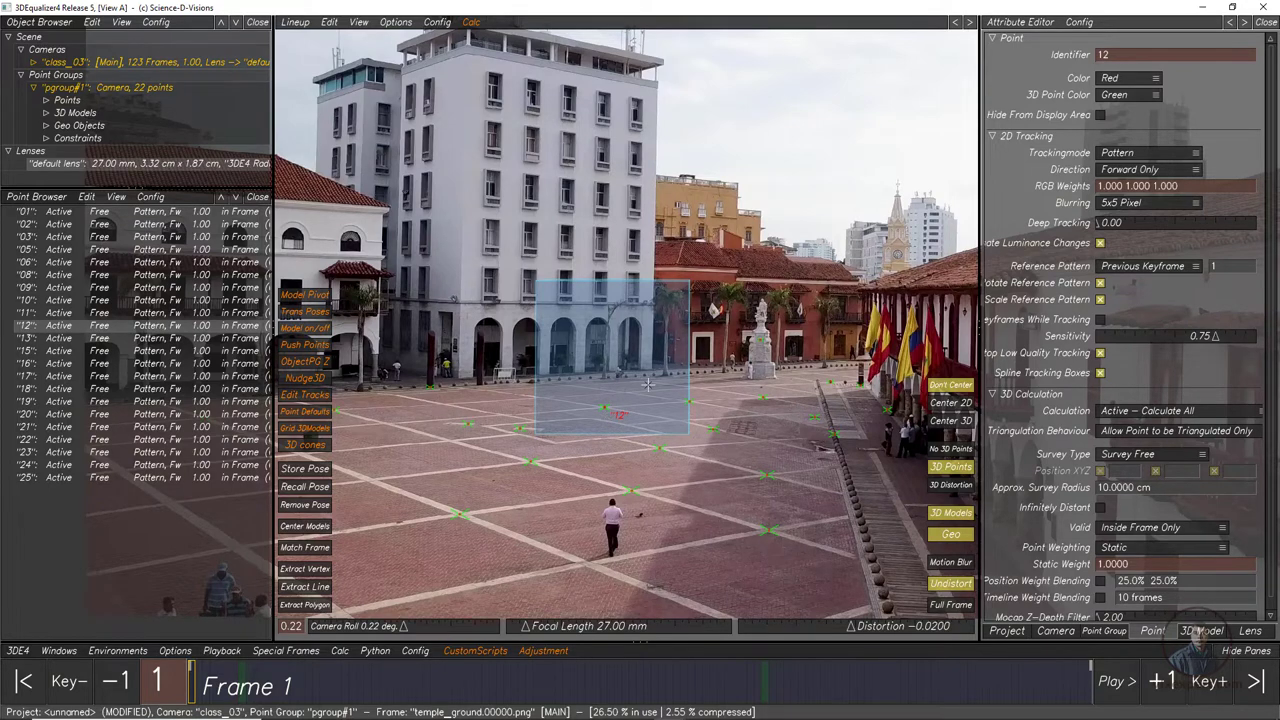
{"action": "left_click", "coordinate": [296, 22]}
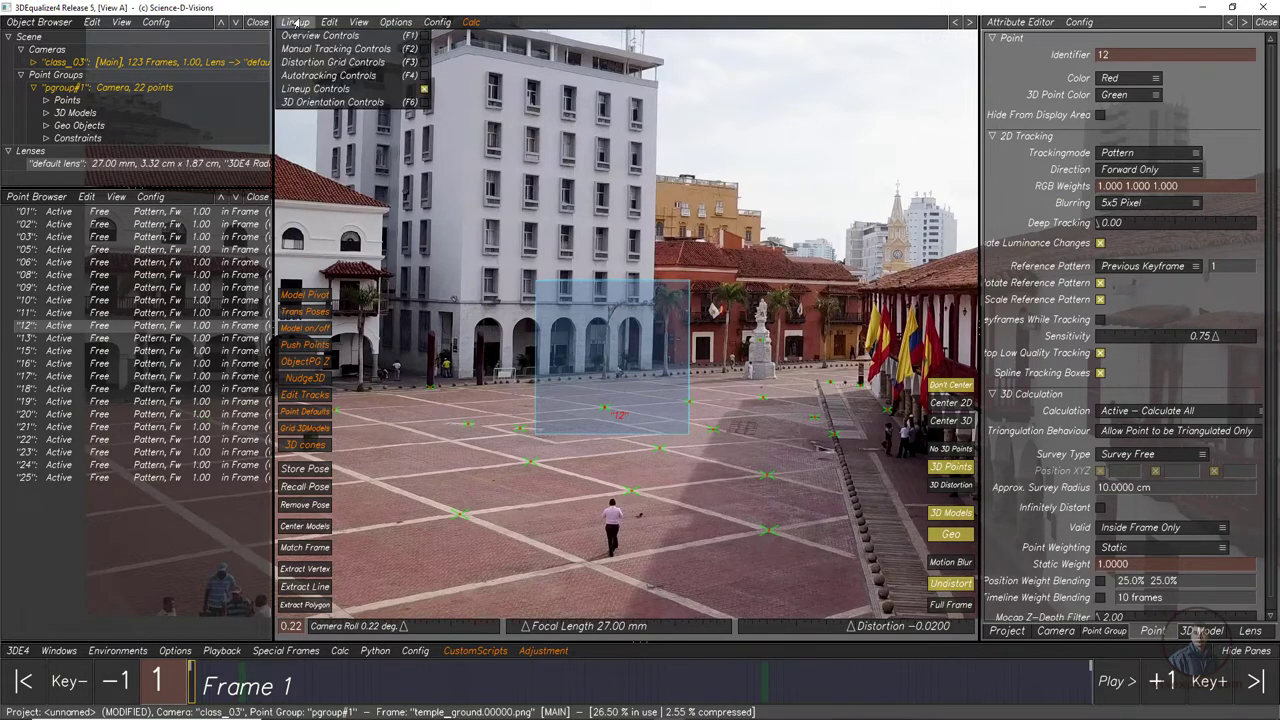
{"action": "left_click", "coordinate": [315, 102]}
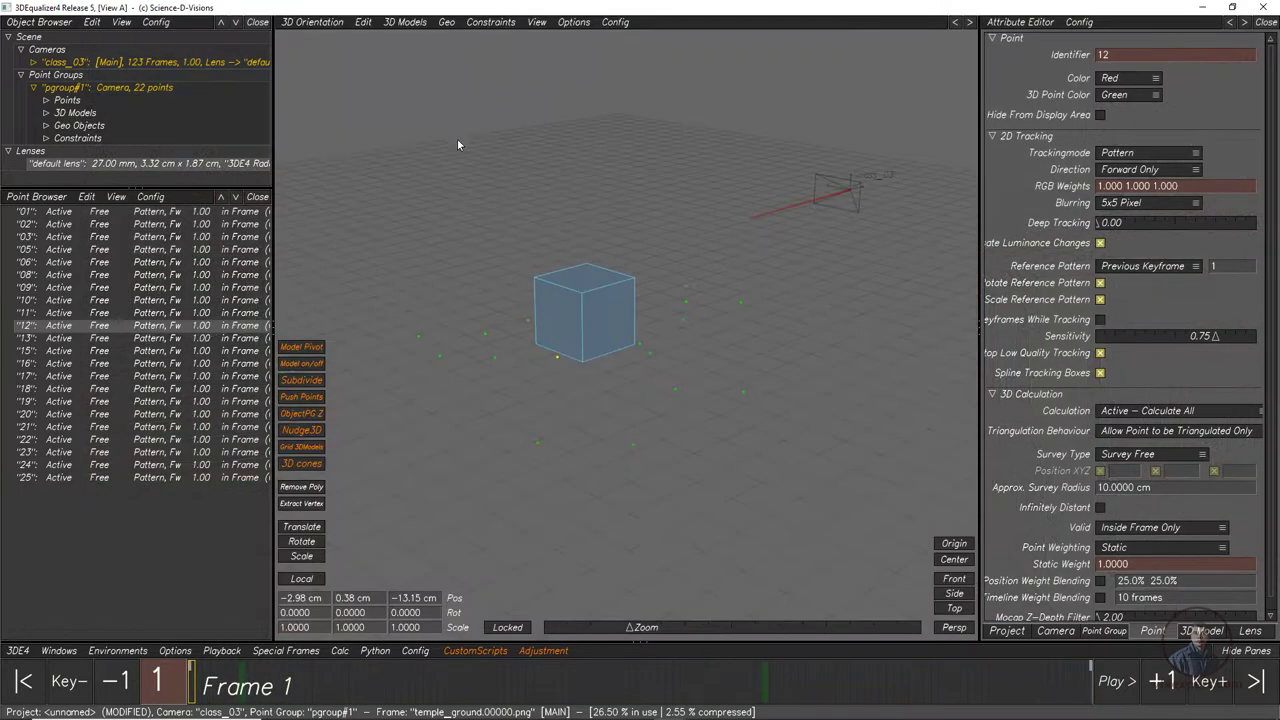
{"action": "middle_click_drag", "start_coordinate": [550, 436], "coordinate": [629, 508]}
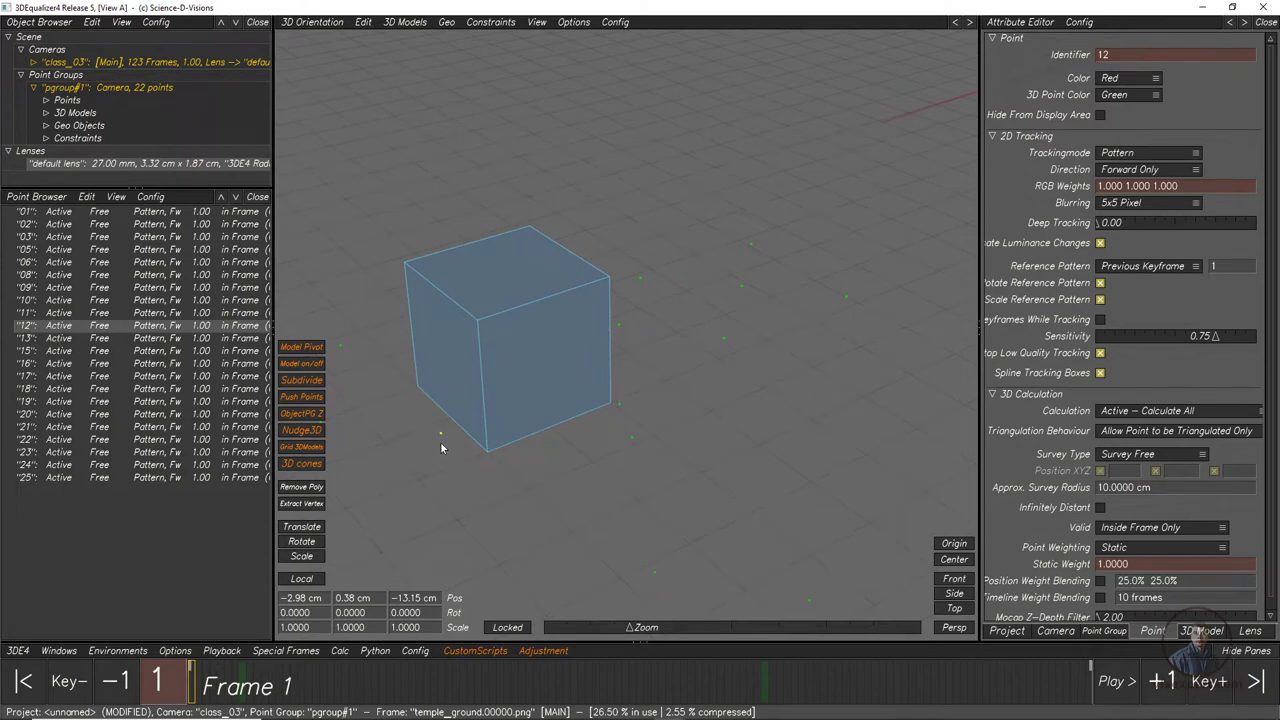
{"action": "left_click", "coordinate": [521, 256]}
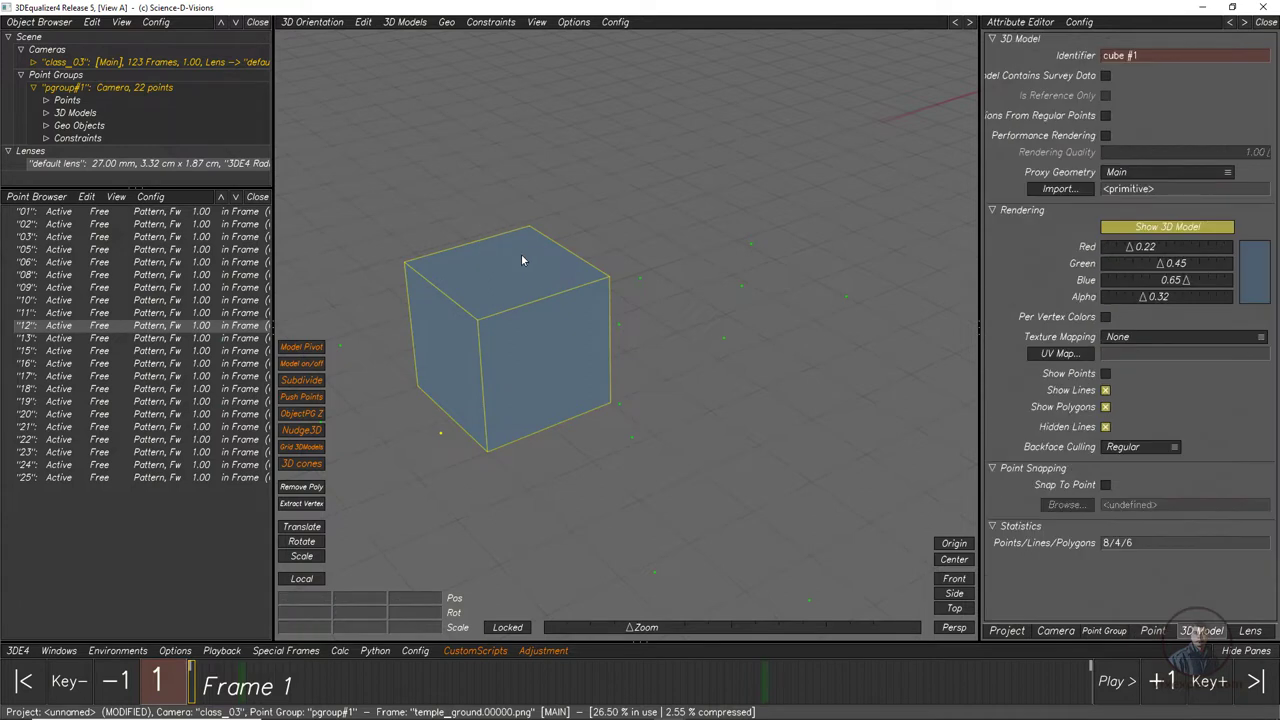
{"action": "left_click", "coordinate": [405, 22]}
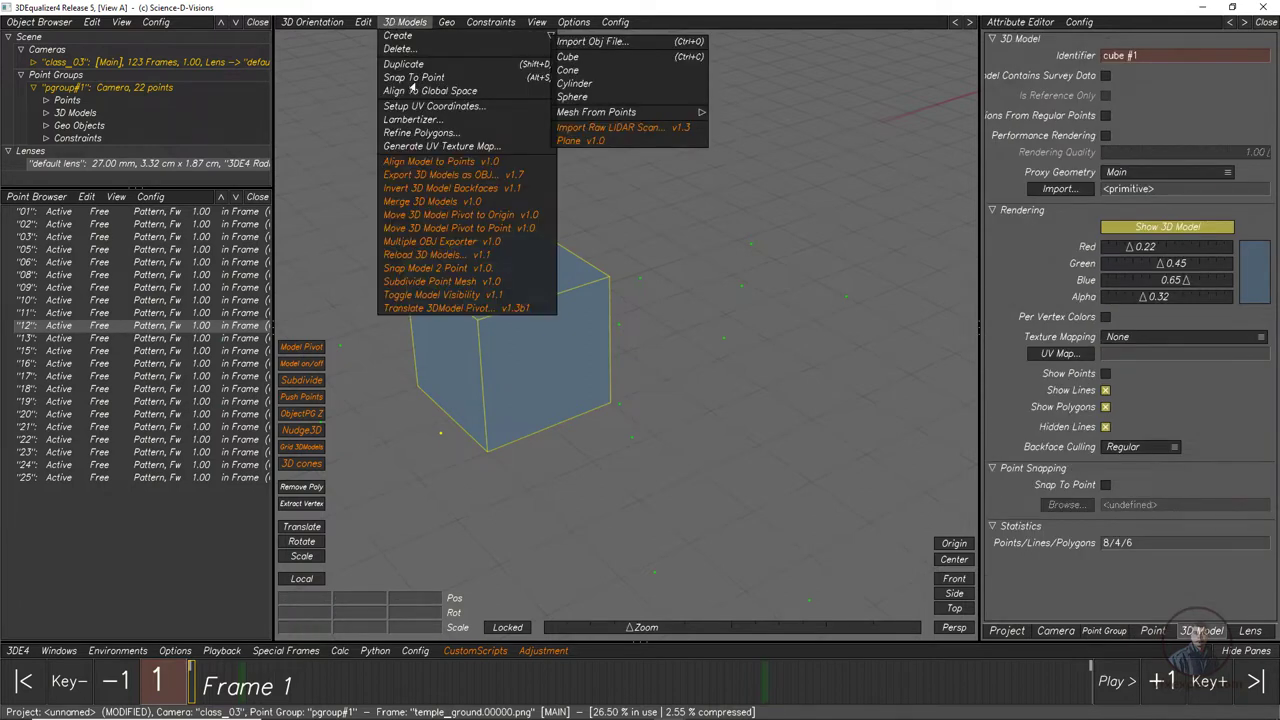
{"action": "key", "text": "alt+s"}
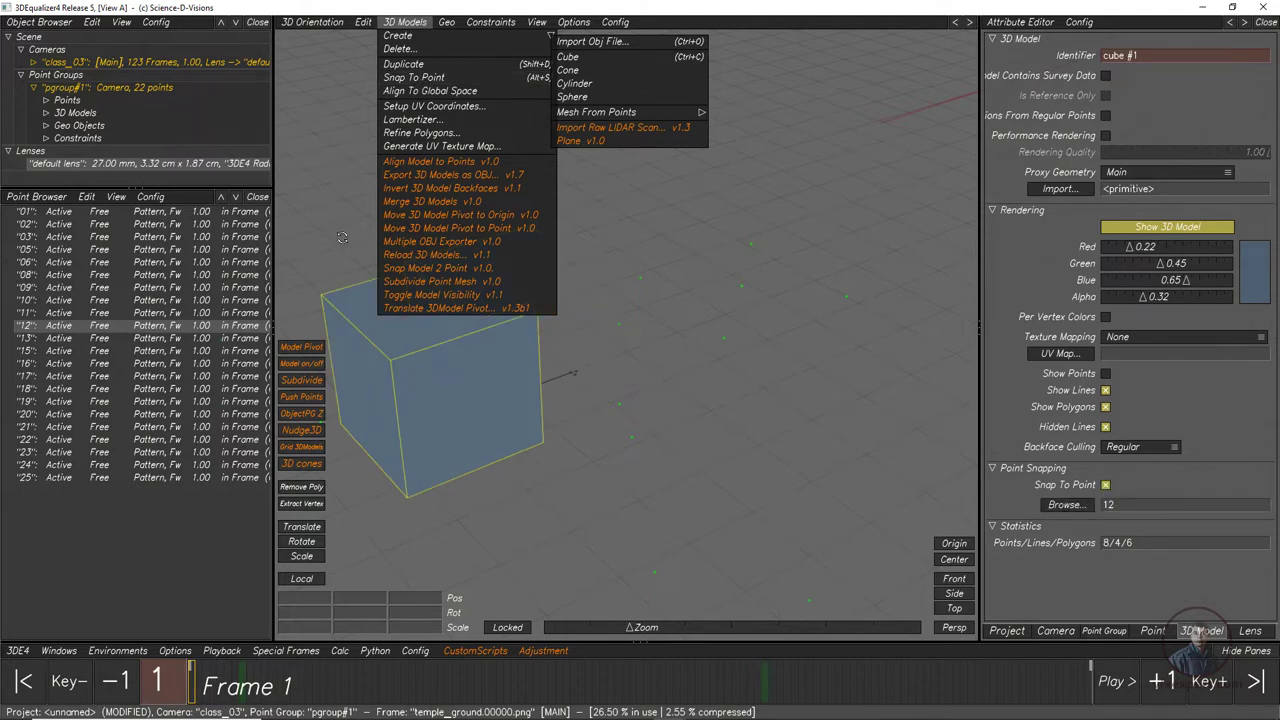
Inspect the snapped cube among the solved points and over the footage with the Lineup controls.
{"action": "left_click", "coordinate": [622, 345]}
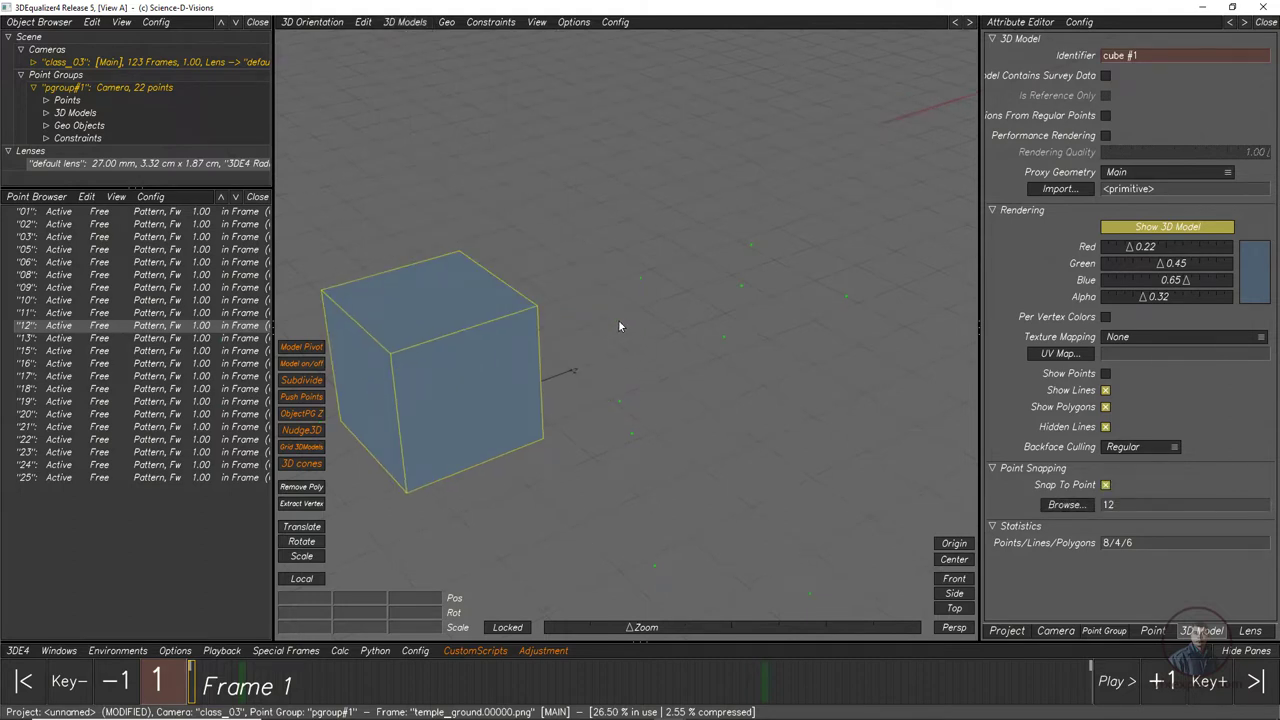
{"action": "middle_click_drag", "start_coordinate": [620, 517], "coordinate": [366, 57]}
{"action": "left_click", "coordinate": [312, 22]}
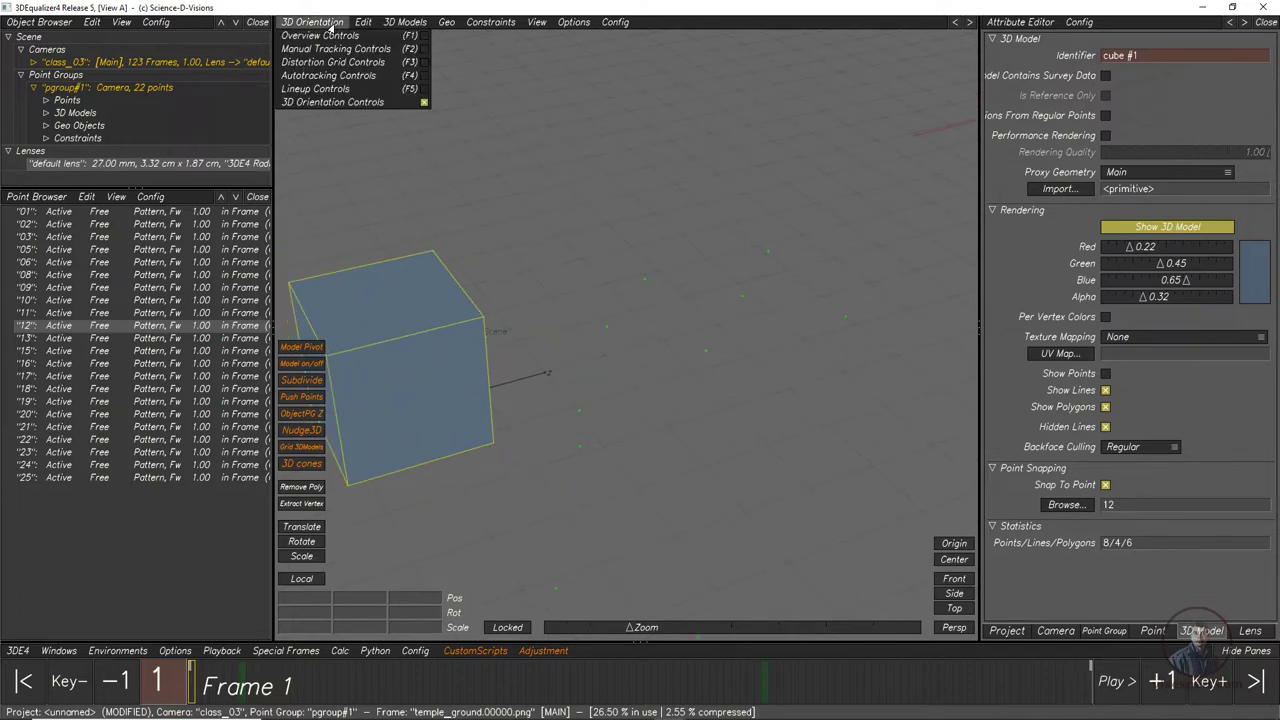
{"action": "left_click", "coordinate": [304, 89]}
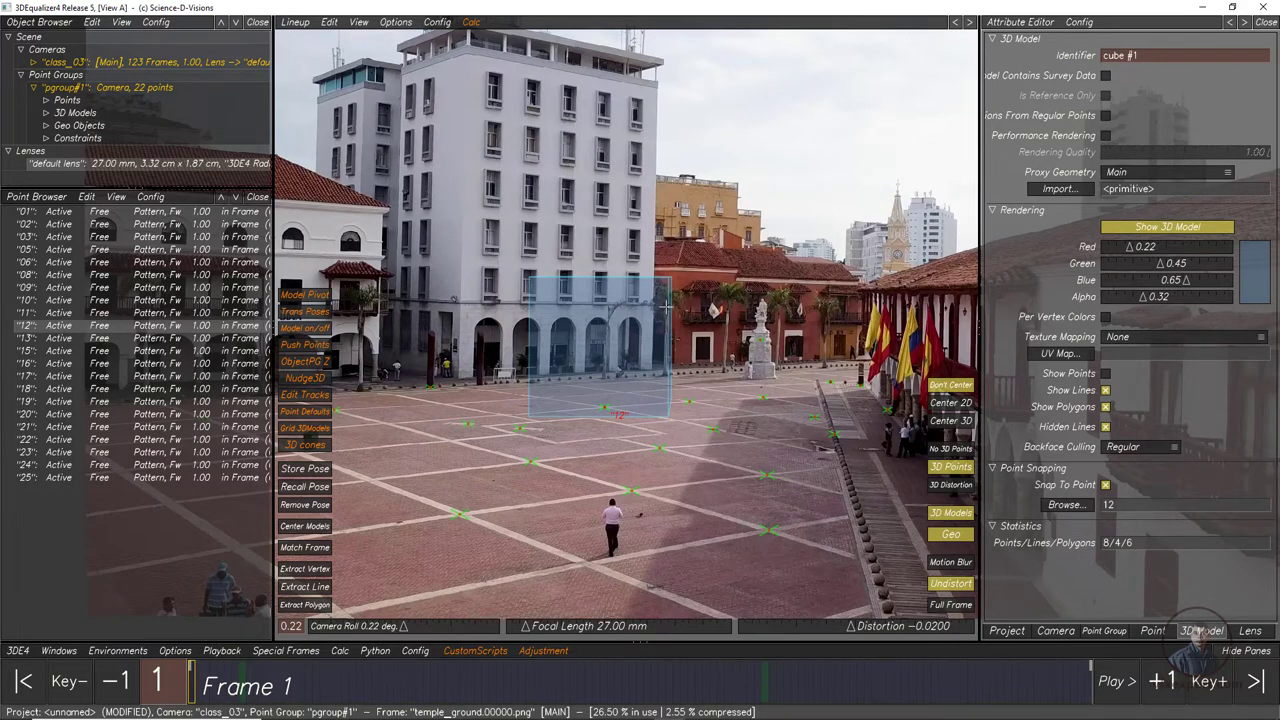
Return to the 3D Orientation controls, select the cube and list it under the point group's 3D Models.
{"action": "left_click", "coordinate": [300, 22]}
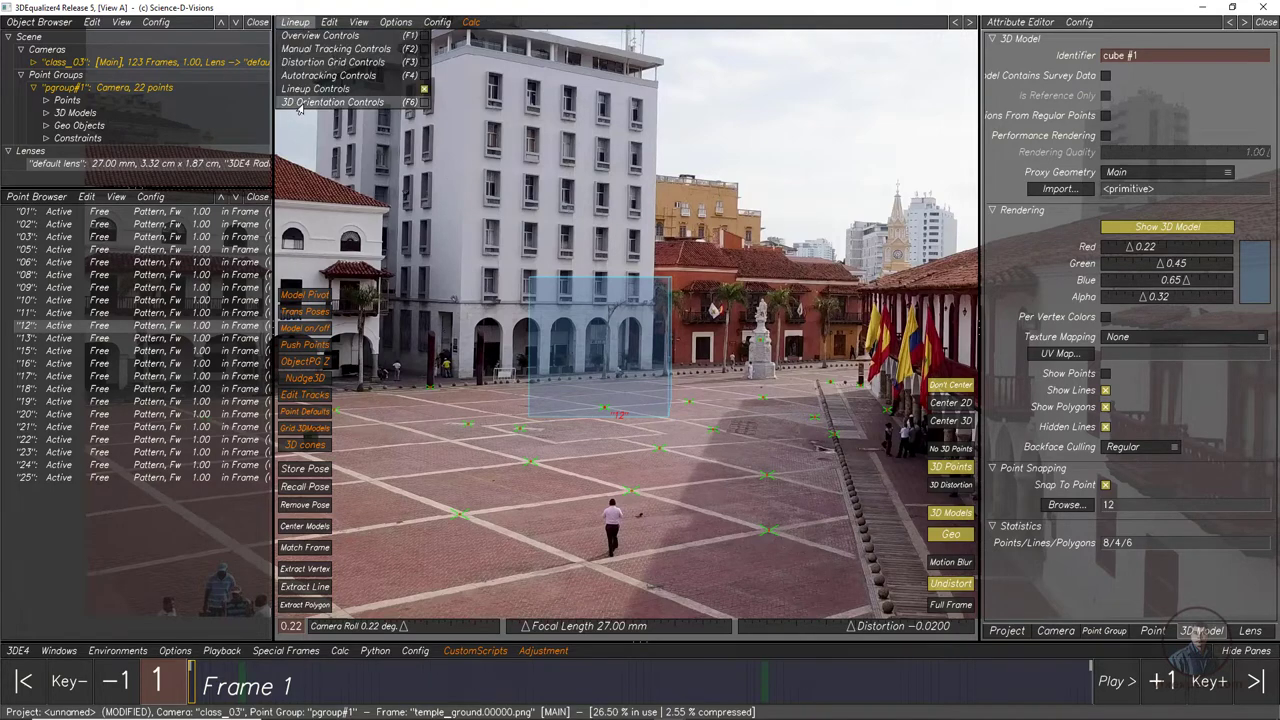
{"action": "left_click", "coordinate": [300, 103]}
{"action": "left_click_drag", "start_coordinate": [724, 452], "coordinate": [763, 449]}
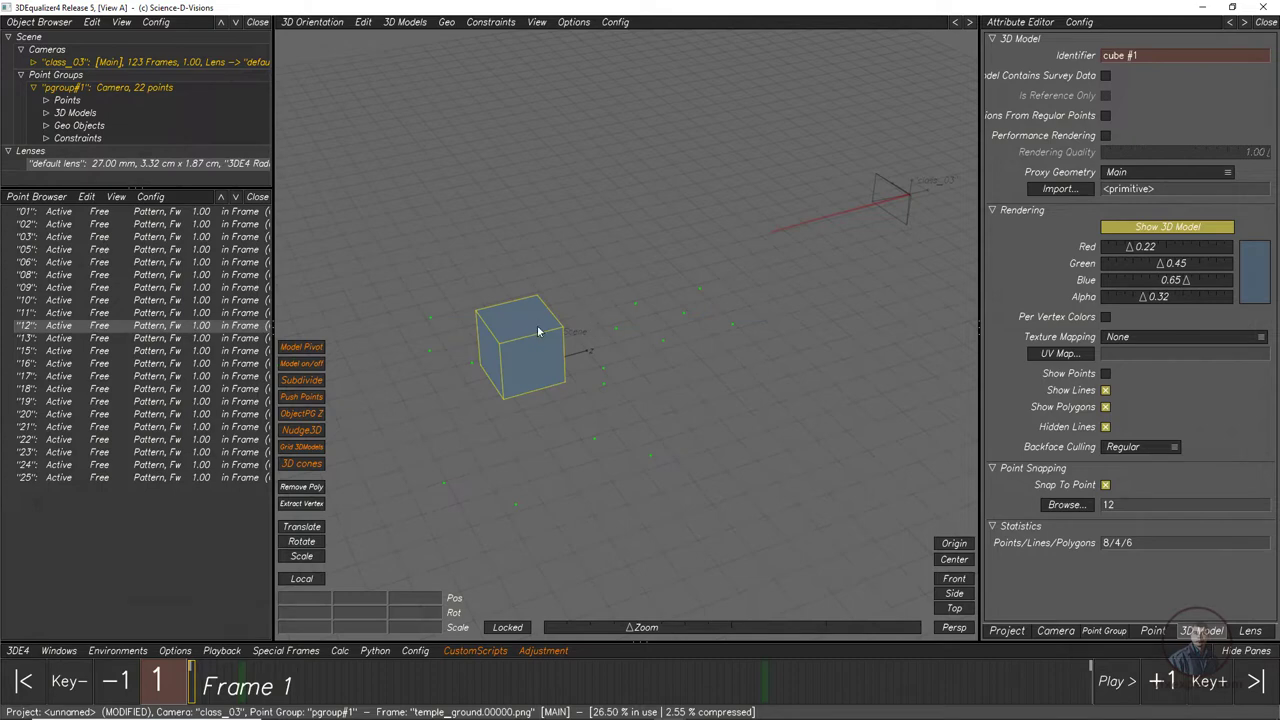
{"action": "left_click", "coordinate": [591, 176]}
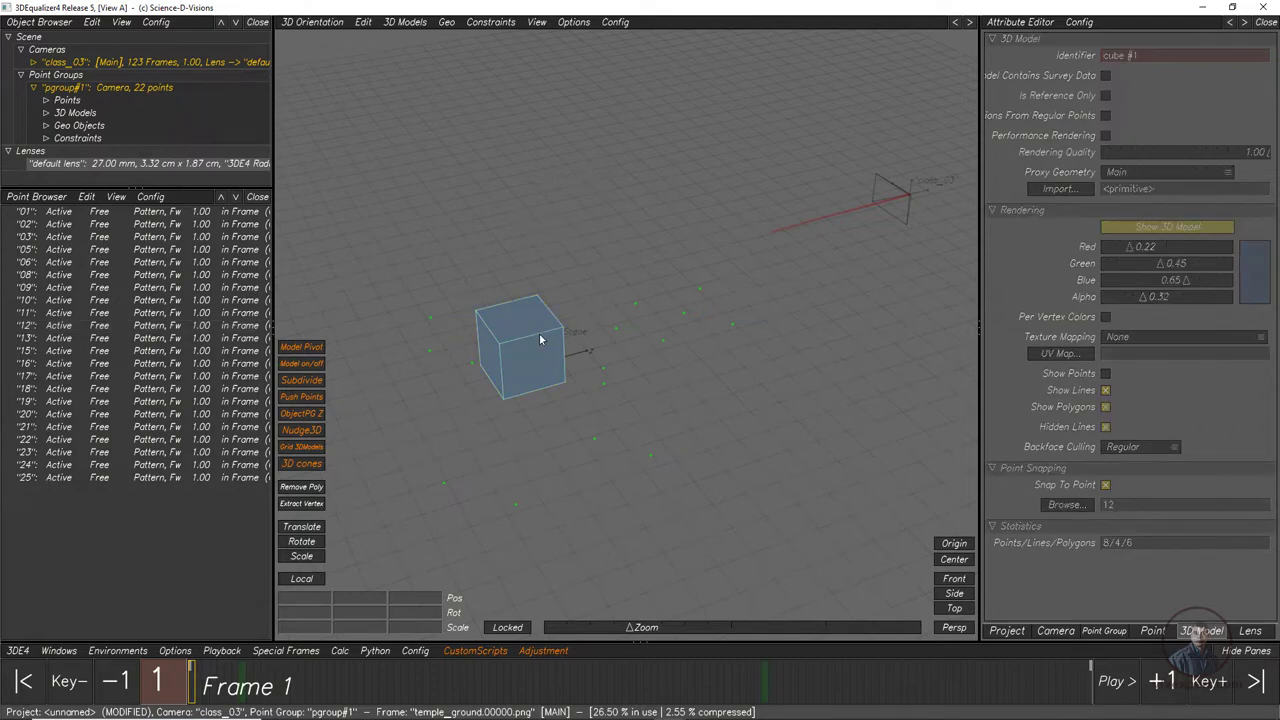
{"action": "middle_click_drag", "start_coordinate": [537, 351], "coordinate": [536, 255]}
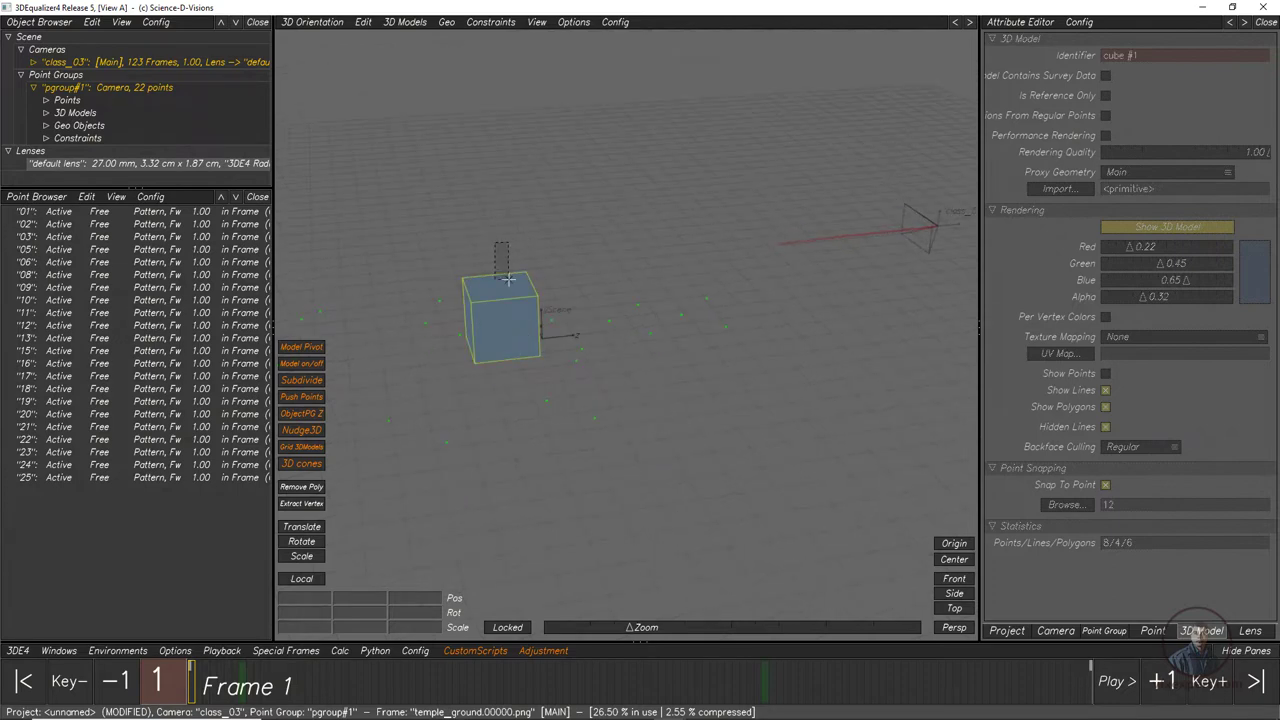
{"action": "left_click", "coordinate": [508, 277]}
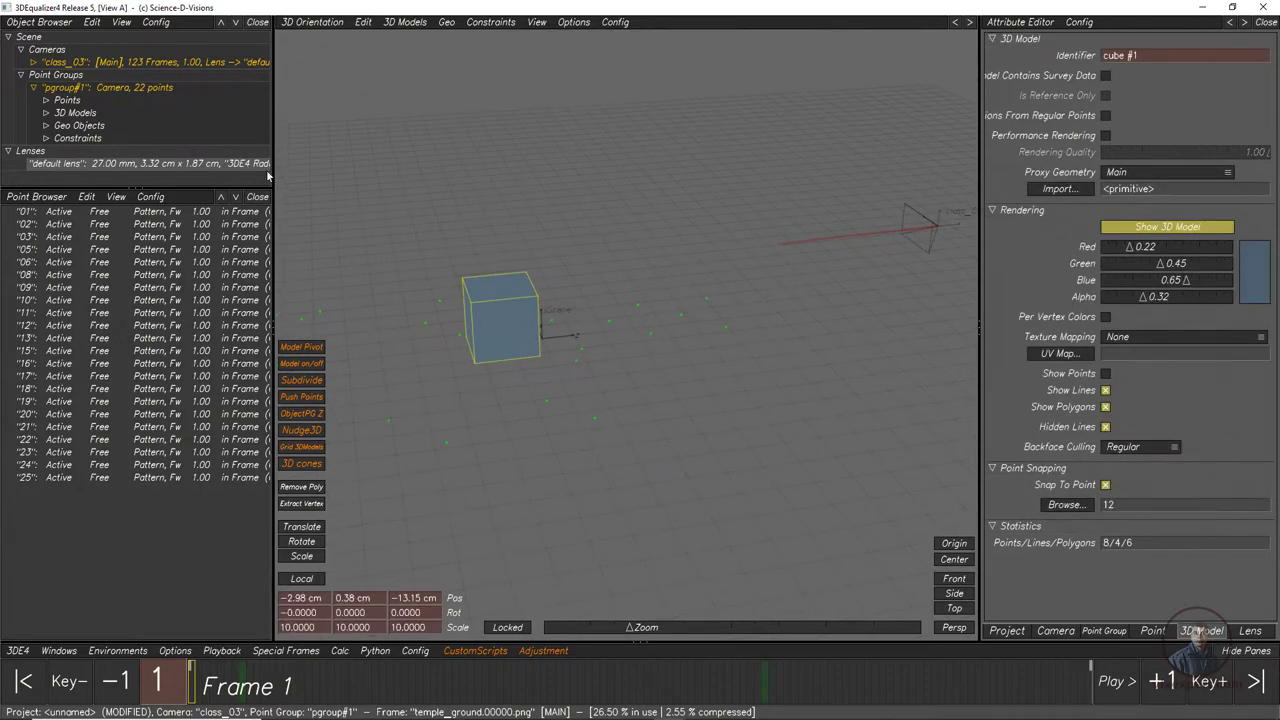
{"action": "left_click", "coordinate": [45, 113]}
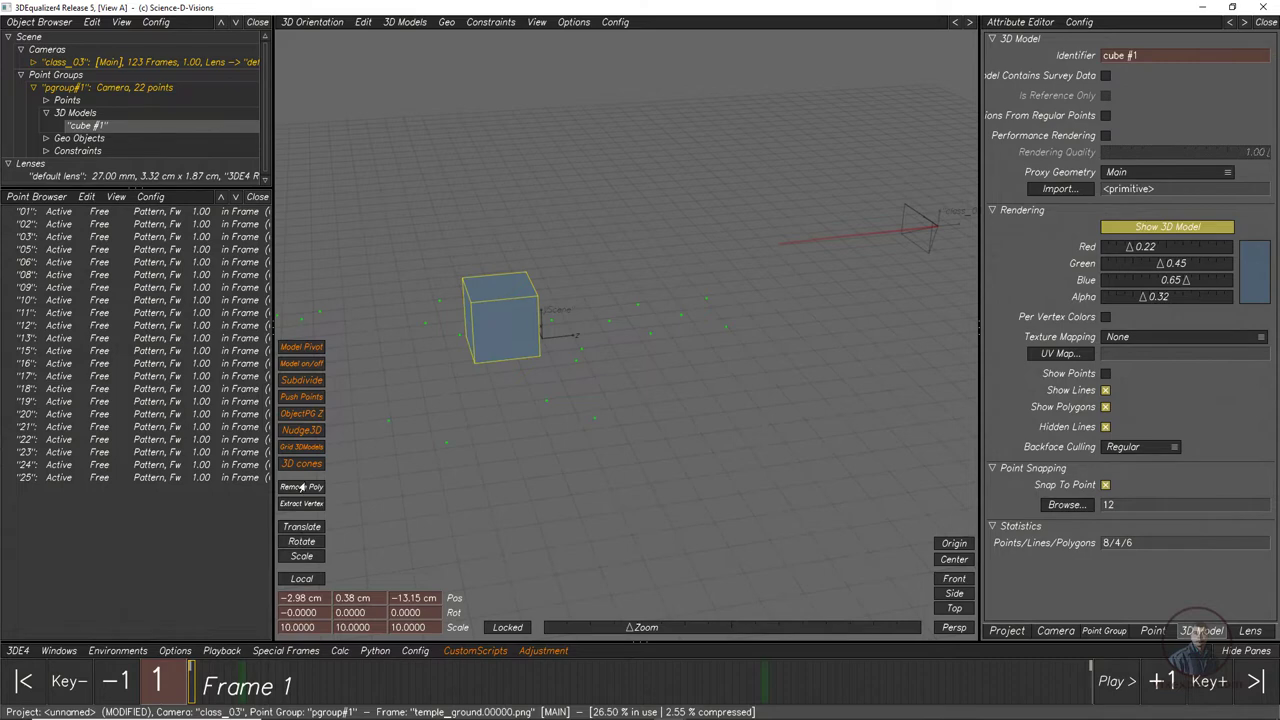
Scale the cube down to about 4.36 x 4.29 x 4.29 with the Scale manipulator.
{"action": "left_click", "coordinate": [301, 557]}
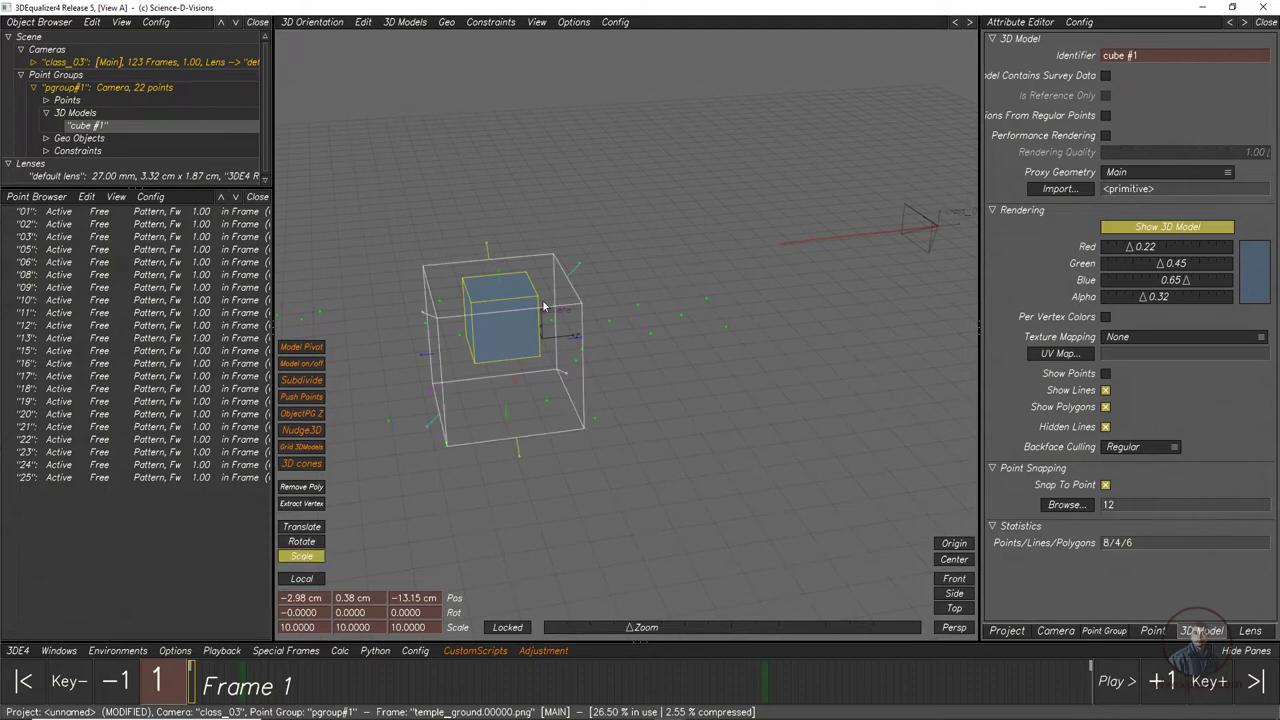
{"action": "middle_click_drag", "start_coordinate": [590, 340], "coordinate": [402, 261]}
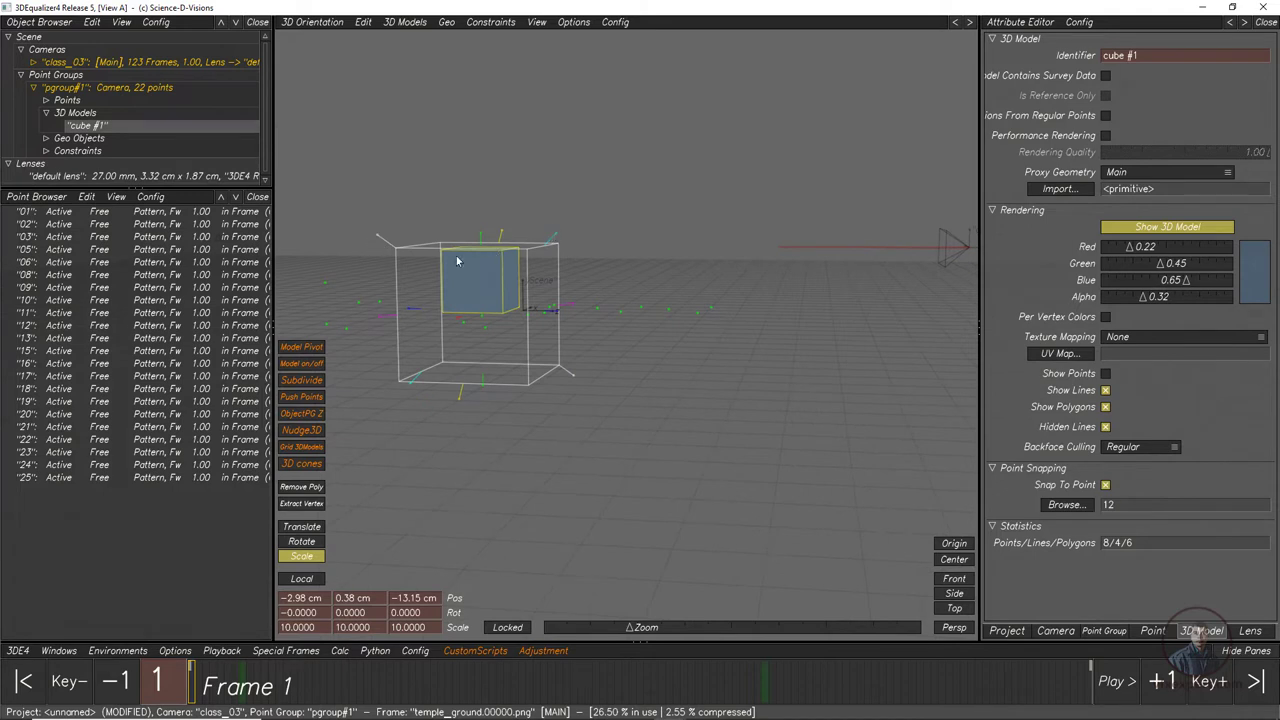
{"action": "middle_click_drag", "start_coordinate": [623, 380], "coordinate": [543, 188]}
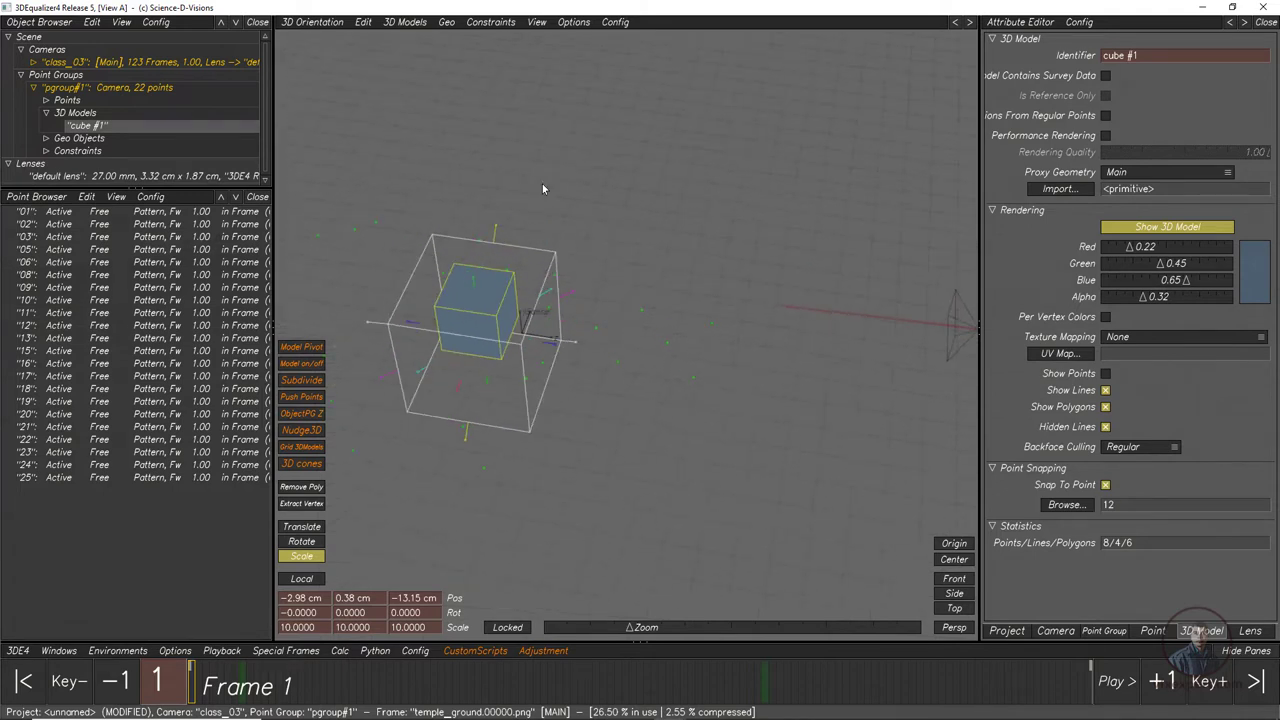
{"action": "left_click_drag", "start_coordinate": [457, 391], "coordinate": [451, 399]}
{"action": "left_click_drag", "start_coordinate": [362, 329], "coordinate": [405, 345]}
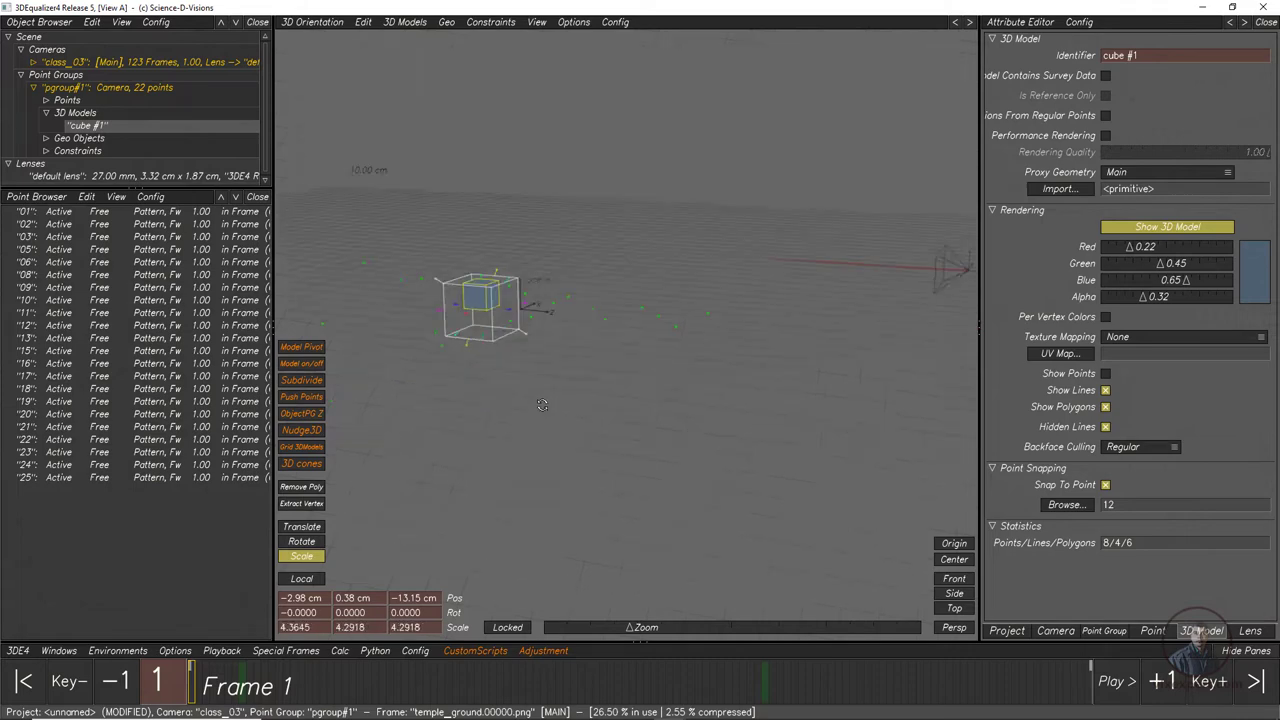
Check the scaled-down cube against the plaza footage with the Lineup controls.
{"action": "middle_click_drag", "start_coordinate": [405, 345], "coordinate": [320, 30]}
{"action": "left_click", "coordinate": [314, 22]}
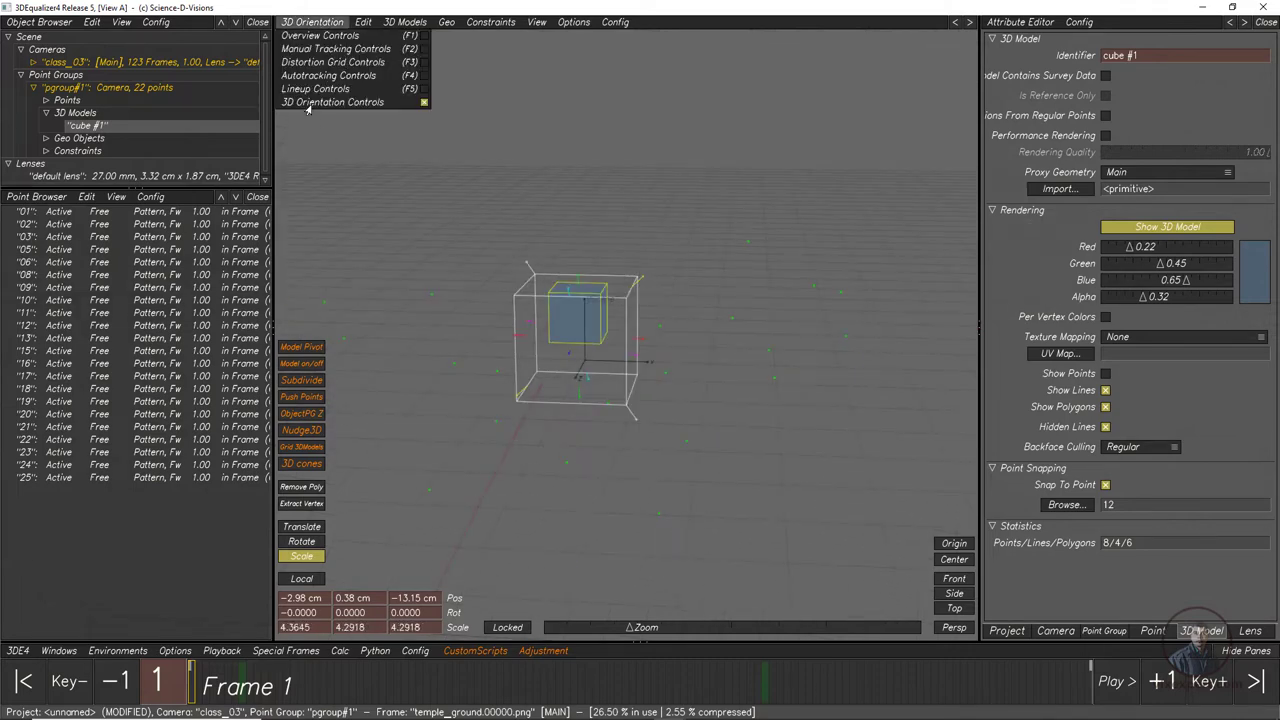
{"action": "left_click", "coordinate": [314, 90]}
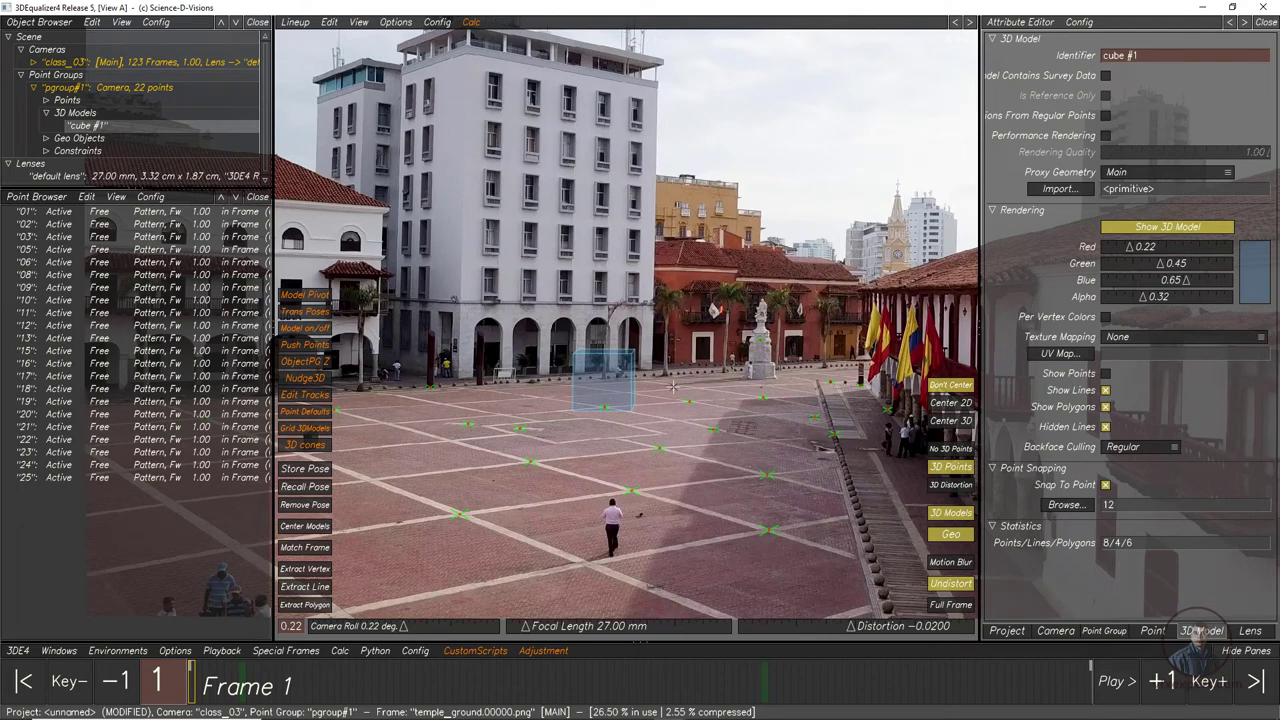
Select point 17 on the plaza, turn off the Scale manipulator and snap the cube to that point.
{"action": "left_click", "coordinate": [690, 401]}
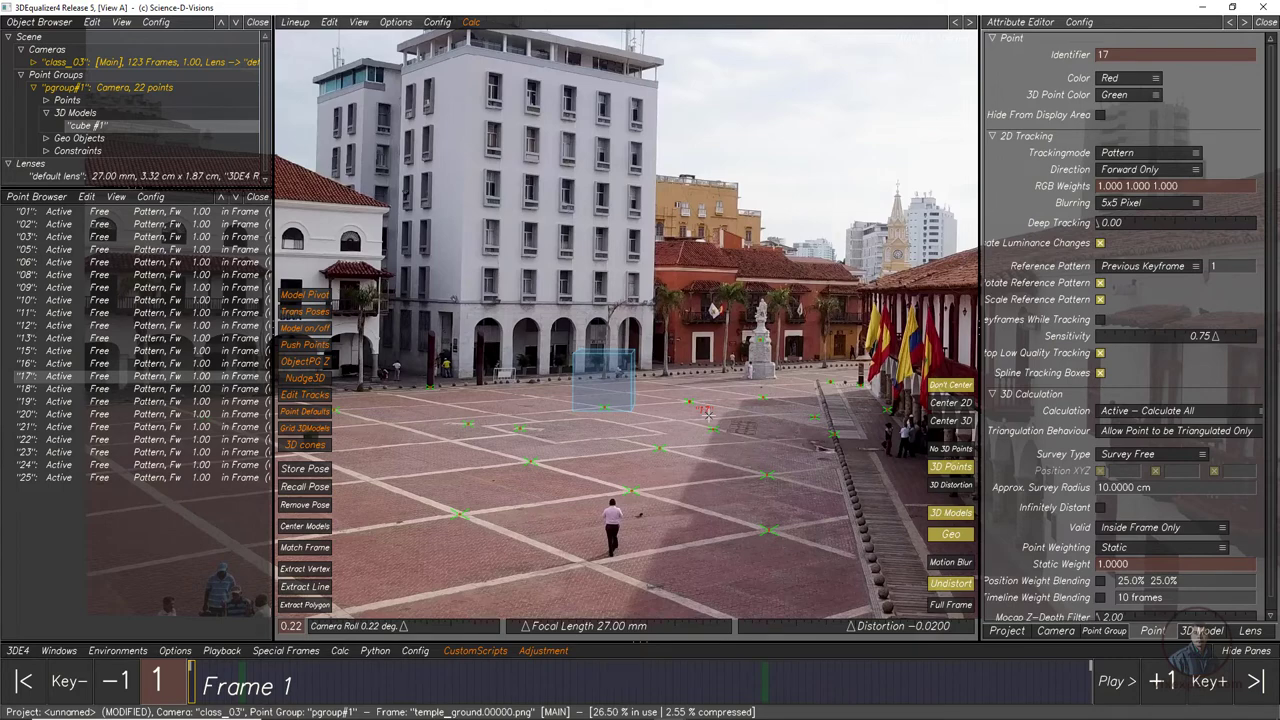
{"action": "left_click", "coordinate": [297, 24]}
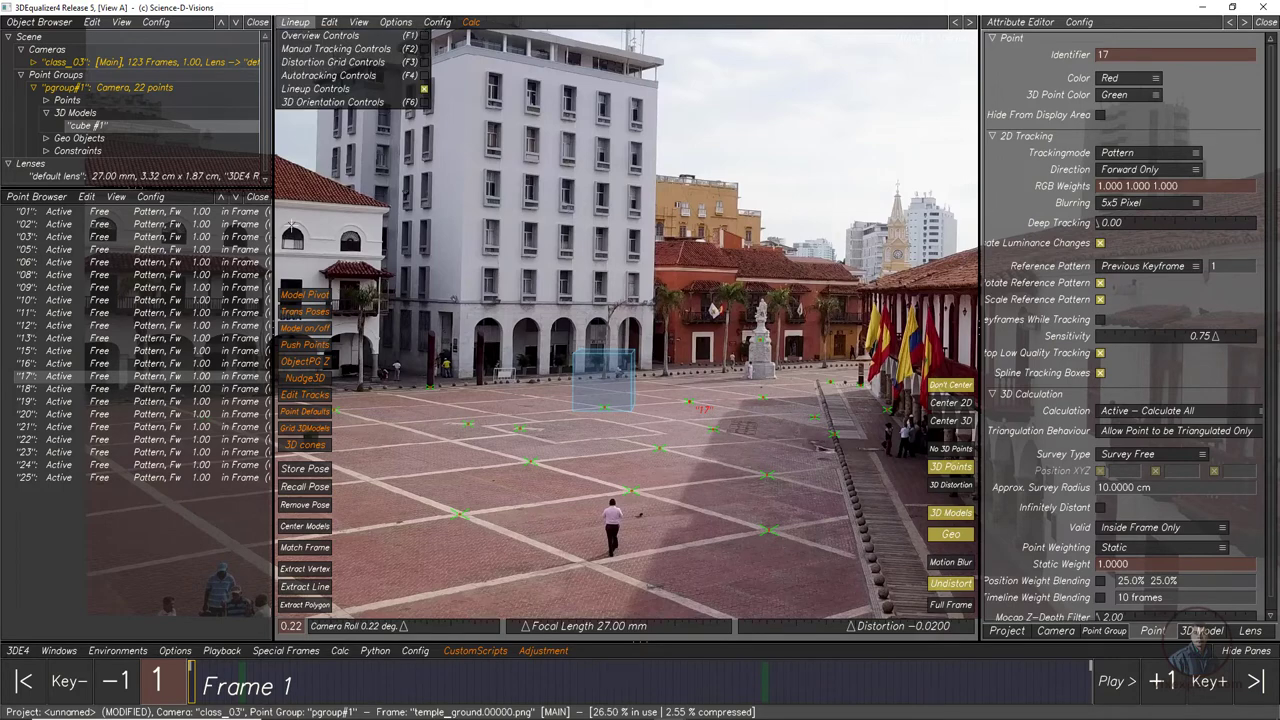
{"action": "left_click", "coordinate": [318, 103]}
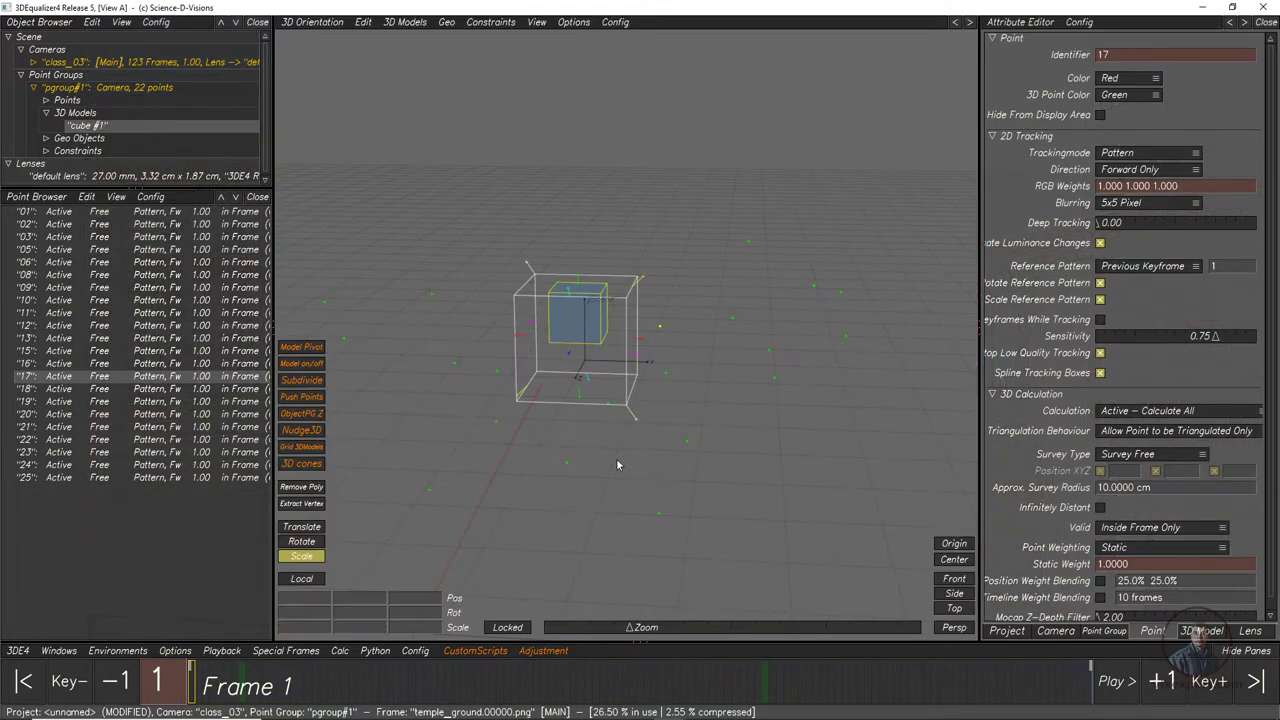
{"action": "scroll", "coordinate": [617, 464], "scroll_direction": "up", "scroll_amount": 3}
{"action": "left_click", "coordinate": [301, 556]}
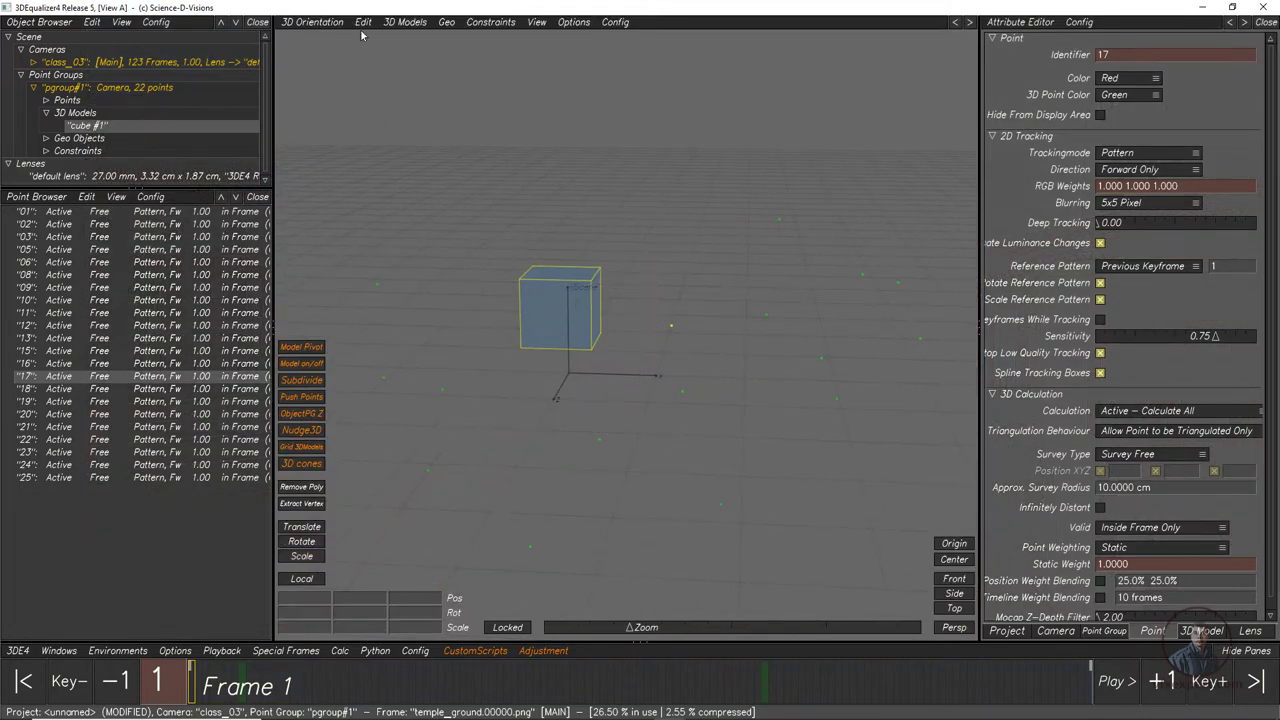
{"action": "left_click", "coordinate": [393, 22]}
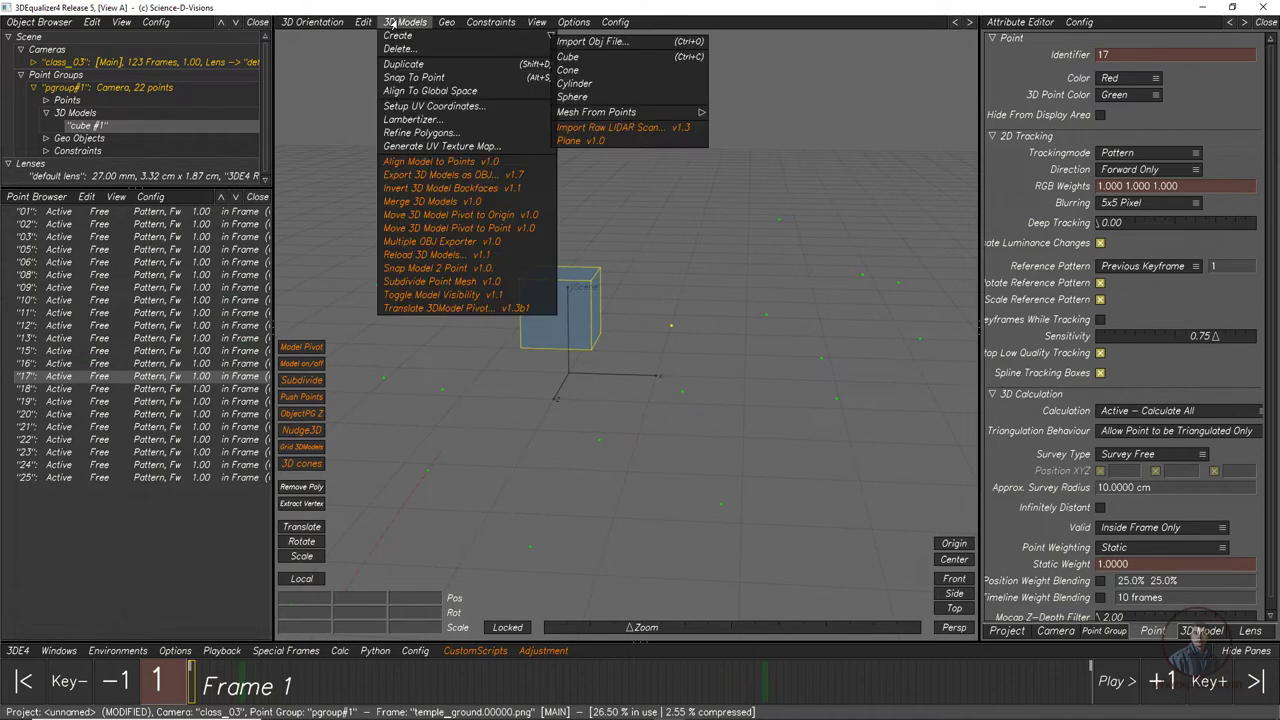
{"action": "left_click", "coordinate": [410, 77]}
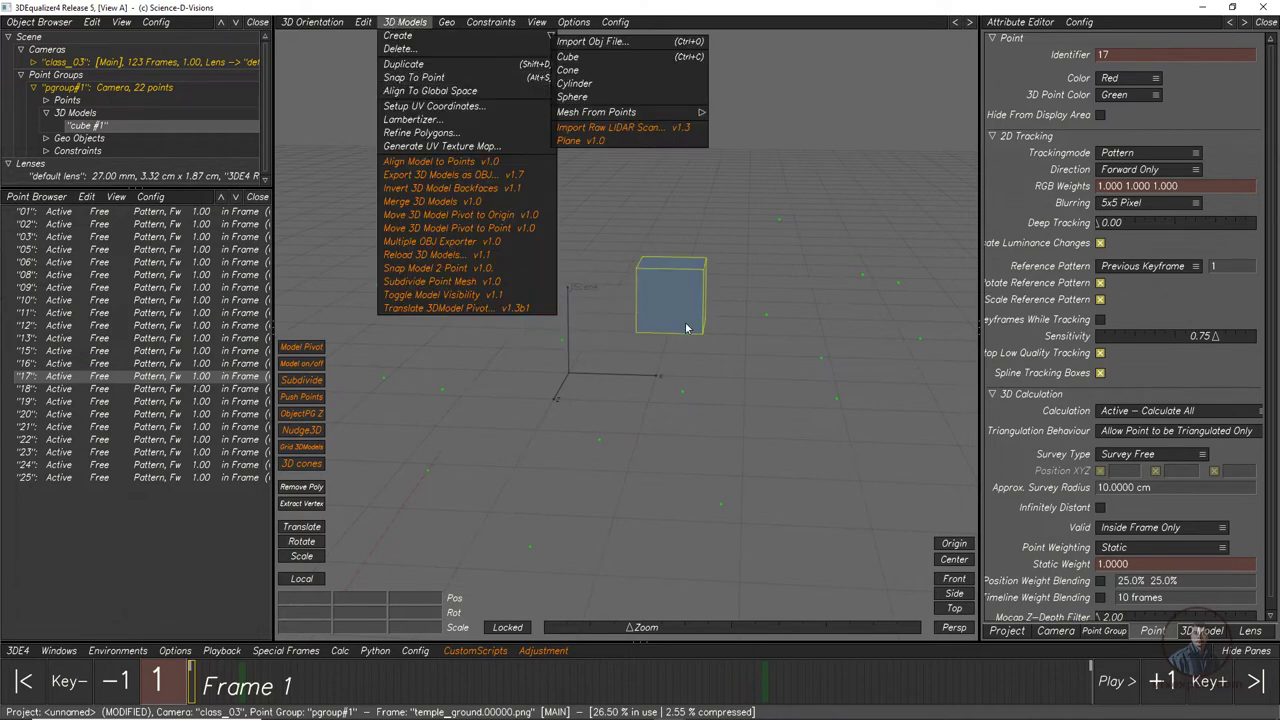
Show the cube over the footage with the Lineup controls, play the shot to check it, and return to frame 1.
{"action": "left_click", "coordinate": [312, 24]}
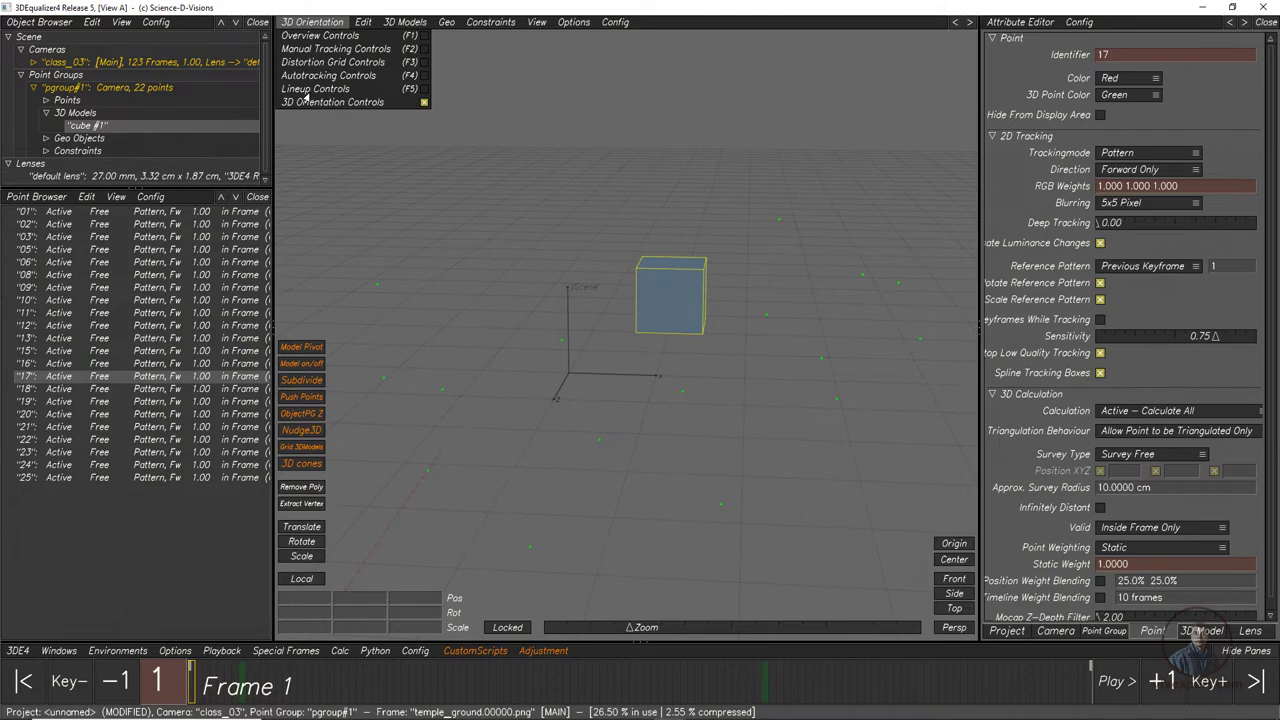
{"action": "left_click", "coordinate": [308, 90]}
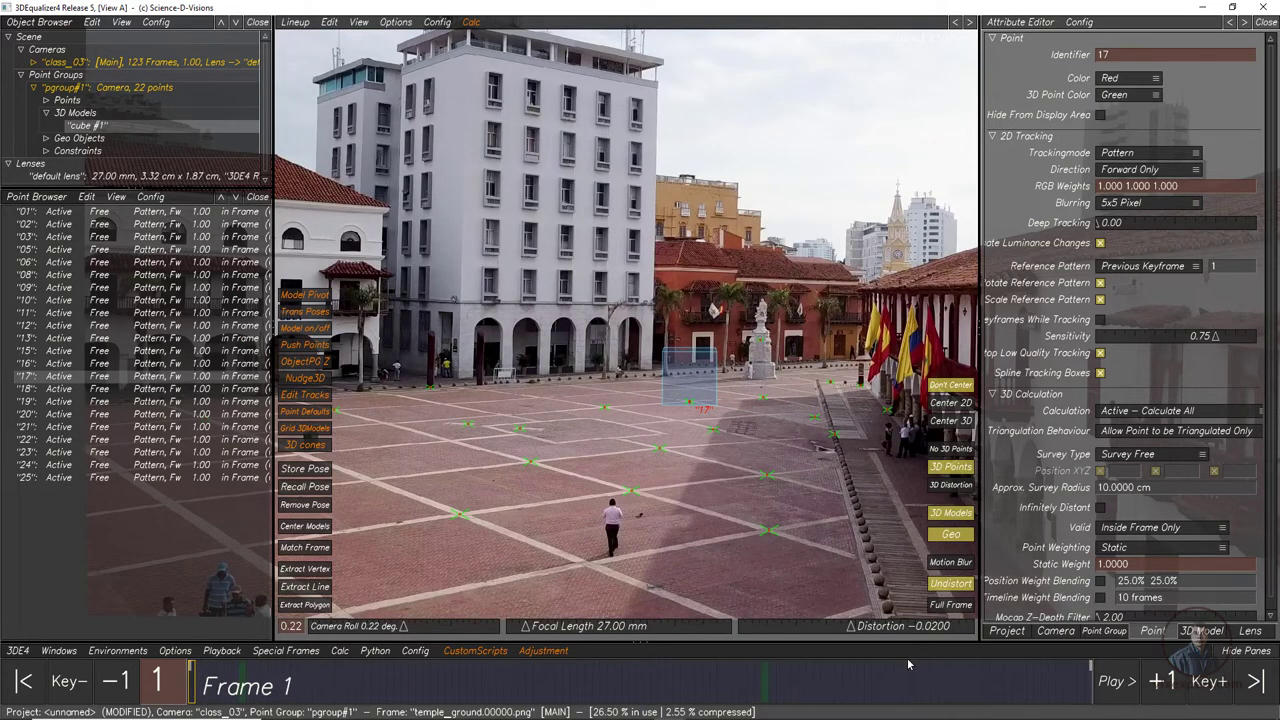
{"action": "left_click", "coordinate": [1115, 681]}
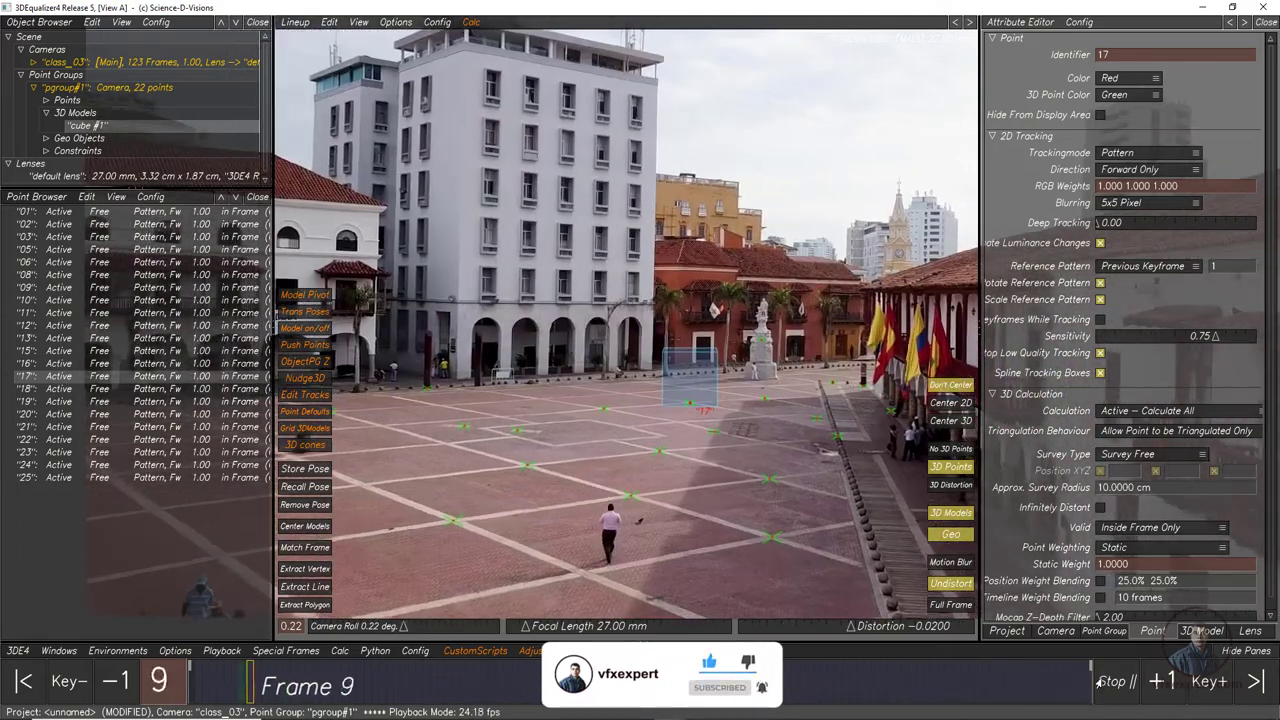
{"action": "left_click", "coordinate": [1105, 681]}
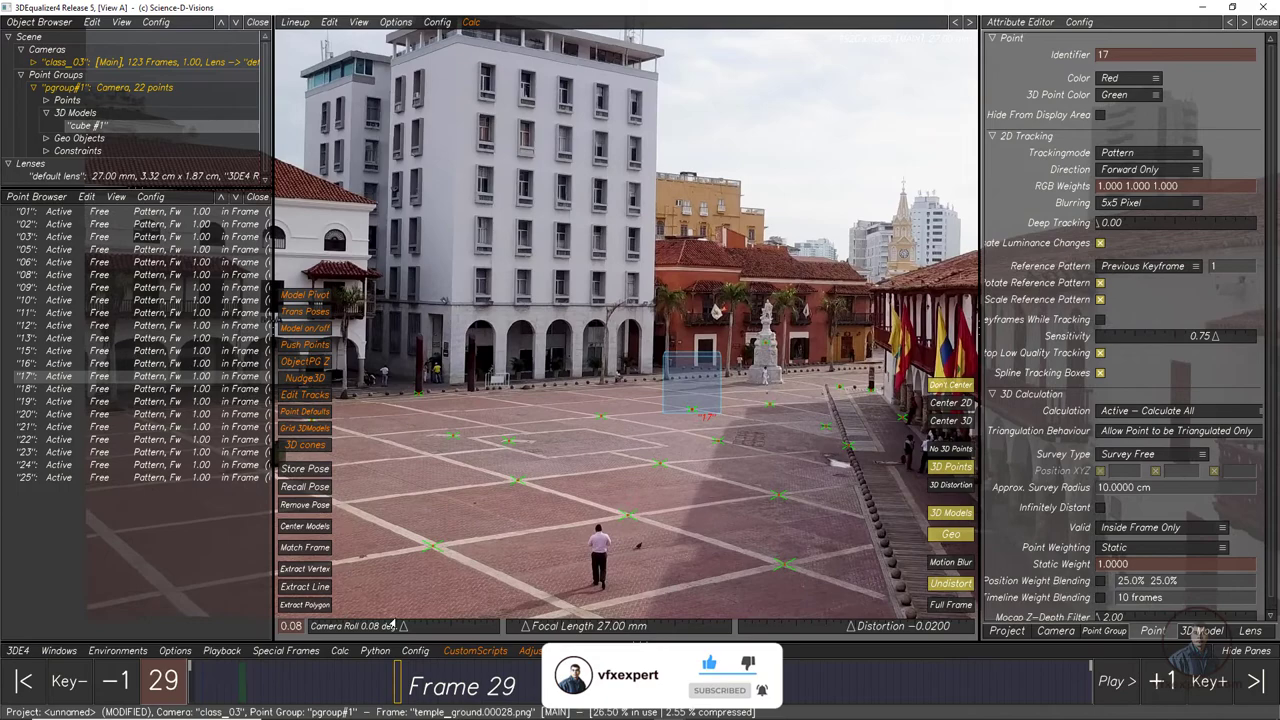
{"action": "left_click", "coordinate": [24, 681]}
{"action": "key", "text": "Right"}
{"action": "key", "text": "Right"}
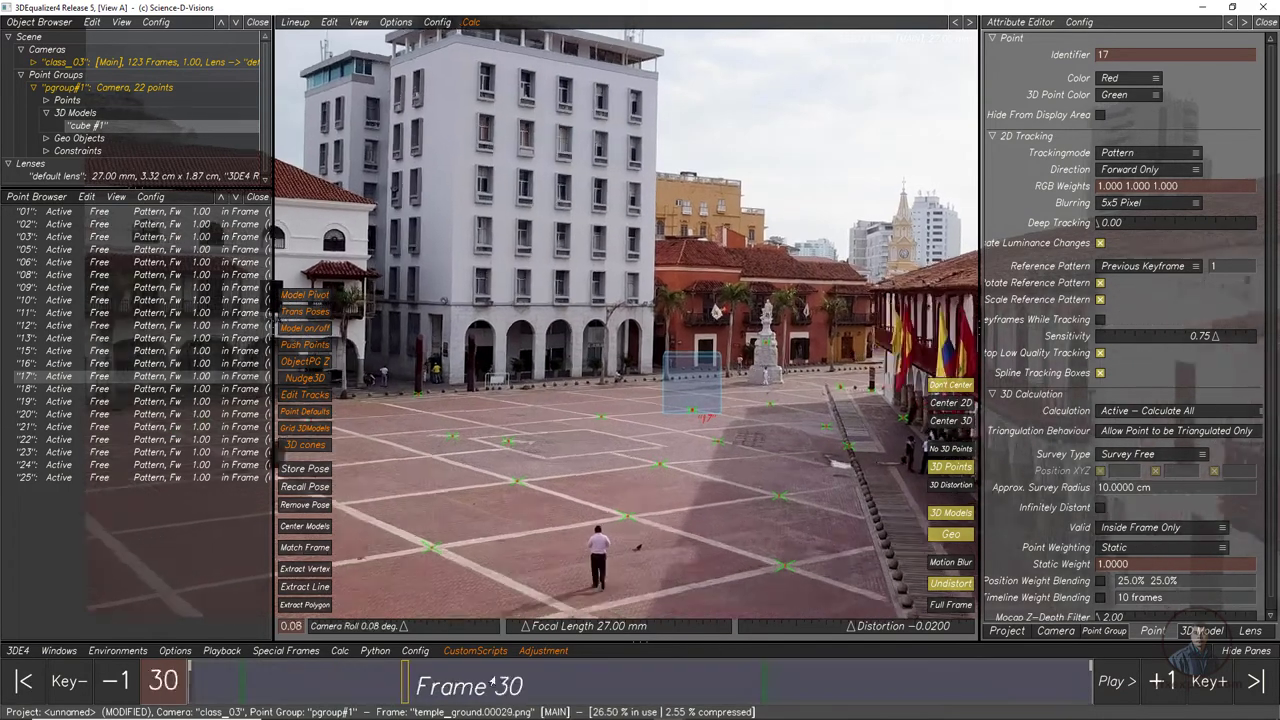
{"action": "mouse_move", "coordinate": [256, 662]}
{"action": "left_mouse_down"}
{"action": "mouse_move", "coordinate": [904, 662]}
{"action": "mouse_move", "coordinate": [245, 662]}
{"action": "left_mouse_up"}
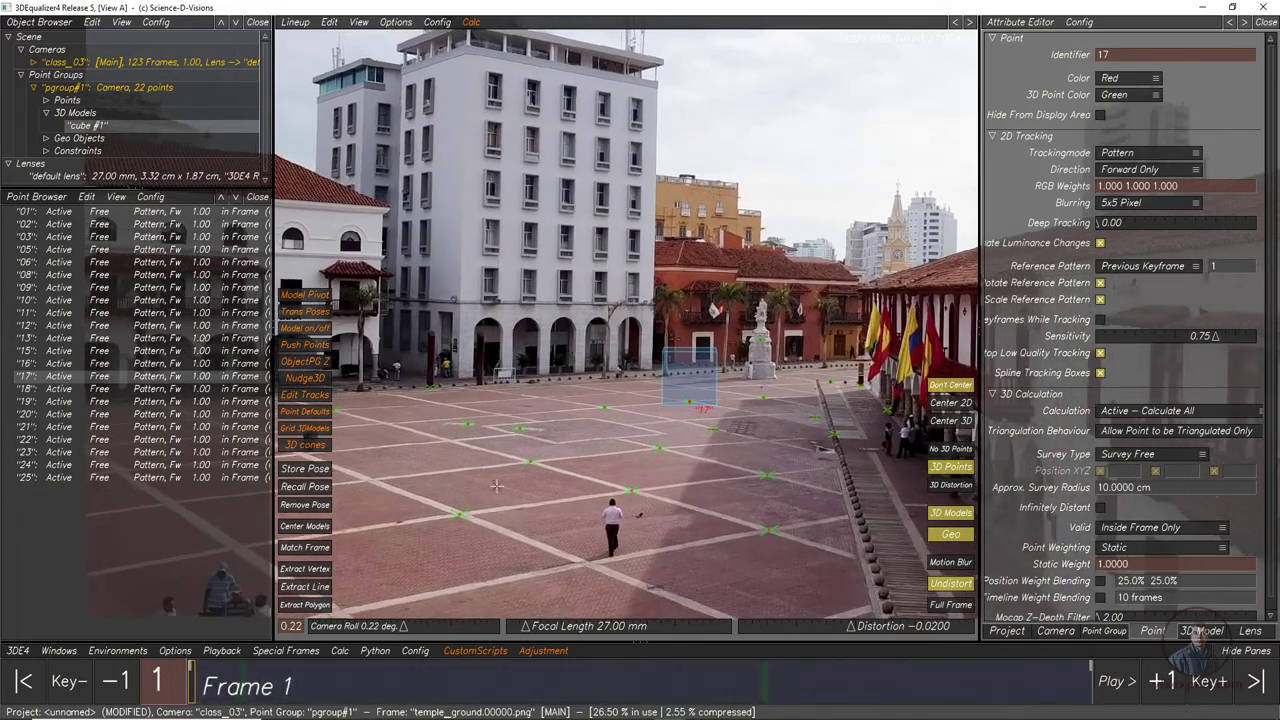